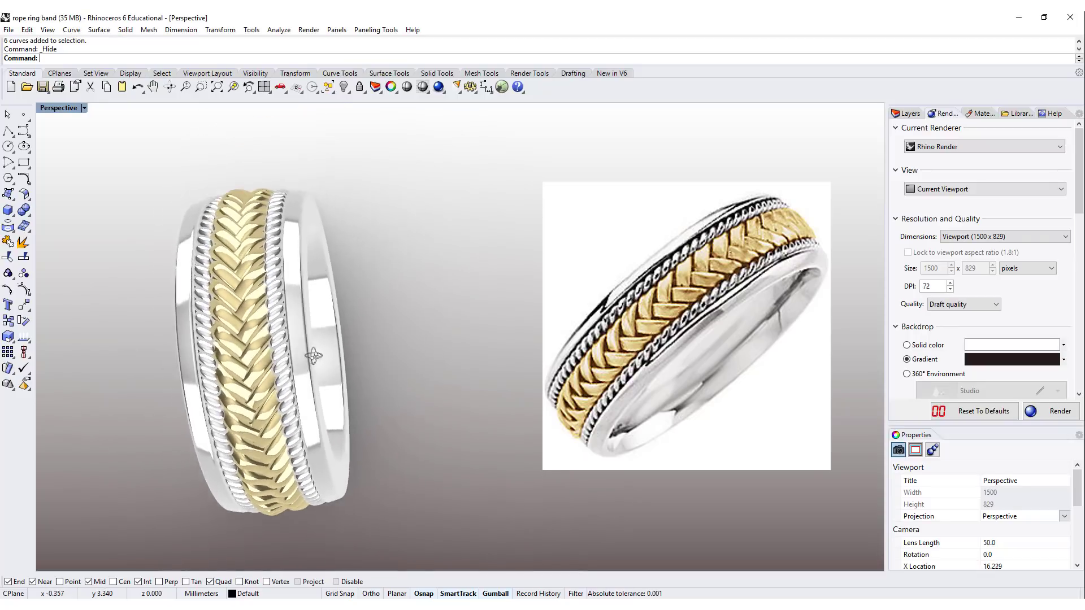
- Zoom the Top viewport in on the two rope strips dimensioned 5.94 and 1.22
{"action": "scroll", "coordinate": [376, 308], "scroll_direction": "up", "scroll_amount": 3}
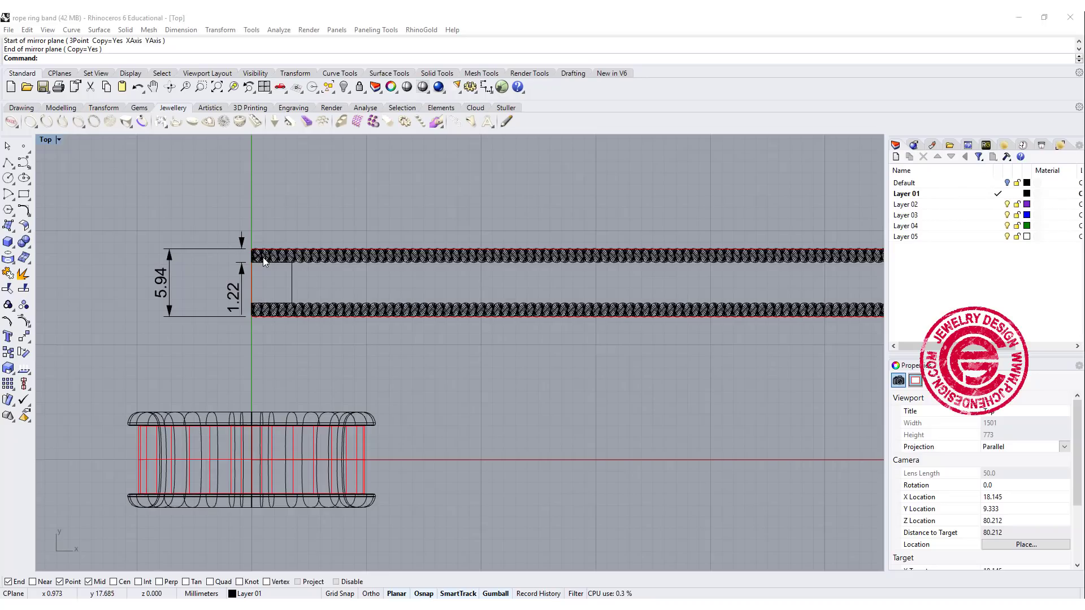
- Zoom and pan from the rope strips to the finished ring's green braid between red rope borders
{"action": "scroll", "coordinate": [264, 259], "scroll_direction": "up", "scroll_amount": 5}
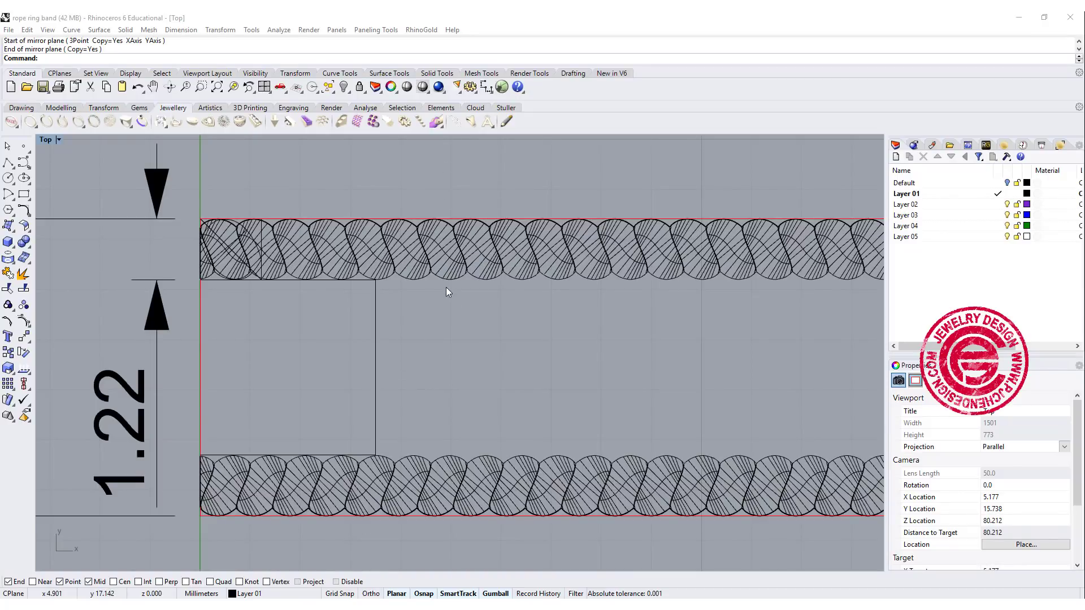
{"action": "scroll", "coordinate": [446, 305], "scroll_direction": "down", "scroll_amount": 6}
{"action": "right_click_drag", "start_coordinate": [459, 331], "coordinate": [345, 328]}
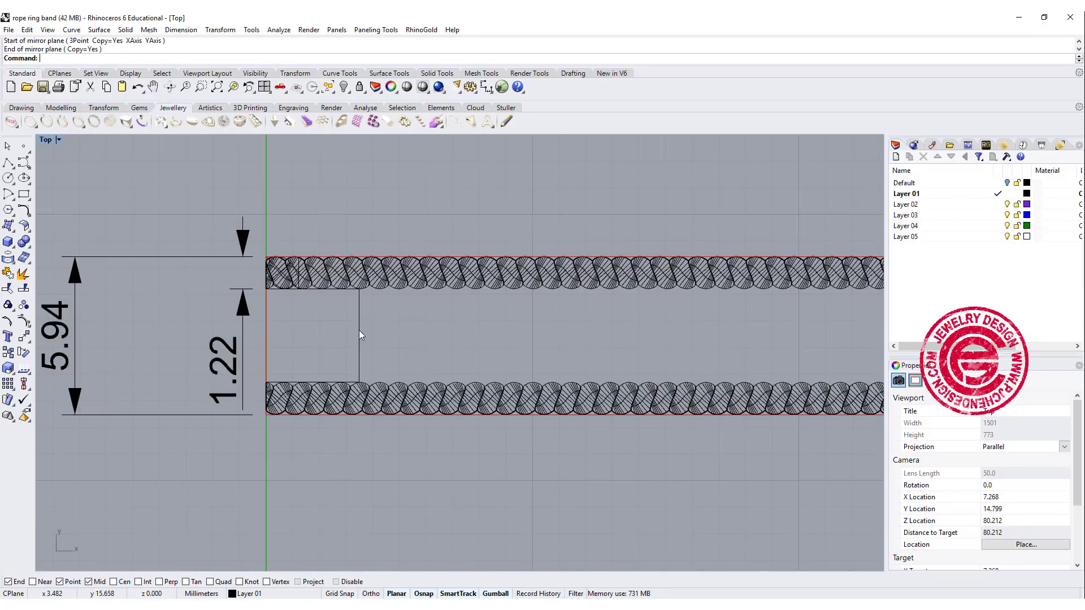
{"action": "scroll", "coordinate": [423, 339], "scroll_direction": "down", "scroll_amount": 3}
{"action": "right_click_drag", "start_coordinate": [431, 339], "coordinate": [332, 346]}
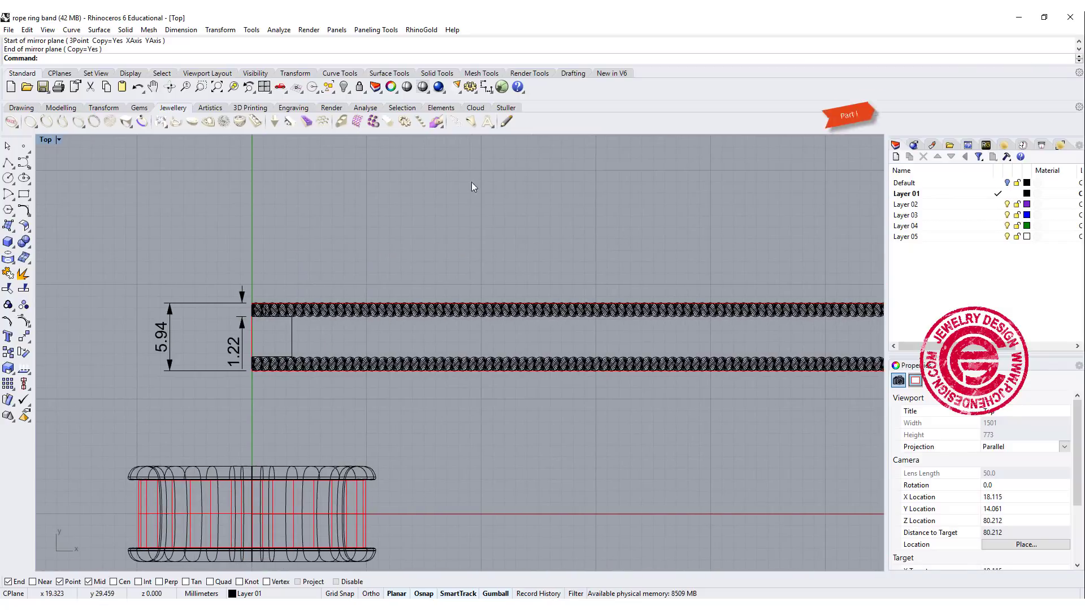
{"action": "scroll", "coordinate": [303, 277], "scroll_direction": "up", "scroll_amount": 2}
{"action": "scroll", "coordinate": [303, 277], "scroll_direction": "up", "scroll_amount": 1}
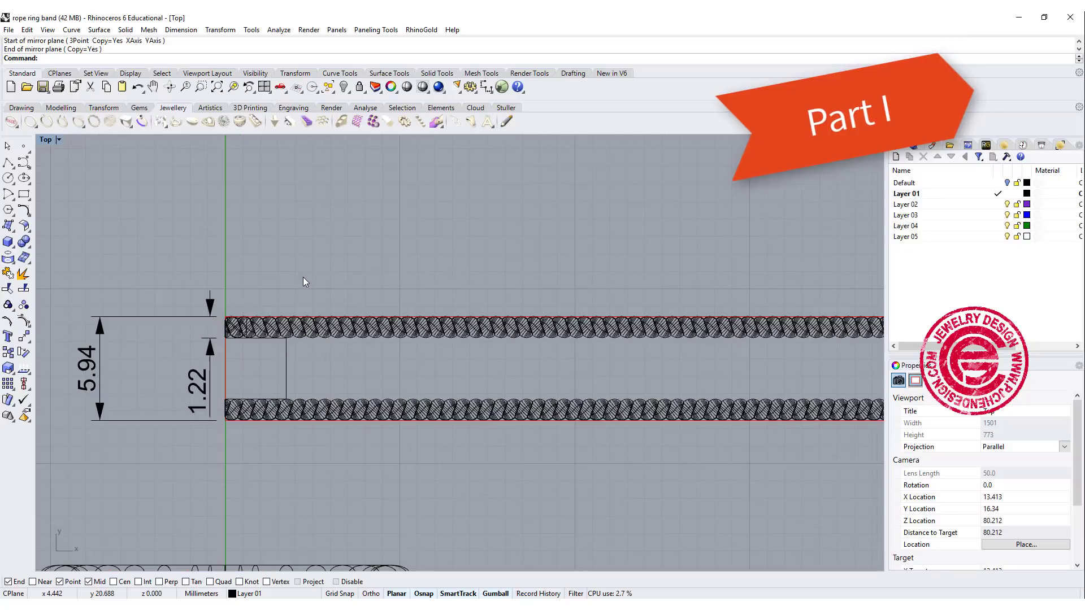
{"action": "right_click_drag", "start_coordinate": [338, 279], "coordinate": [352, 258]}
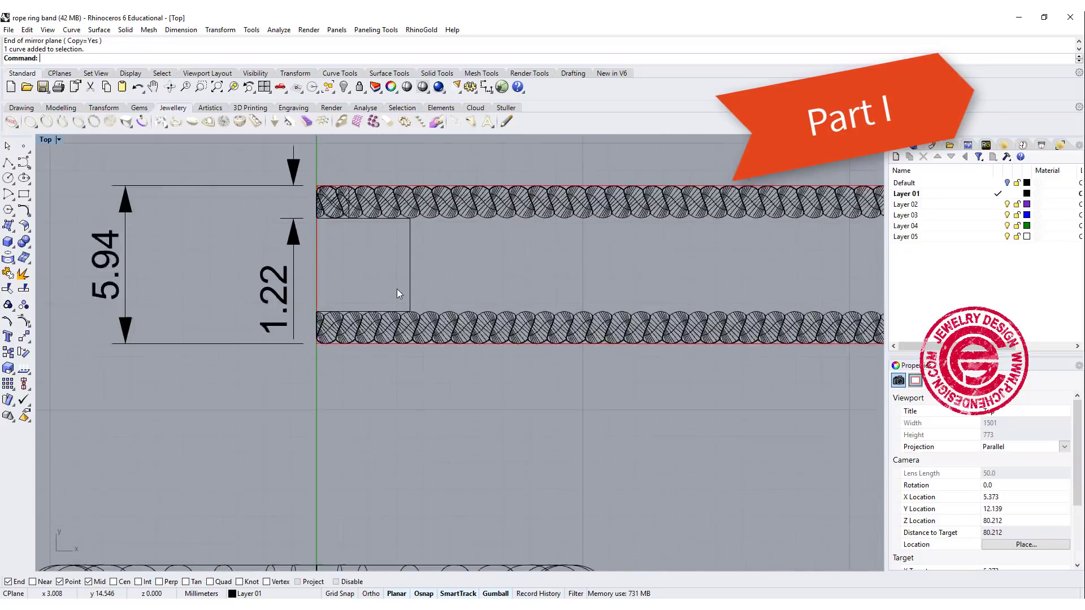
{"action": "scroll", "coordinate": [396, 289], "scroll_direction": "up", "scroll_amount": 4}
{"action": "right_click_drag", "start_coordinate": [405, 280], "coordinate": [462, 342]}
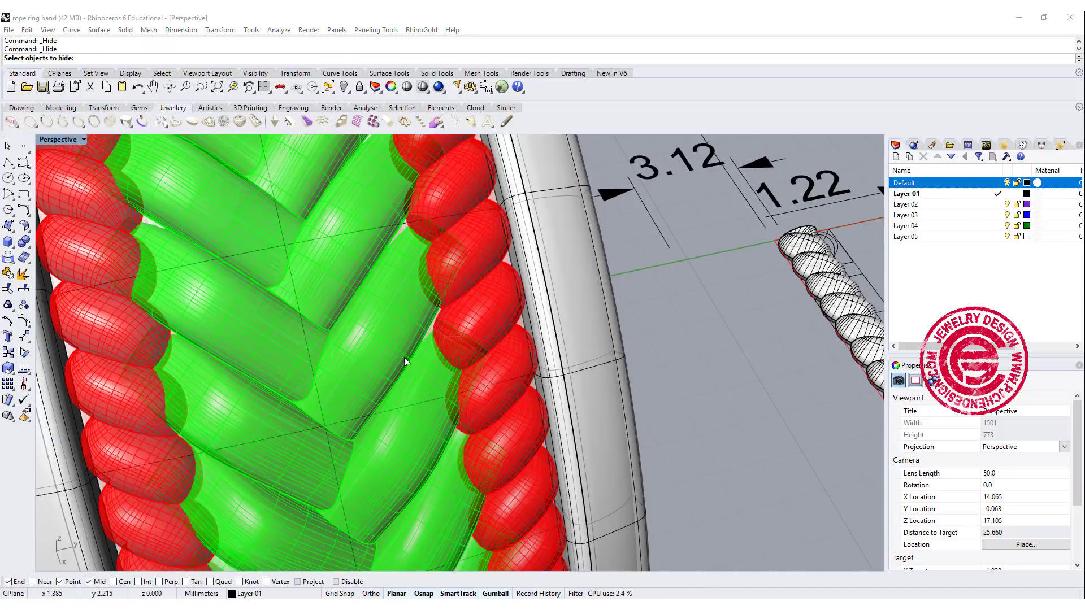
{"action": "scroll", "coordinate": [405, 358], "scroll_direction": "down", "scroll_amount": 2}
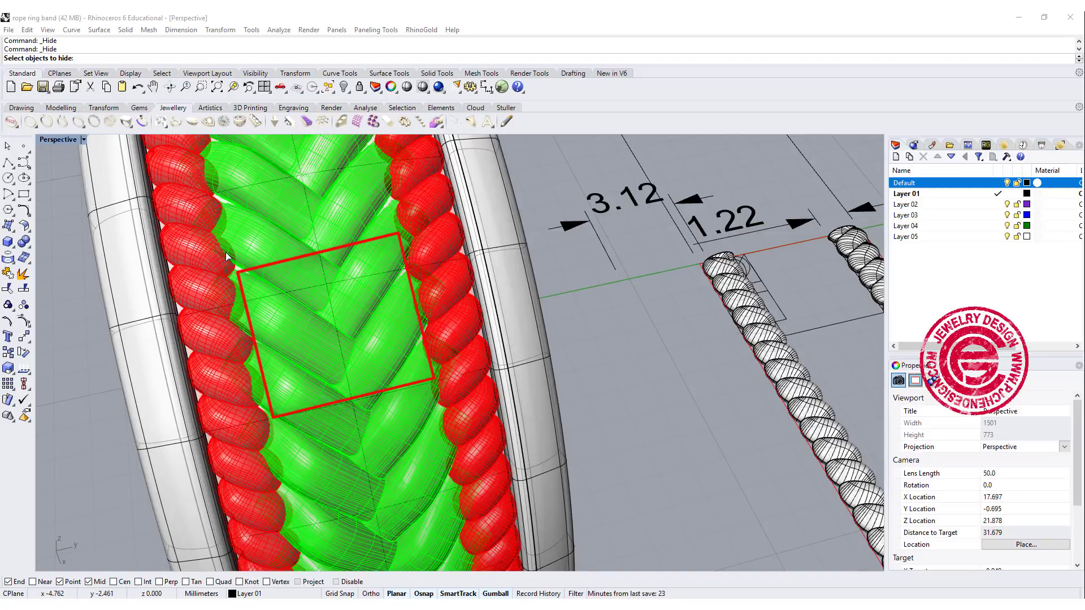
- Hide the square plane lying over the braid
{"action": "left_click", "coordinate": [354, 357]}
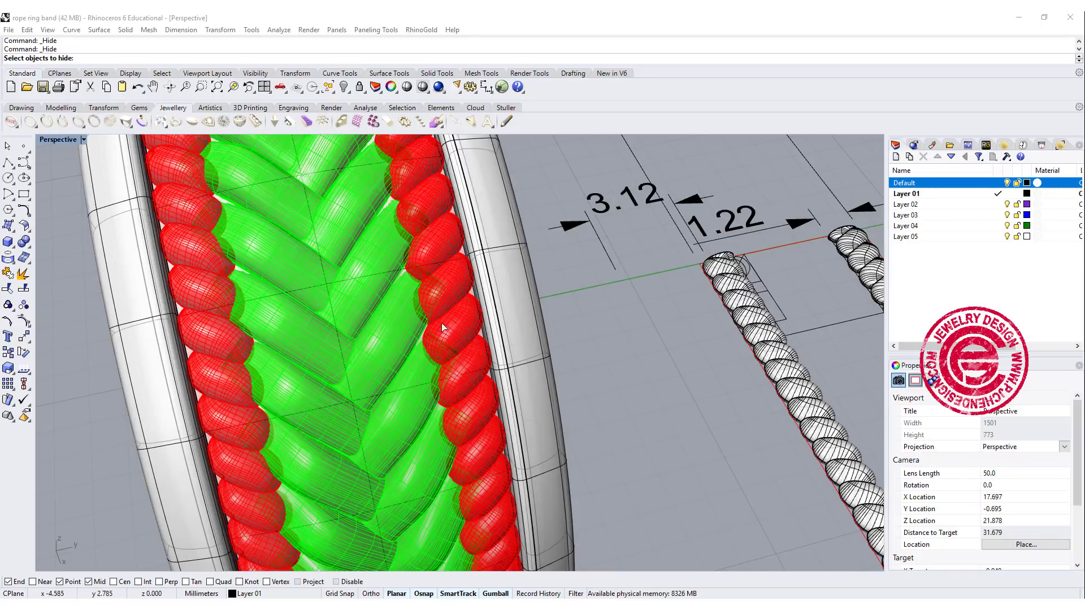
{"action": "left_click", "coordinate": [706, 474]}
{"action": "scroll", "coordinate": [677, 393], "scroll_direction": "down", "scroll_amount": 6}
- Orbit and pan back to the flat rope strips with their 5.94, 1.22 and 3.12 dimensions
{"action": "right_click_drag", "start_coordinate": [677, 392], "coordinate": [805, 475]}
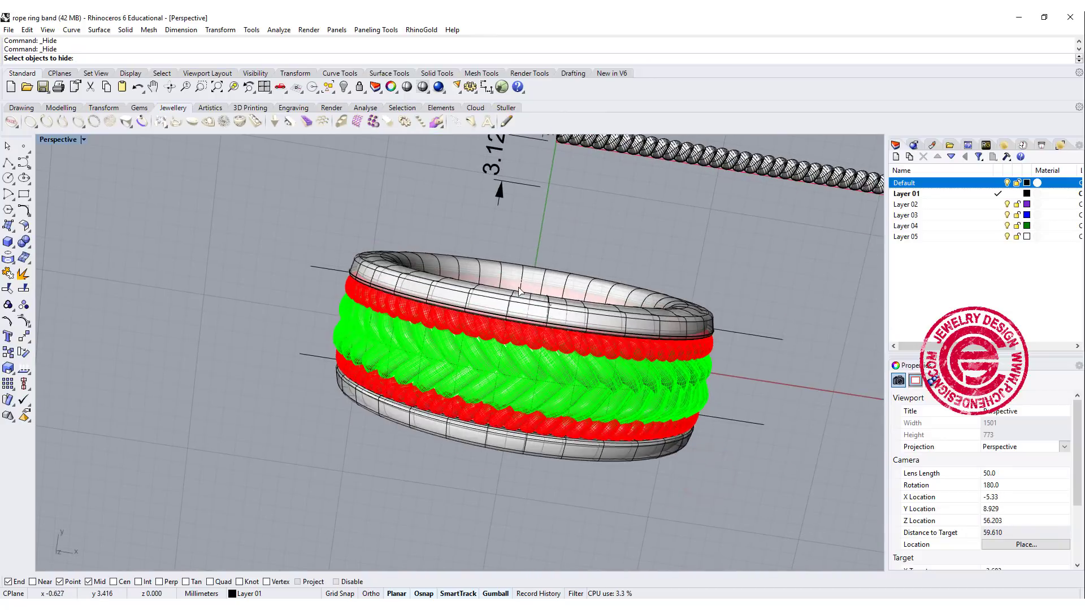
{"action": "scroll", "coordinate": [484, 344], "scroll_direction": "down", "scroll_amount": 4}
{"action": "right_click_drag", "start_coordinate": [485, 344], "coordinate": [403, 480], "text": "shift"}
{"action": "scroll", "coordinate": [454, 357], "scroll_direction": "up", "scroll_amount": 10}
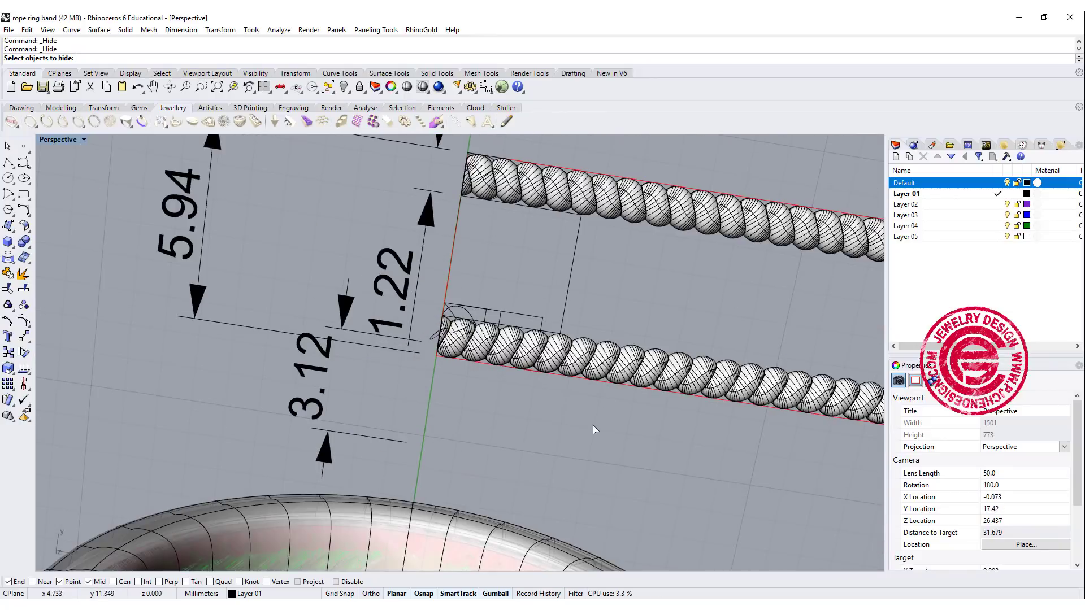
{"action": "right_click_drag", "start_coordinate": [592, 425], "coordinate": [676, 477], "text": "shift"}
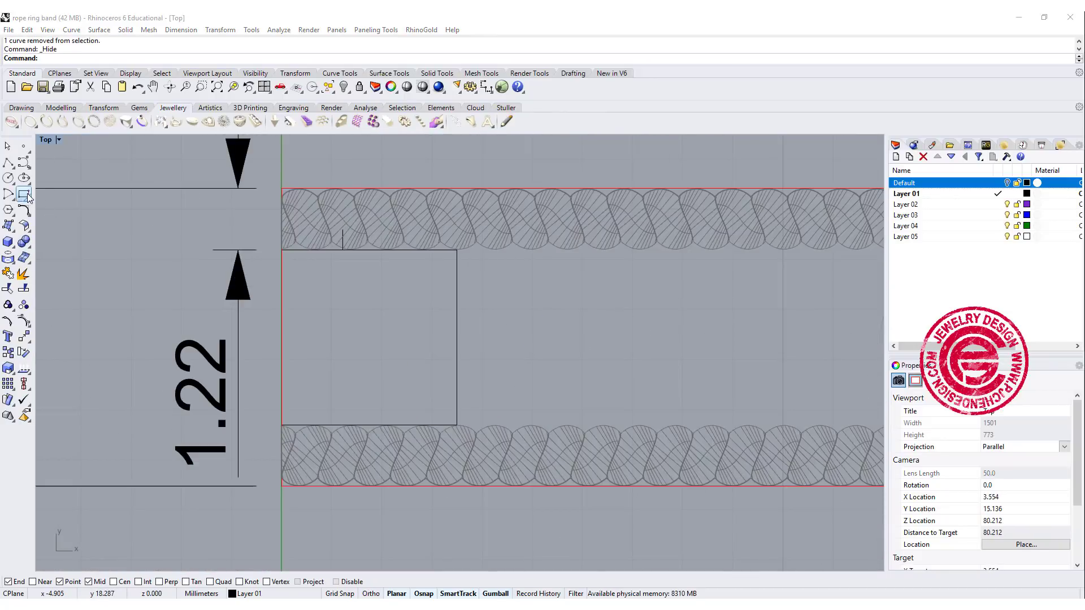
- Draw a narrow rectangle over the strips and rotate it -45 degrees
{"action": "left_click", "coordinate": [27, 194]}
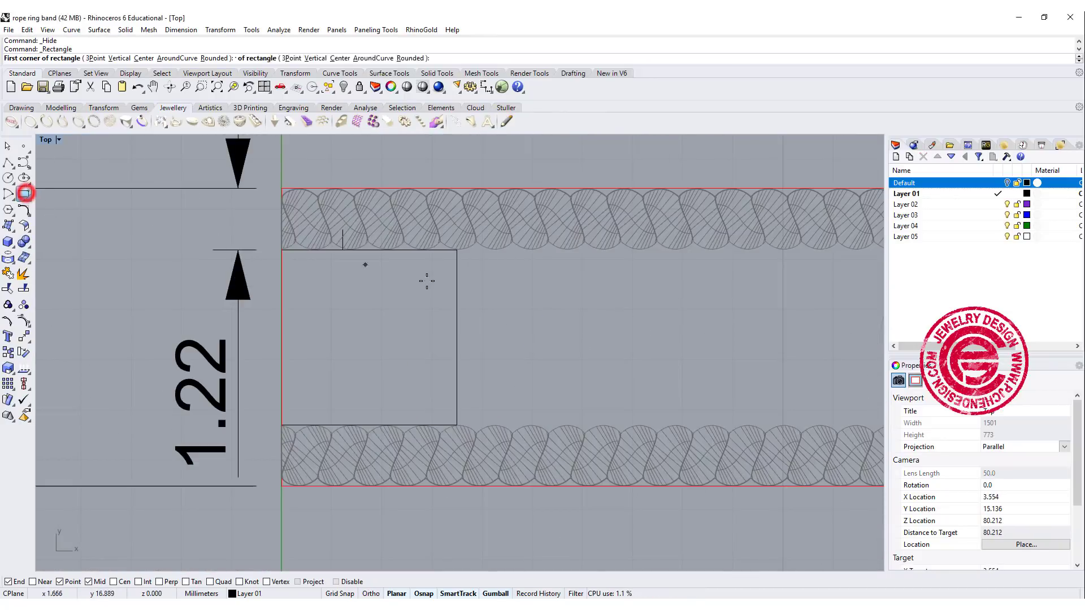
{"action": "left_click", "coordinate": [457, 337]}
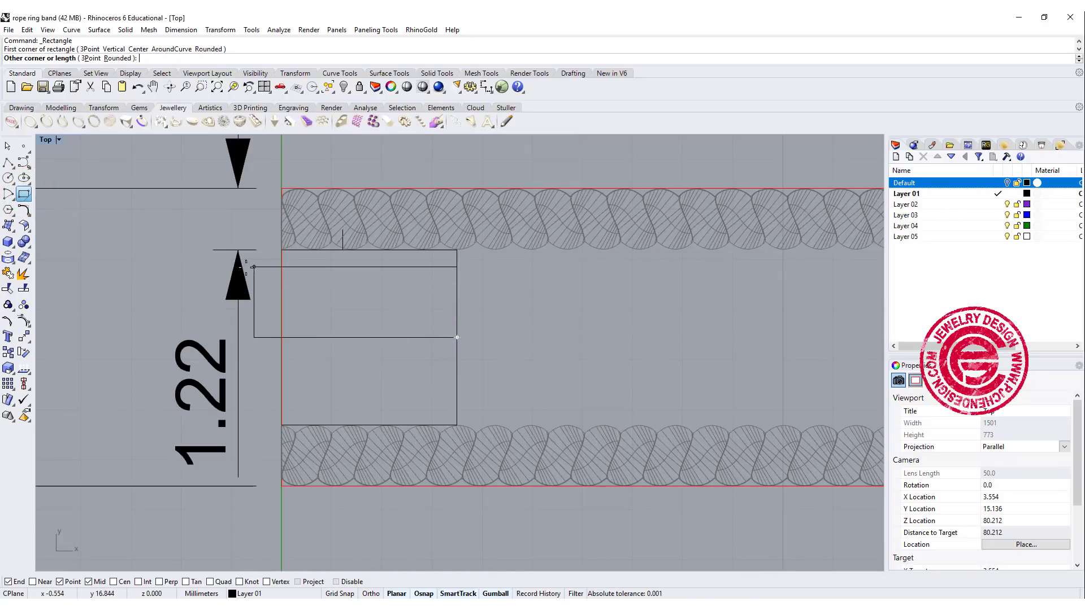
{"action": "left_click", "coordinate": [194, 274]}
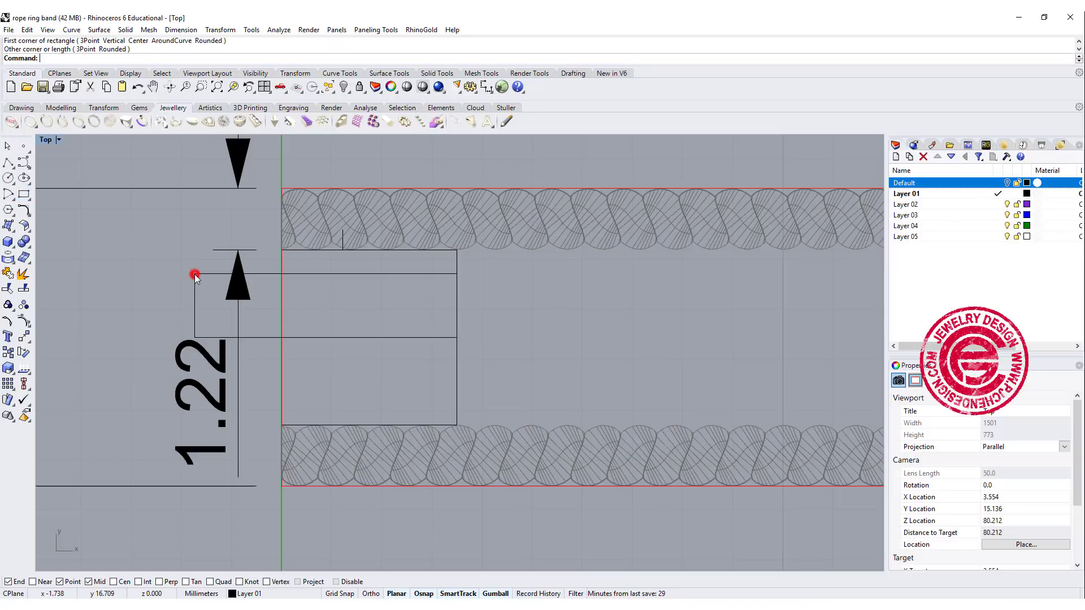
{"action": "left_click", "coordinate": [412, 275]}
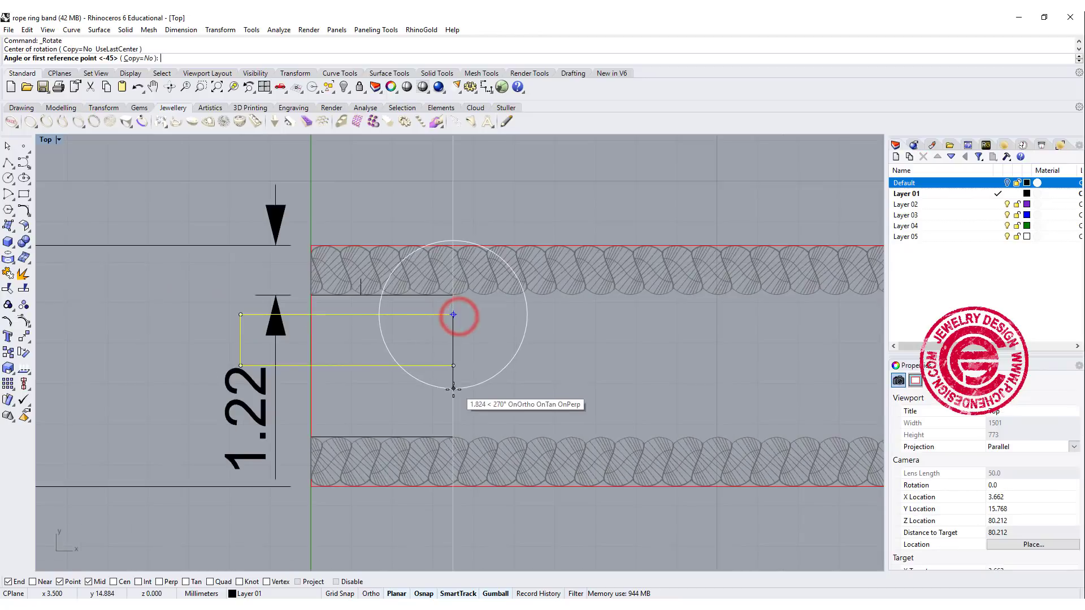
{"action": "left_click", "coordinate": [453, 389]}
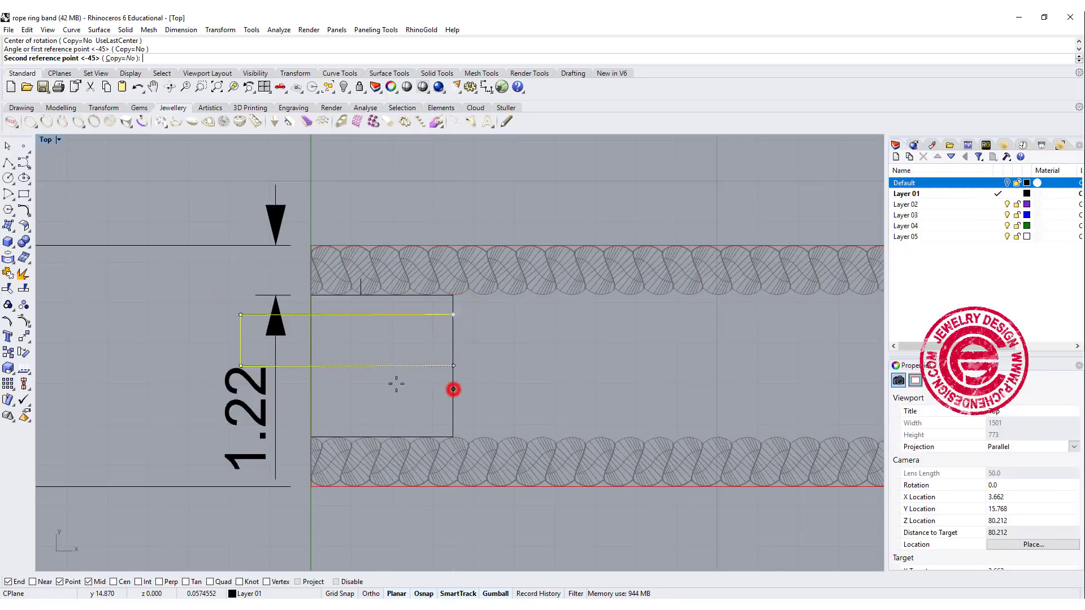
{"action": "type", "text": "-45"}
{"action": "key", "text": "Return"}
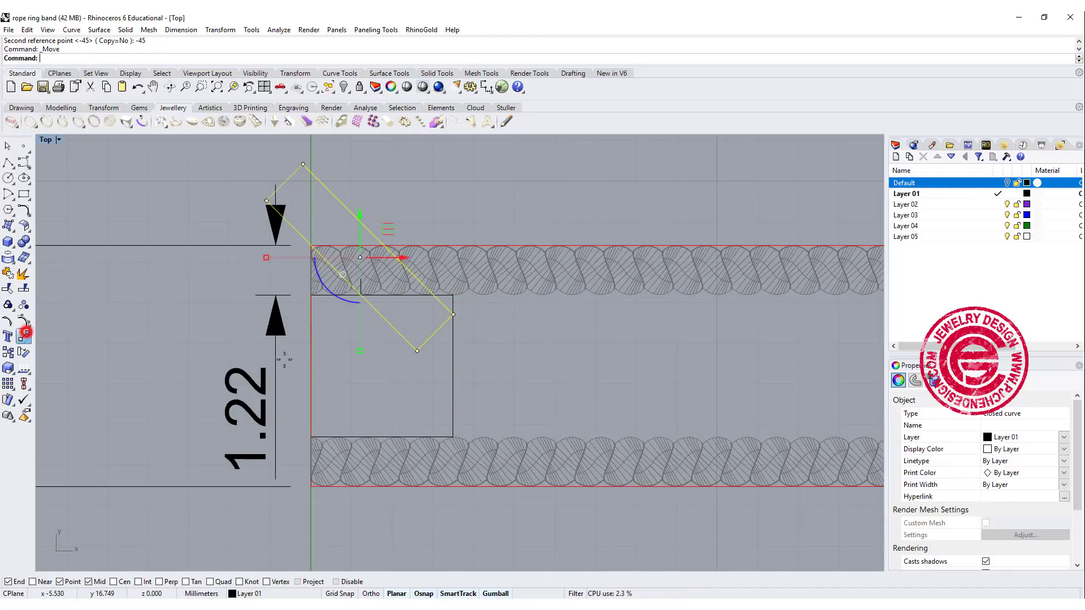
- Move the tilted rectangle by its corner onto the midpoint of the box's right edge
{"action": "left_click", "coordinate": [24, 333]}
{"action": "left_click", "coordinate": [452, 315]}
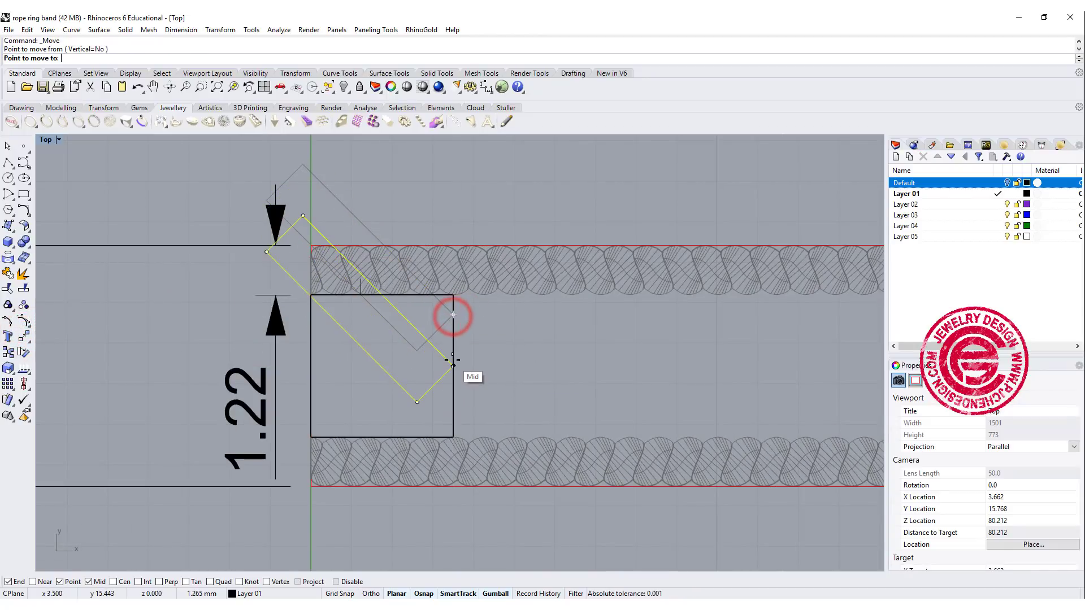
{"action": "left_click", "coordinate": [452, 360]}
{"action": "scroll", "coordinate": [437, 377], "scroll_direction": "down", "scroll_amount": 2}
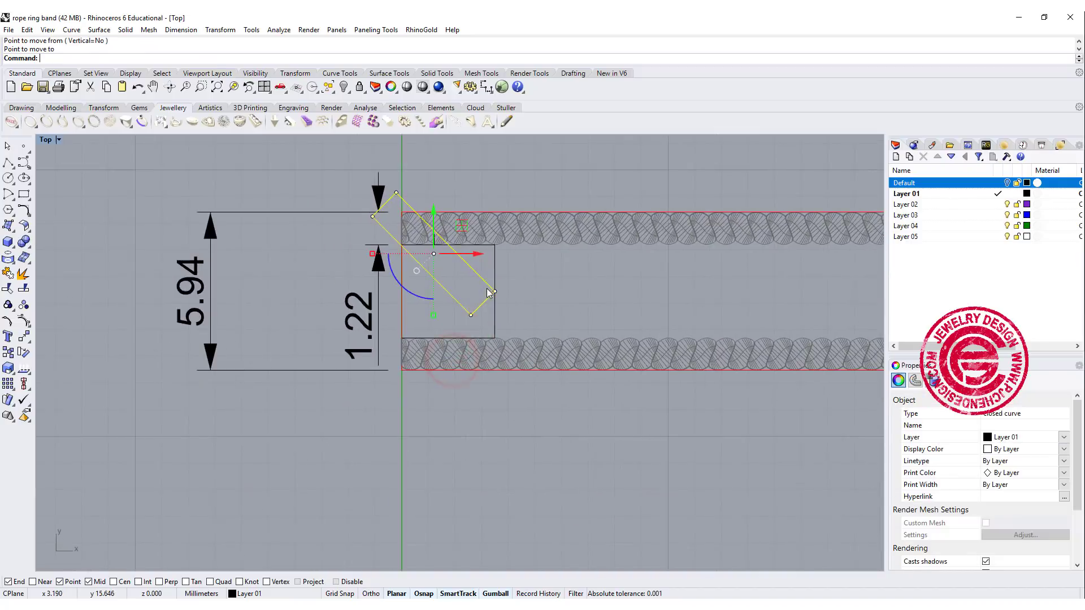
{"action": "scroll", "coordinate": [437, 377], "scroll_direction": "up", "scroll_amount": 3}
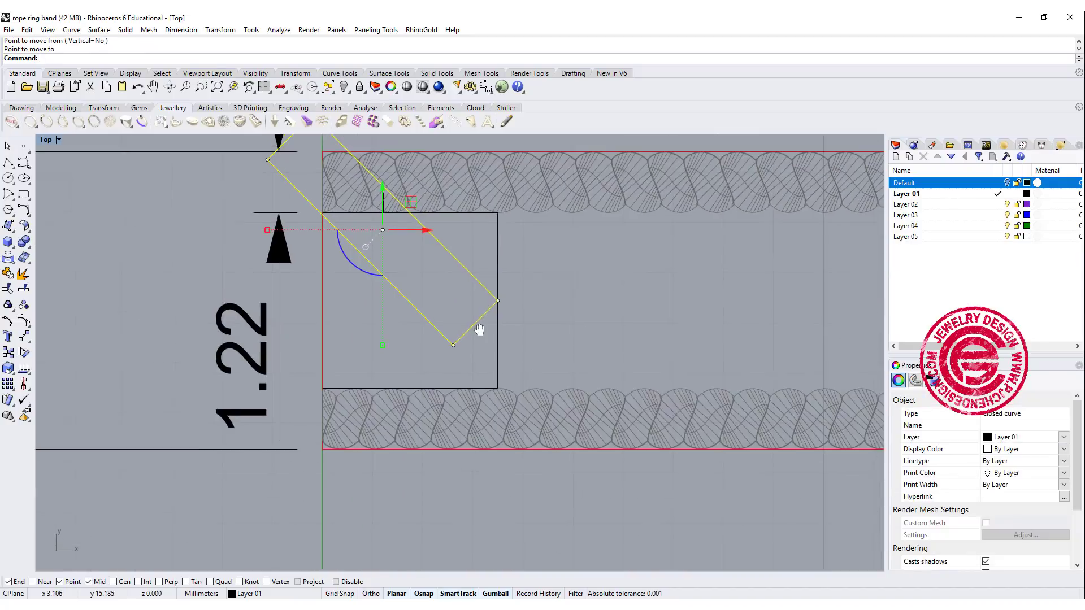
- Mirror the tilted rectangle about a horizontal line through its corner to form a V
{"action": "left_click", "coordinate": [25, 339]}
{"action": "left_click", "coordinate": [120, 341]}
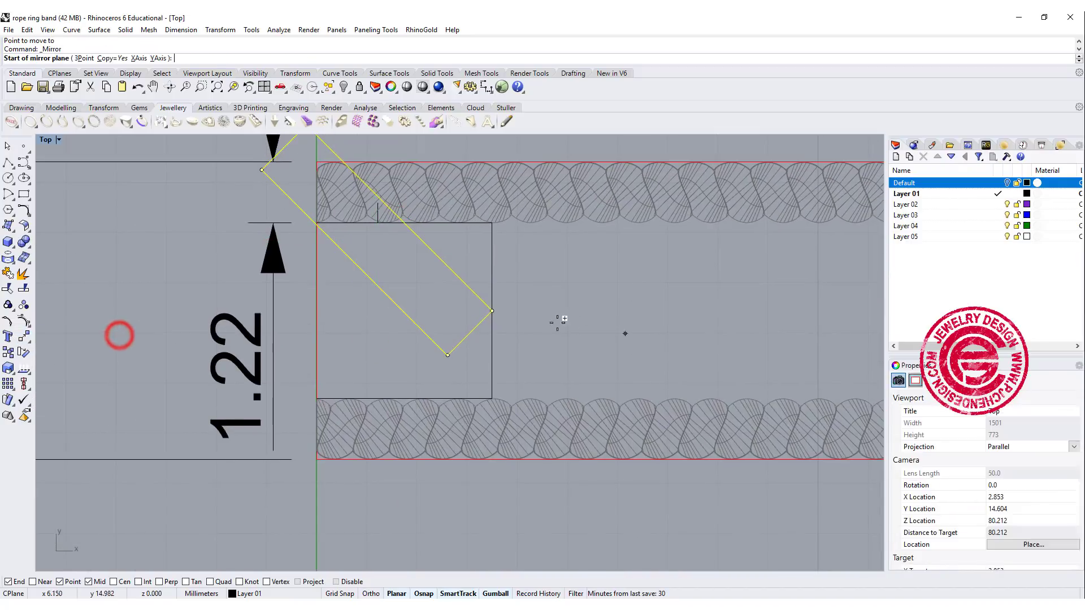
{"action": "left_click", "coordinate": [493, 310]}
{"action": "left_click", "coordinate": [362, 308]}
{"action": "scroll", "coordinate": [593, 343], "scroll_direction": "down", "scroll_amount": 2}
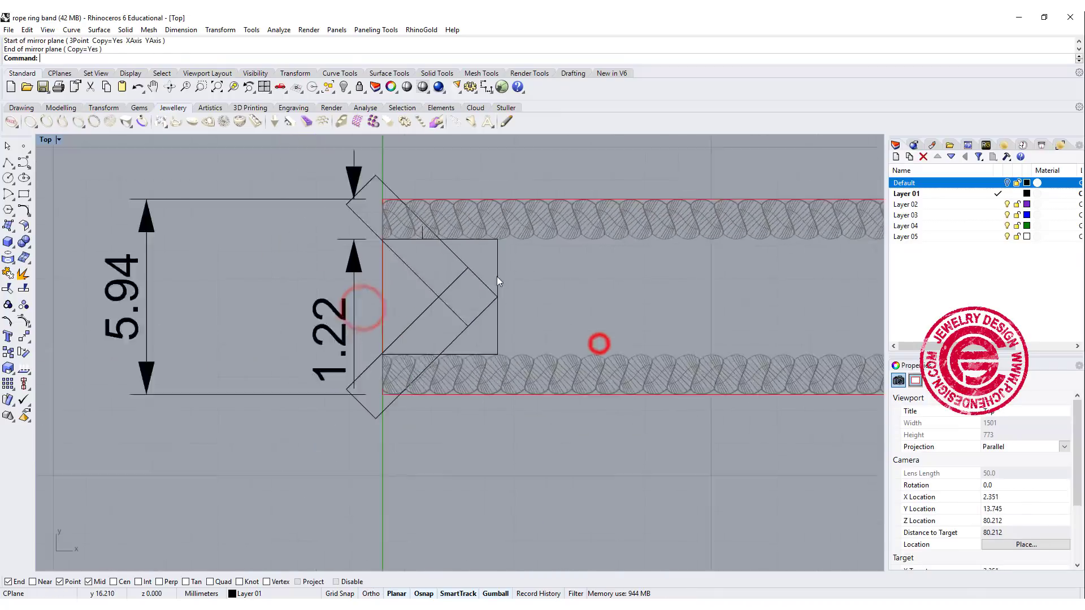
{"action": "scroll", "coordinate": [437, 310], "scroll_direction": "up", "scroll_amount": 1}
{"action": "scroll", "coordinate": [437, 311], "scroll_direction": "up", "scroll_amount": 1}
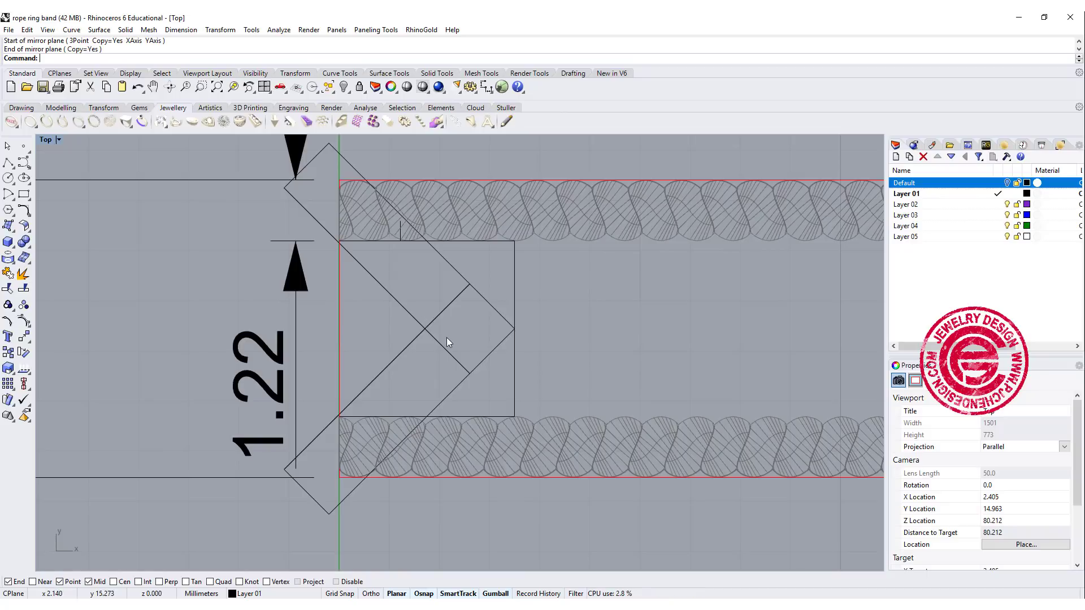
- Explode both tilted rectangles into separate segments
{"action": "left_click", "coordinate": [476, 320]}
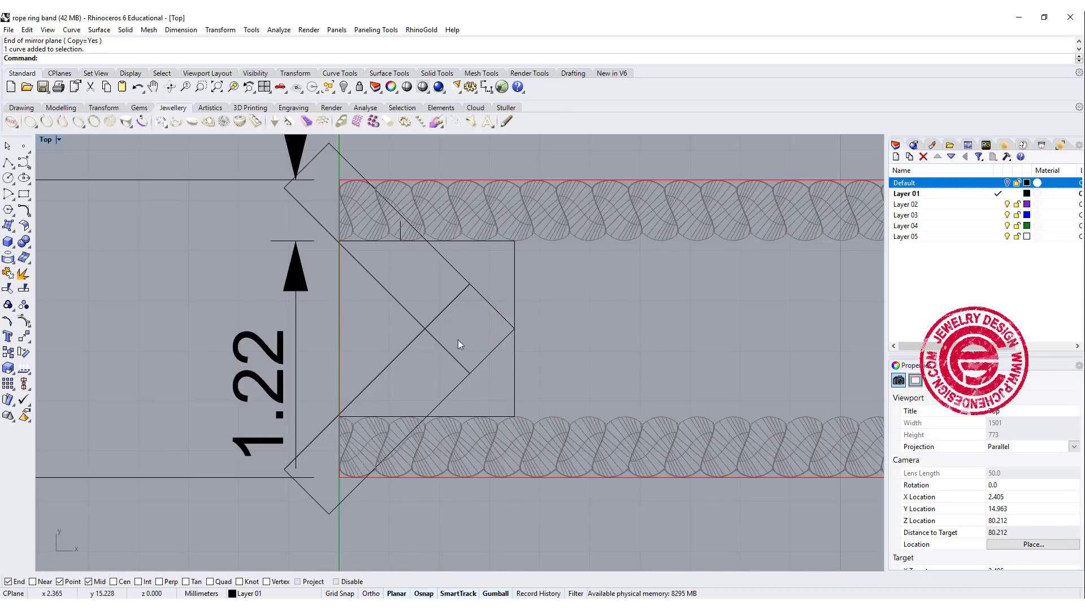
{"action": "left_click", "coordinate": [449, 307]}
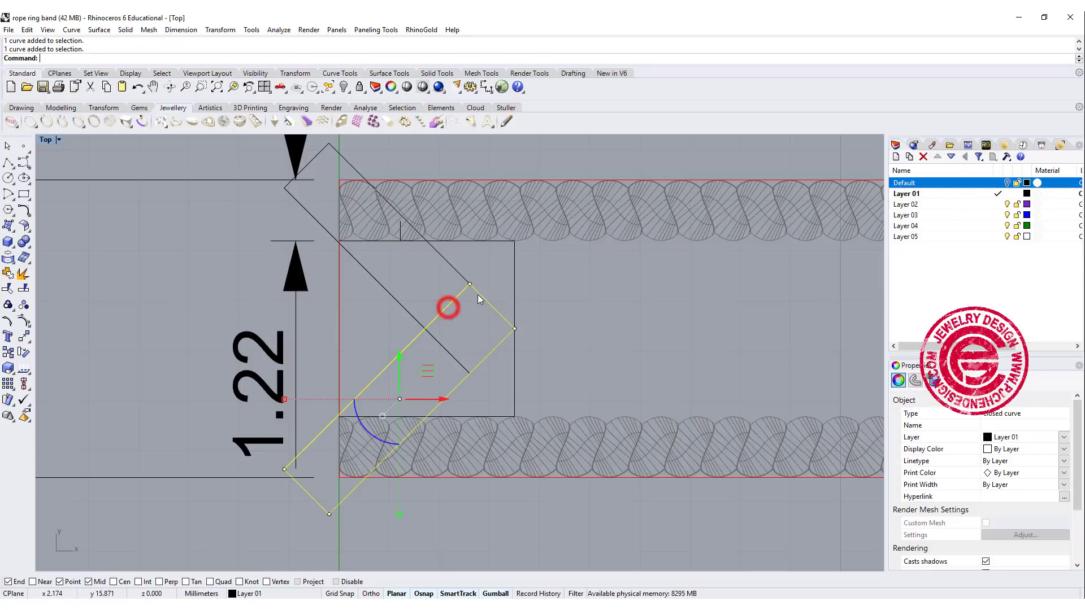
{"action": "left_click", "coordinate": [392, 297]}
{"action": "left_click", "coordinate": [24, 274]}
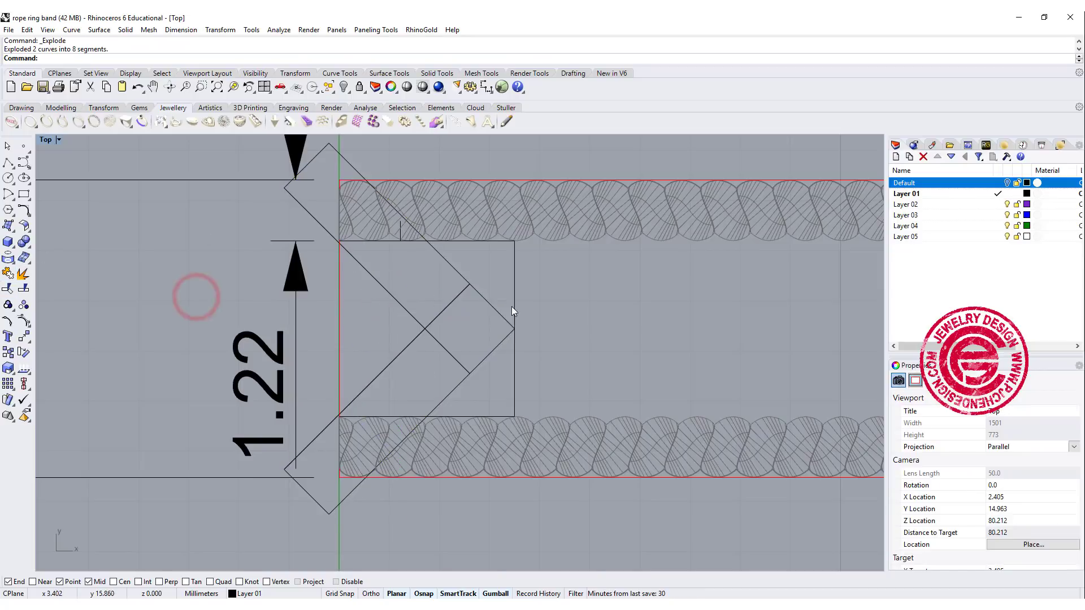
- Delete the two overlapping inner segments, leaving a clean chevron strip
{"action": "left_click", "coordinate": [502, 317]}
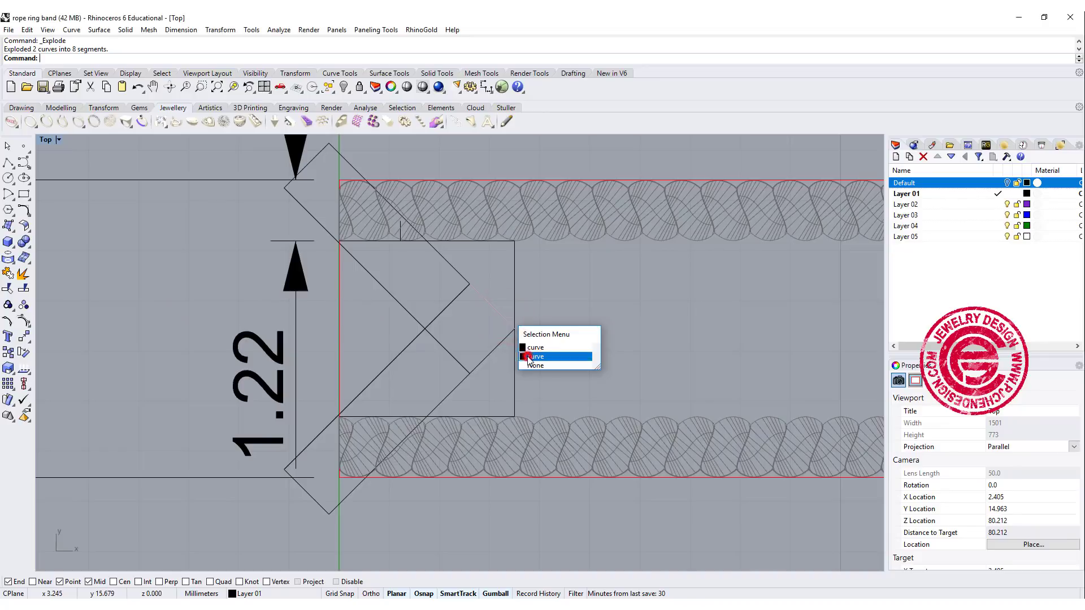
{"action": "left_click", "coordinate": [527, 356]}
{"action": "key", "text": "Delete"}
{"action": "left_click", "coordinate": [497, 353]}
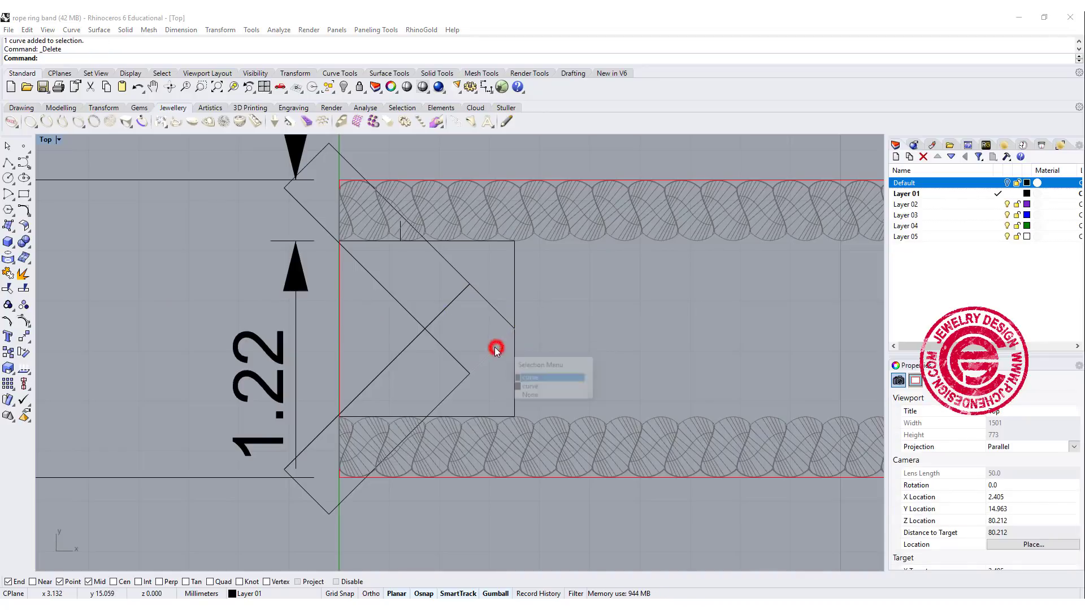
{"action": "left_click", "coordinate": [528, 378]}
{"action": "key", "text": "Delete"}
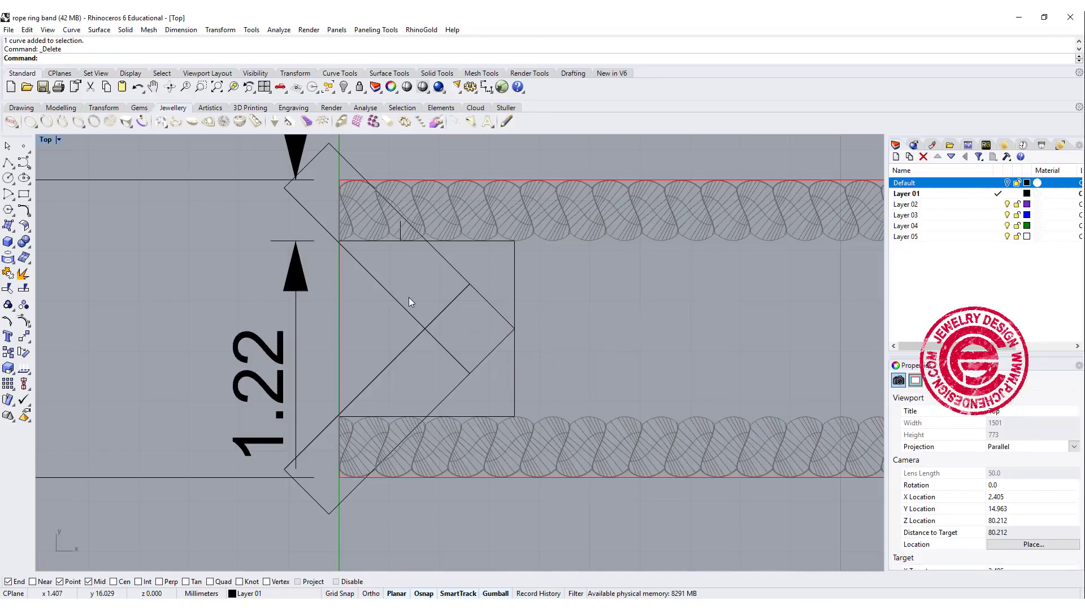
{"action": "right_click_drag", "start_coordinate": [409, 298], "coordinate": [428, 310]}
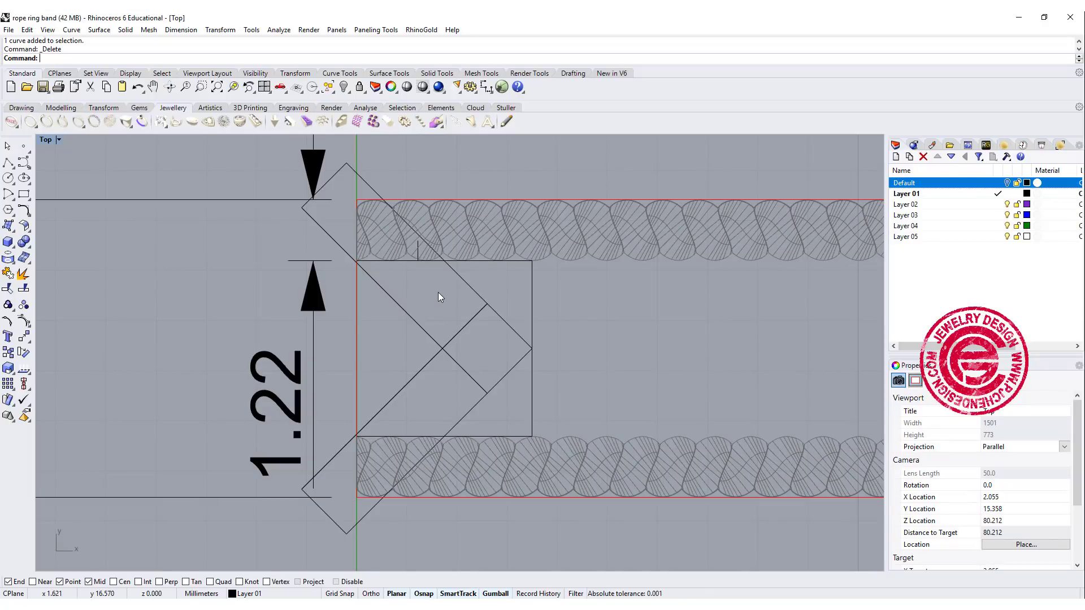
{"action": "scroll", "coordinate": [435, 291], "scroll_direction": "down", "scroll_amount": 4}
{"action": "right_click_drag", "start_coordinate": [397, 308], "coordinate": [310, 326]}
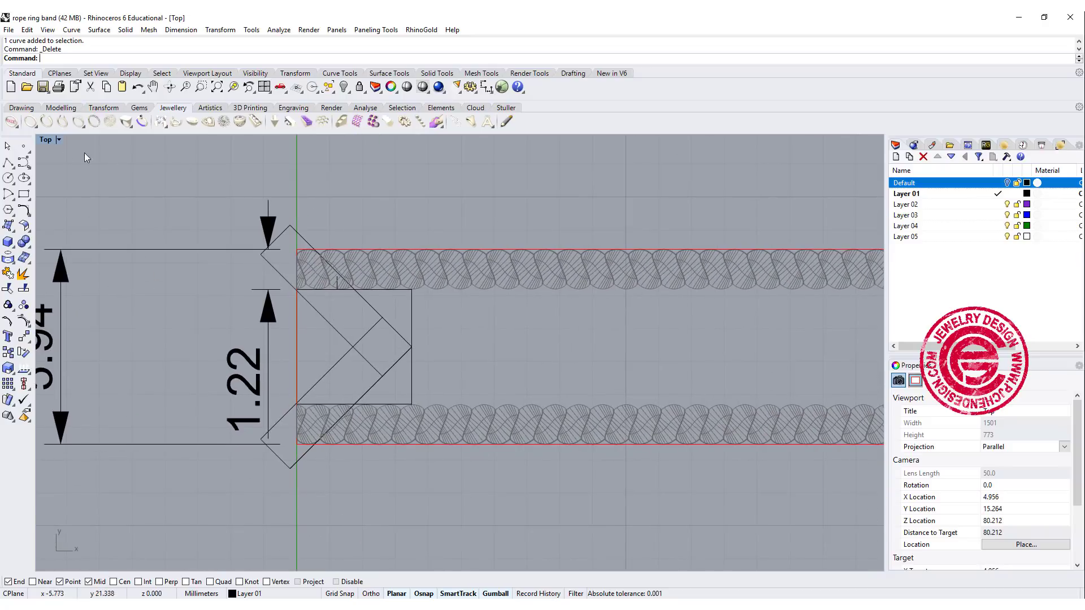
- Restore the four-viewport layout and orbit Perspective to look along the rope strands
{"action": "double_click", "coordinate": [46, 140]}
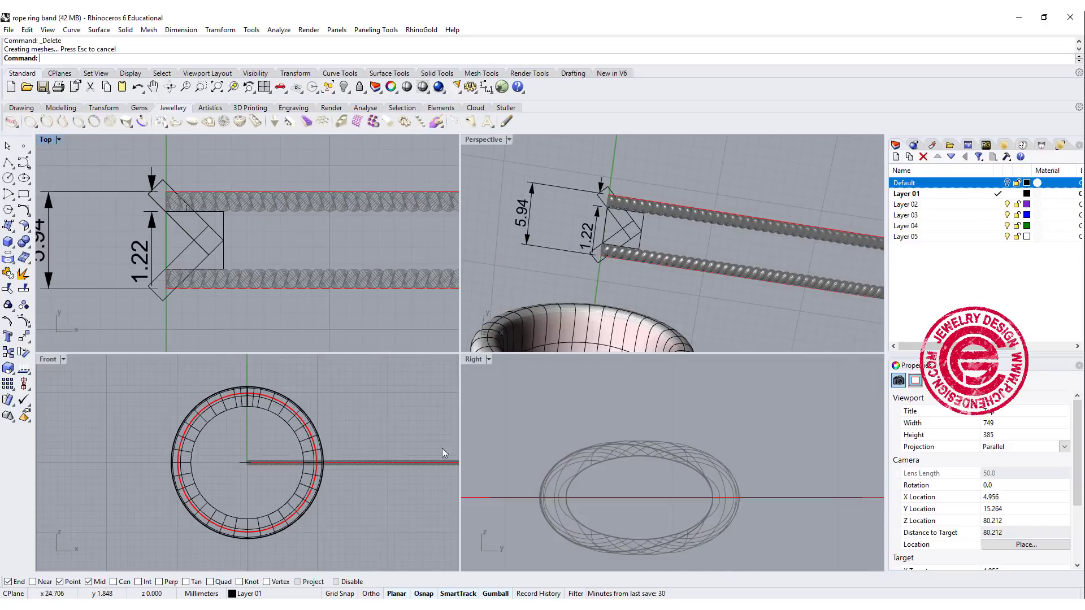
{"action": "right_click_drag", "start_coordinate": [747, 257], "coordinate": [656, 339]}
{"action": "scroll", "coordinate": [683, 220], "scroll_direction": "up", "scroll_amount": 6}
{"action": "scroll", "coordinate": [772, 460], "scroll_direction": "down", "scroll_amount": 3}
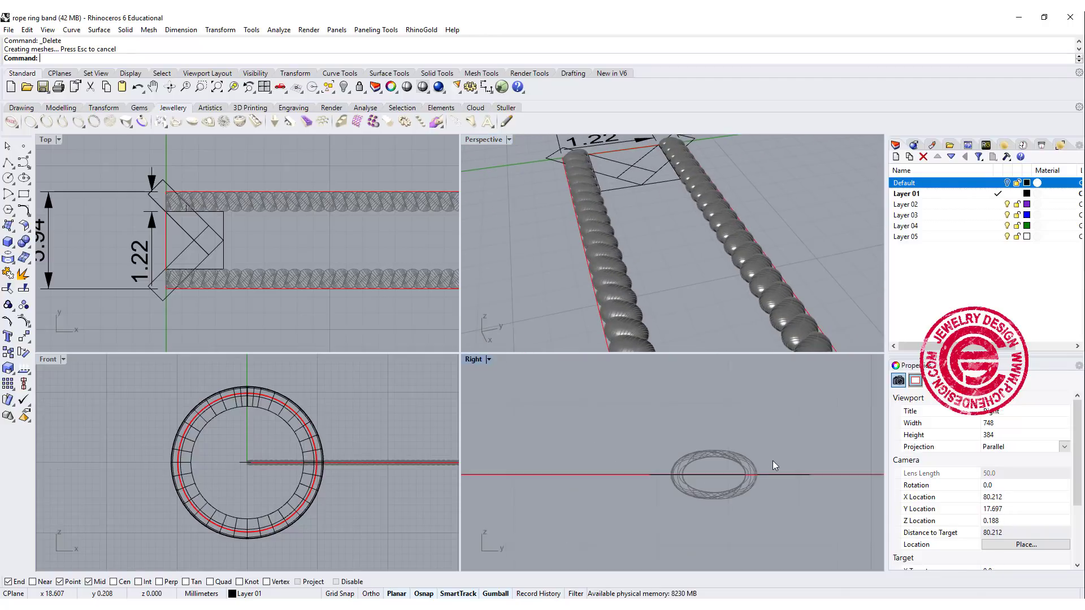
{"action": "right_click_drag", "start_coordinate": [772, 460], "coordinate": [614, 494]}
{"action": "scroll", "coordinate": [625, 487], "scroll_direction": "down", "scroll_amount": 8}
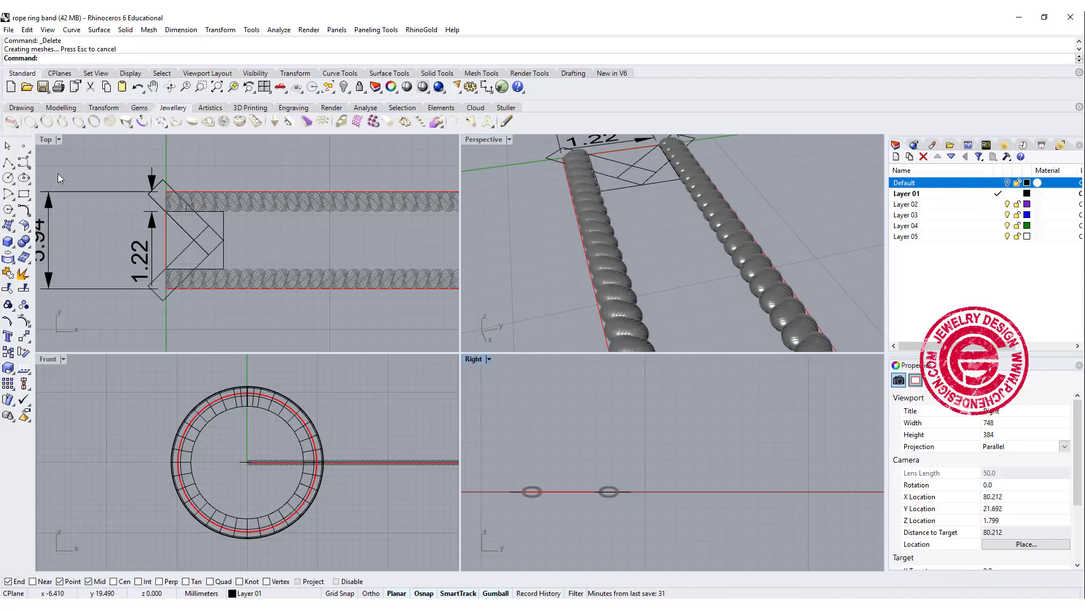
- Draw a wavy arched profile curve above the rope cross-section in the Right view
{"action": "left_click", "coordinate": [24, 163]}
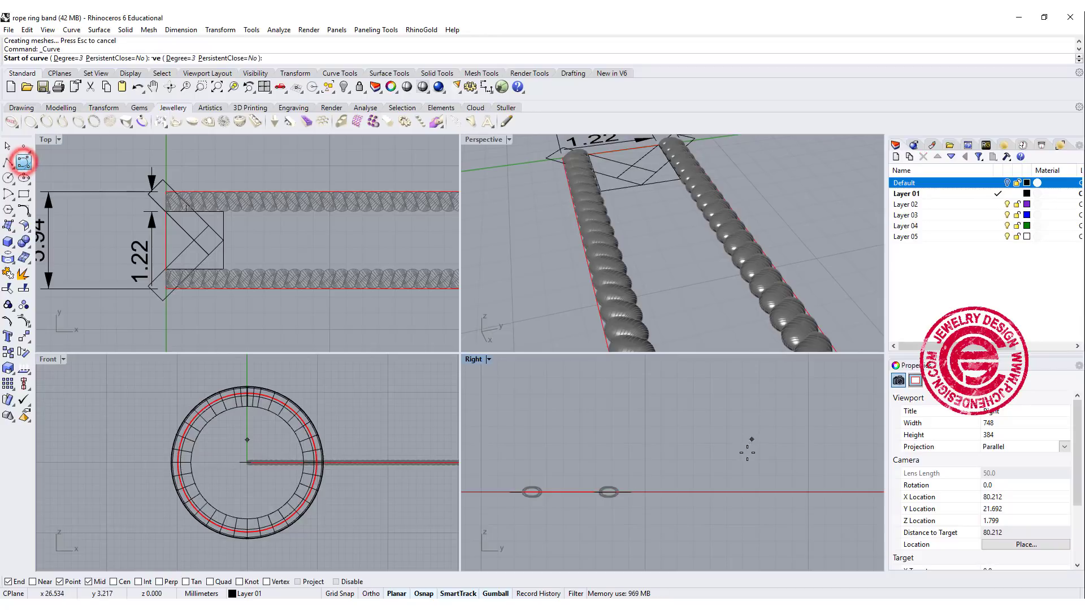
{"action": "scroll", "coordinate": [706, 445], "scroll_direction": "up", "scroll_amount": 4}
{"action": "right_click_drag", "start_coordinate": [657, 446], "coordinate": [590, 455]}
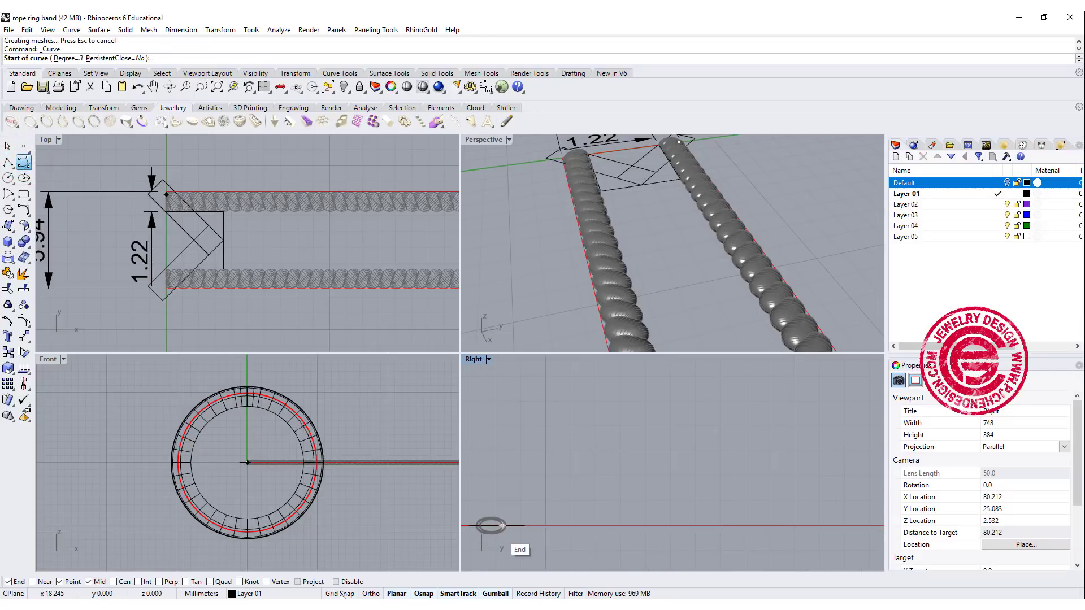
{"action": "left_click", "coordinate": [571, 450]}
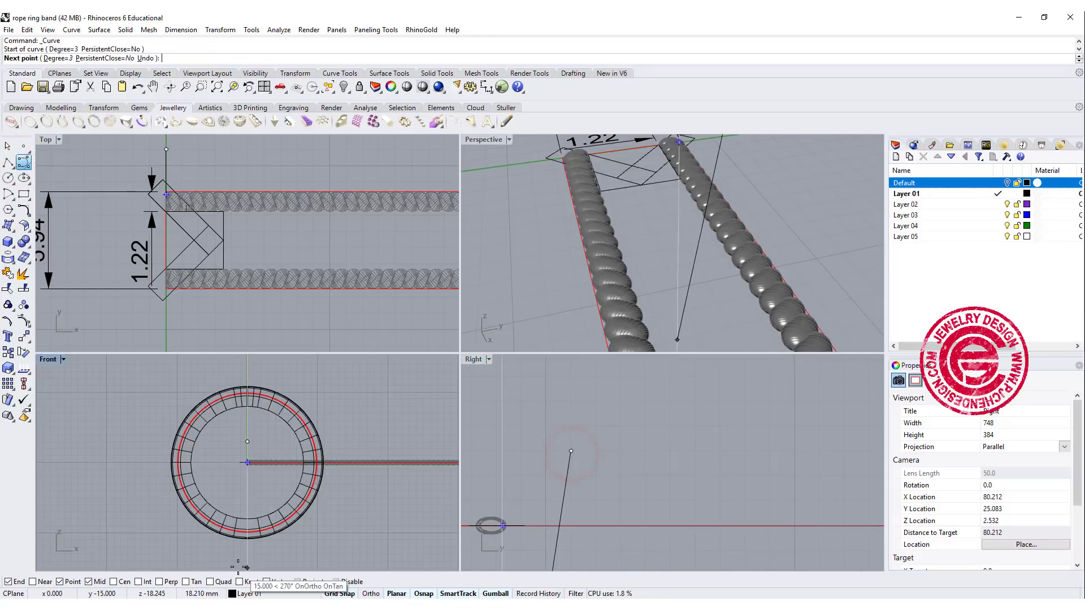
{"action": "left_click", "coordinate": [569, 425]}
{"action": "left_click", "coordinate": [584, 414]}
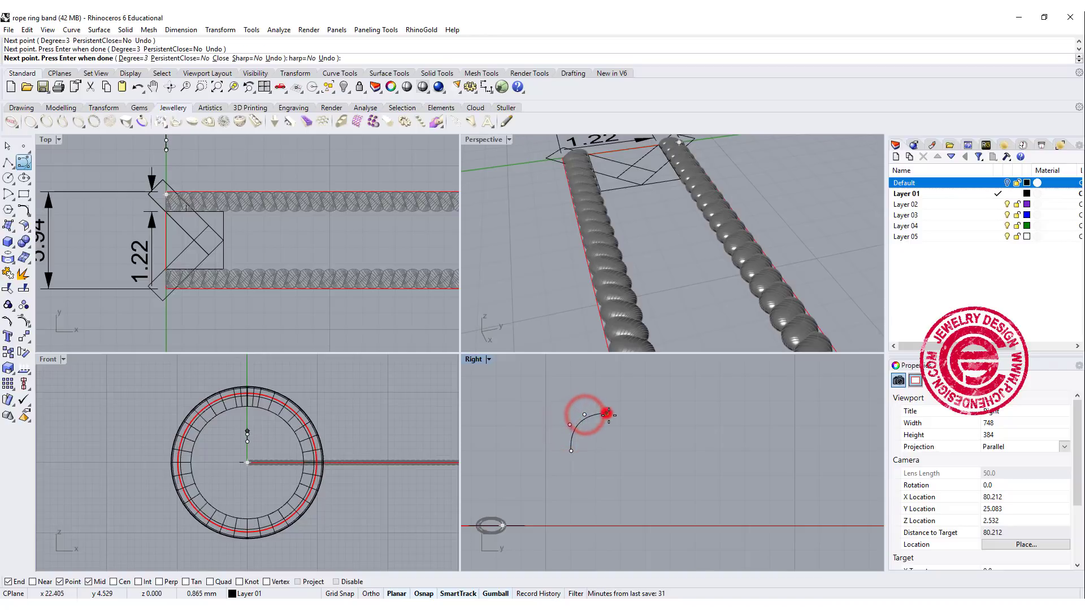
{"action": "left_click", "coordinate": [607, 413]}
{"action": "left_click", "coordinate": [621, 423]}
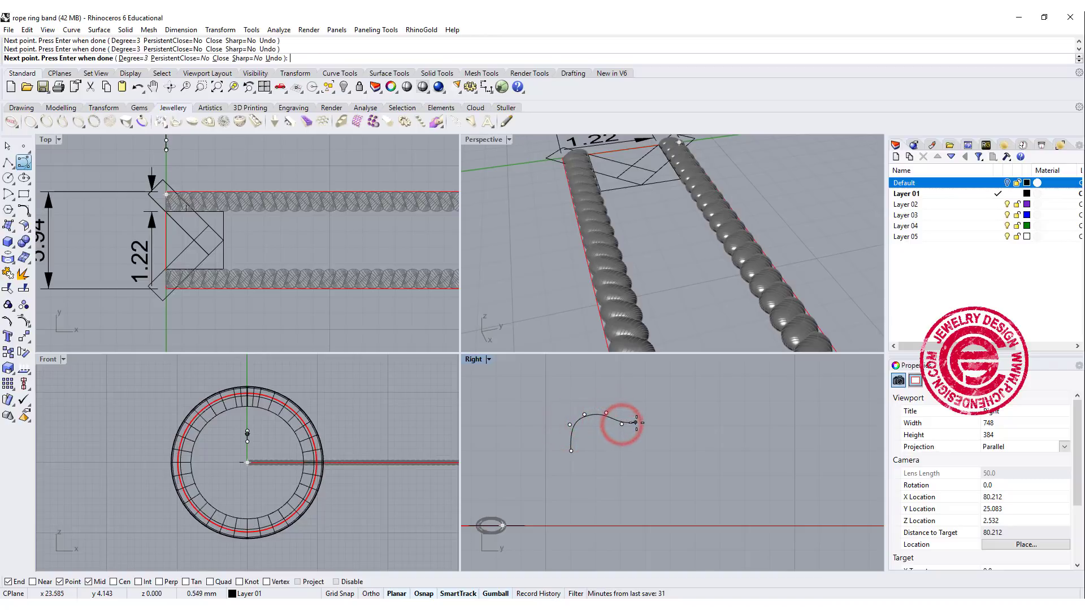
{"action": "left_click", "coordinate": [661, 416]}
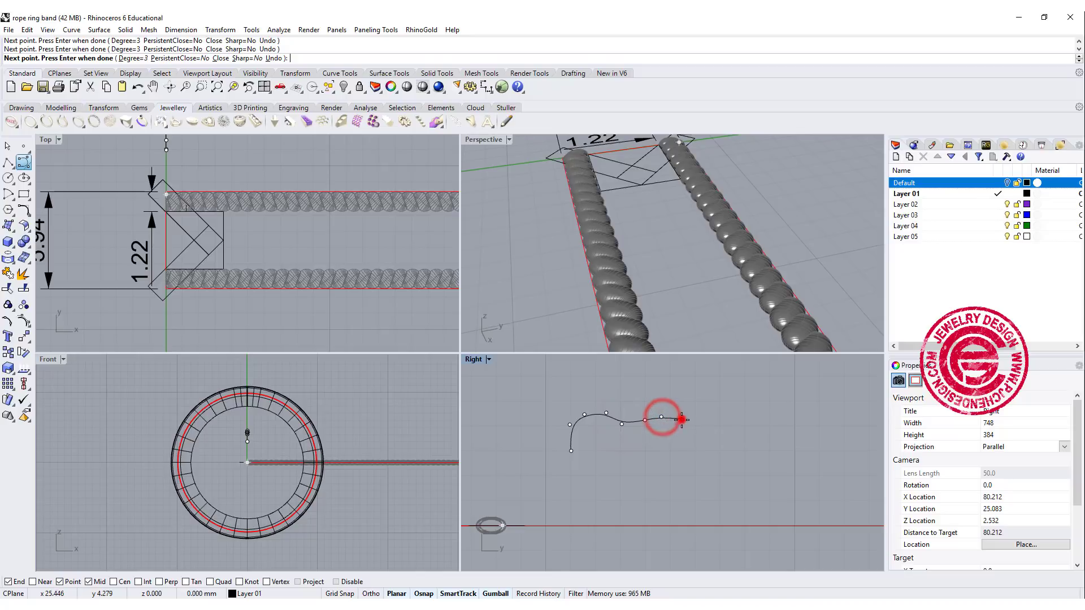
{"action": "left_click", "coordinate": [682, 419]}
{"action": "left_click", "coordinate": [703, 430]}
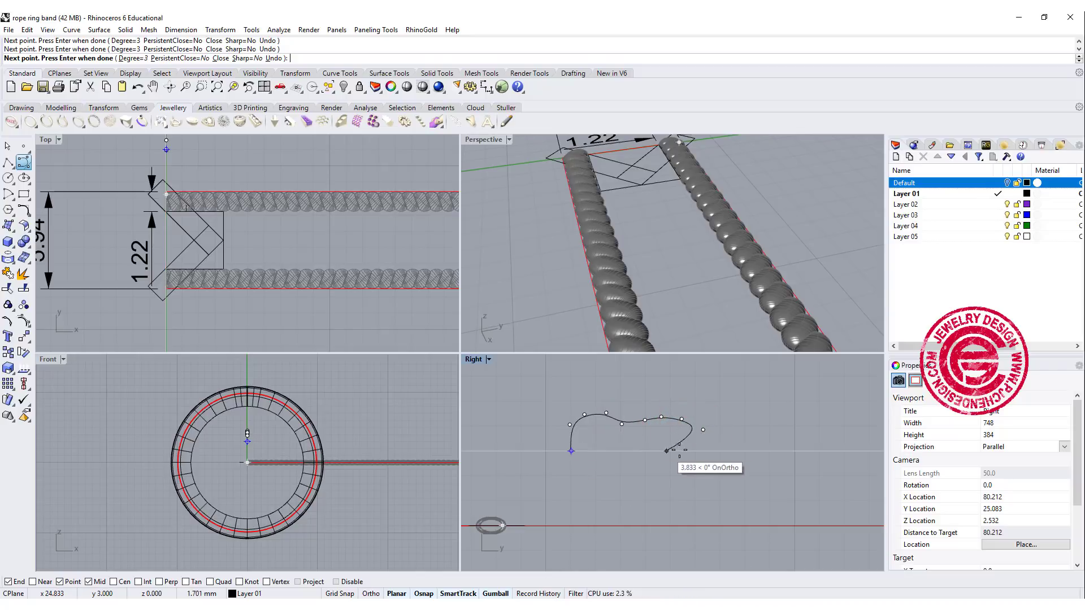
{"action": "left_click", "coordinate": [702, 451]}
{"action": "right_click", "coordinate": [702, 450]}
- Close the arch with a straight polyline base and join both into one closed curve
{"action": "left_click", "coordinate": [8, 165]}
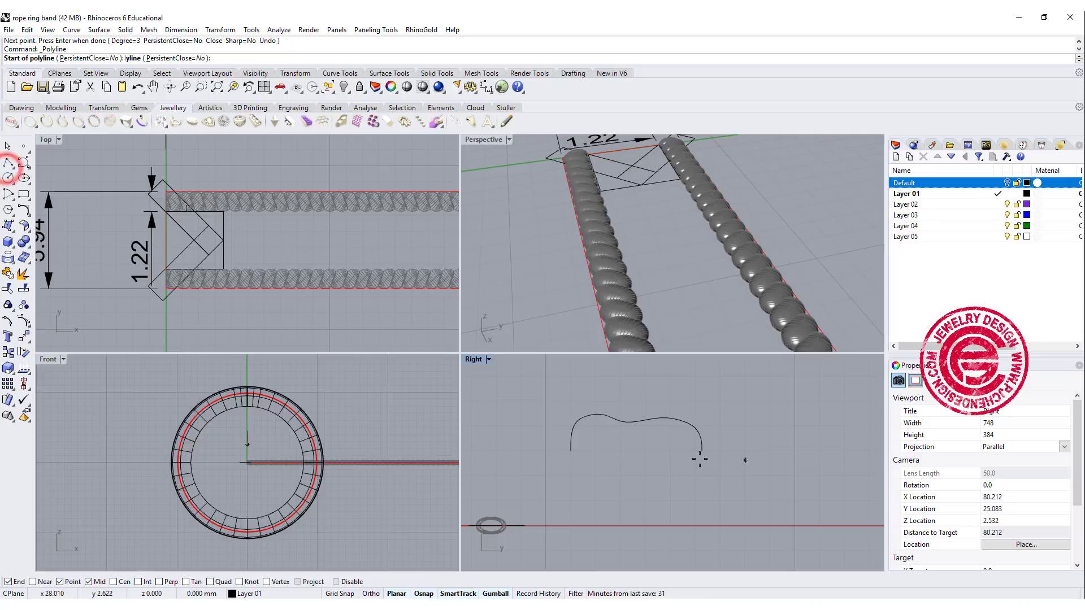
{"action": "left_click", "coordinate": [571, 451]}
{"action": "left_click", "coordinate": [702, 451]}
{"action": "right_click", "coordinate": [780, 472]}
{"action": "left_click_drag", "start_coordinate": [770, 472], "coordinate": [667, 432]}
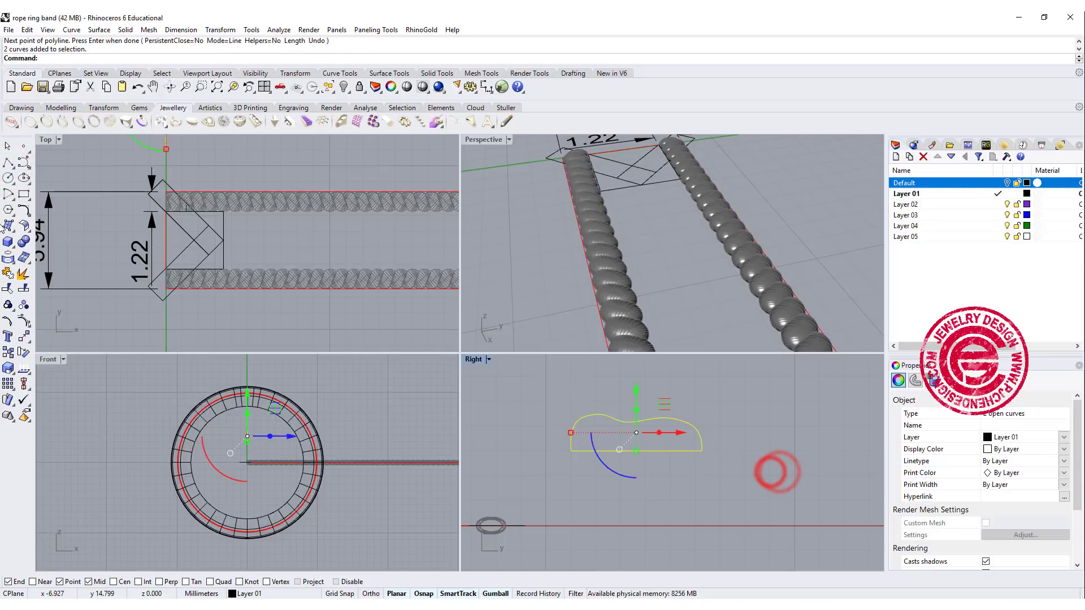
{"action": "left_click", "coordinate": [8, 242]}
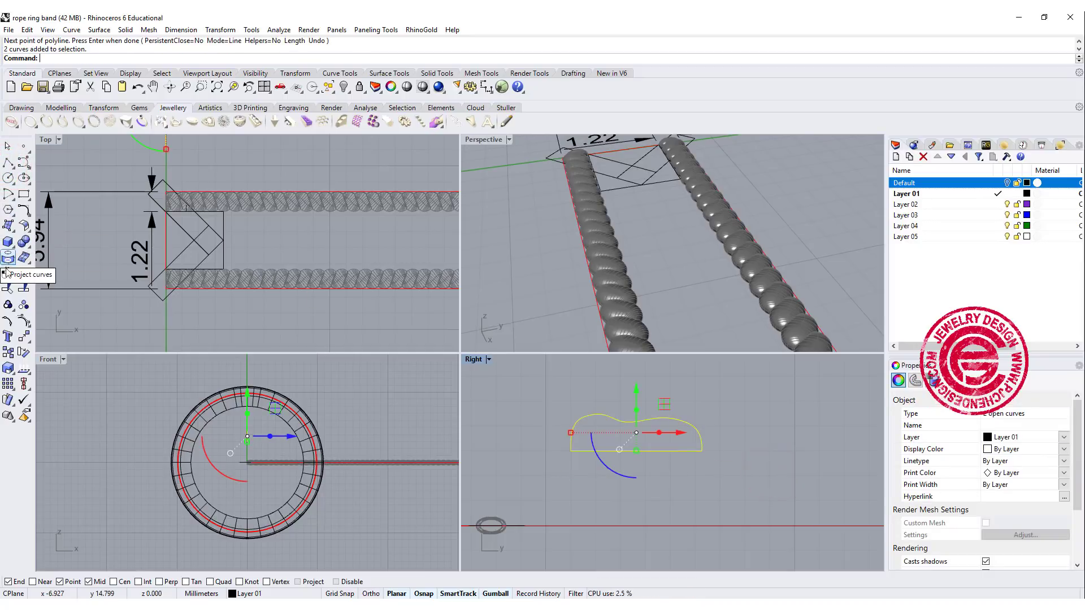
{"action": "scroll", "coordinate": [666, 286], "scroll_direction": "down", "scroll_amount": 3}
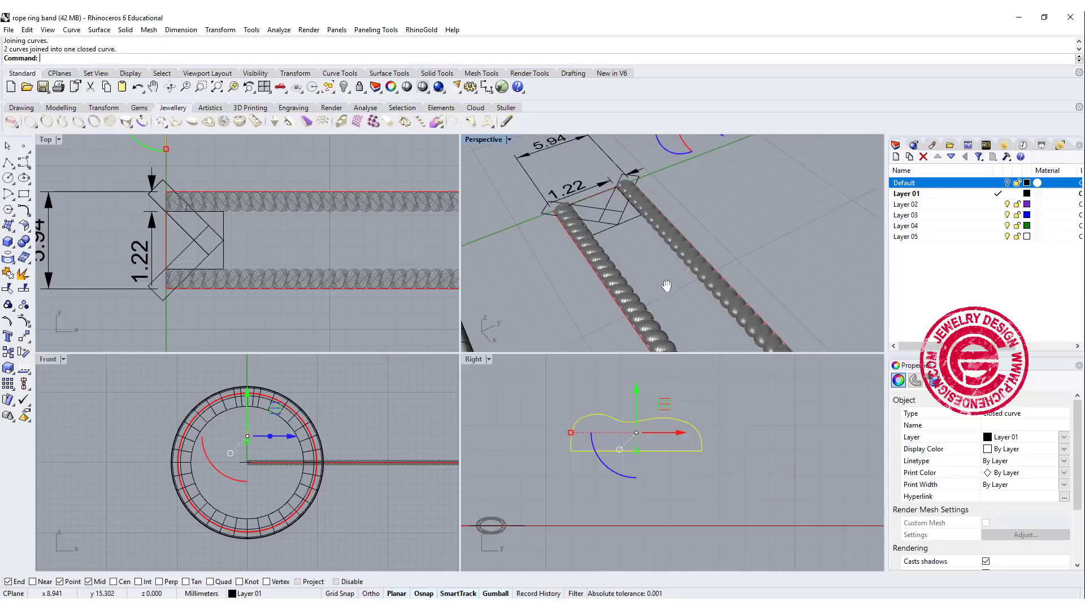
- Start Orient by two points on the profile's base ends, with Copy=Yes and 3D scaling
{"action": "left_click", "coordinate": [337, 30]}
{"action": "mouse_move", "coordinate": [252, 30]}
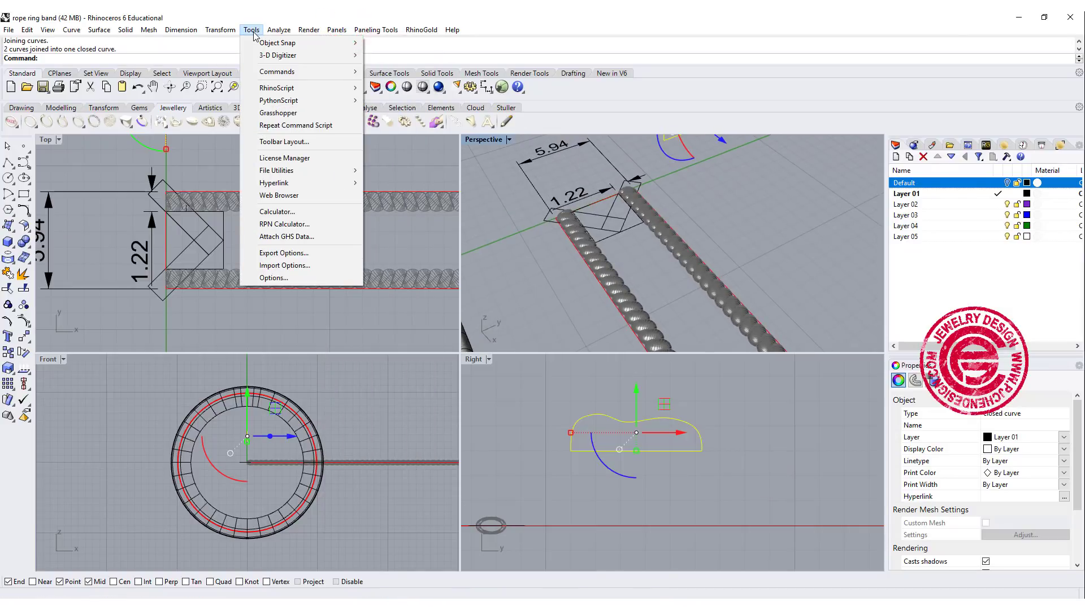
{"action": "mouse_move", "coordinate": [272, 159]}
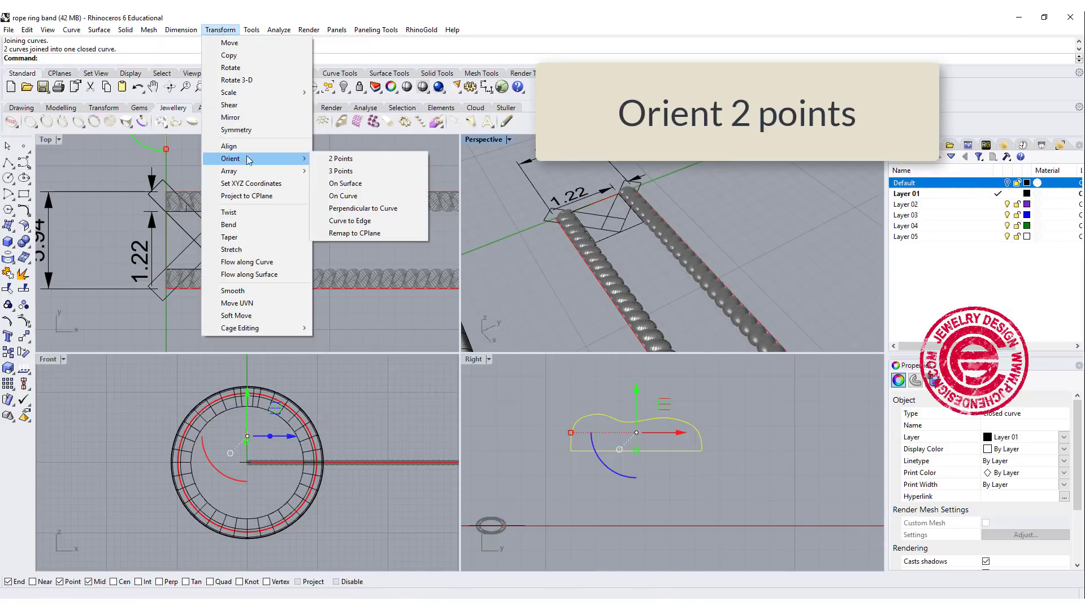
{"action": "left_click", "coordinate": [338, 160]}
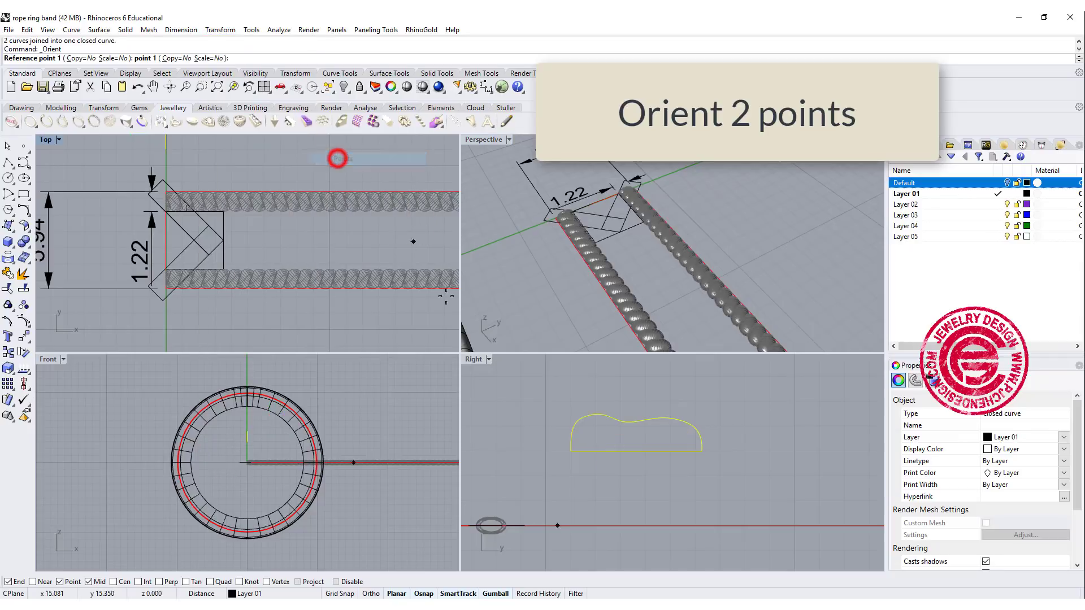
{"action": "left_click", "coordinate": [571, 451]}
{"action": "left_click", "coordinate": [702, 451]}
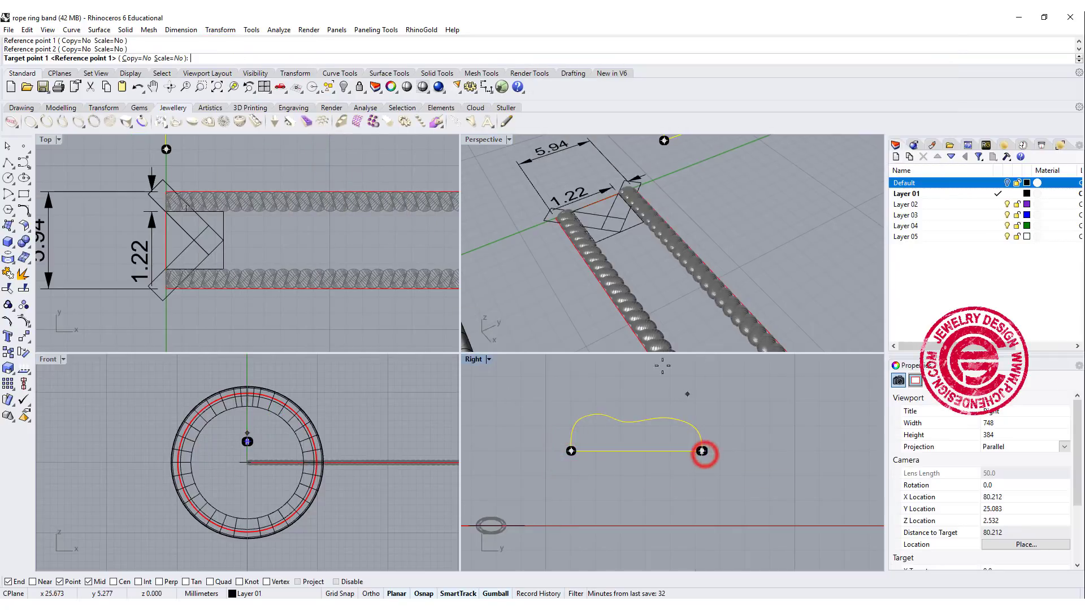
{"action": "left_click", "coordinate": [137, 58]}
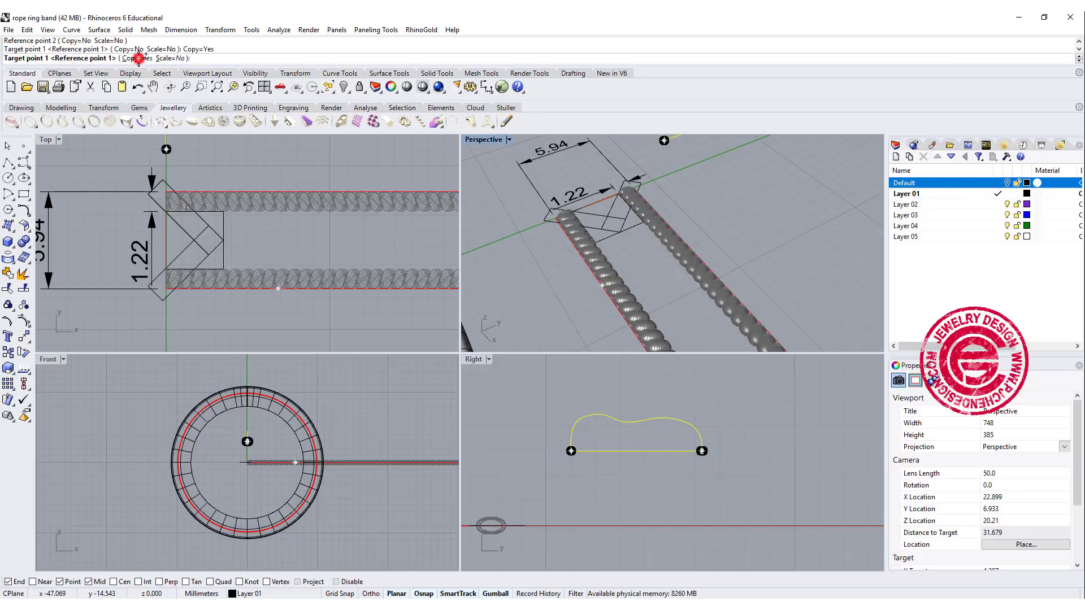
{"action": "left_click", "coordinate": [169, 59]}
{"action": "left_click", "coordinate": [72, 59]}
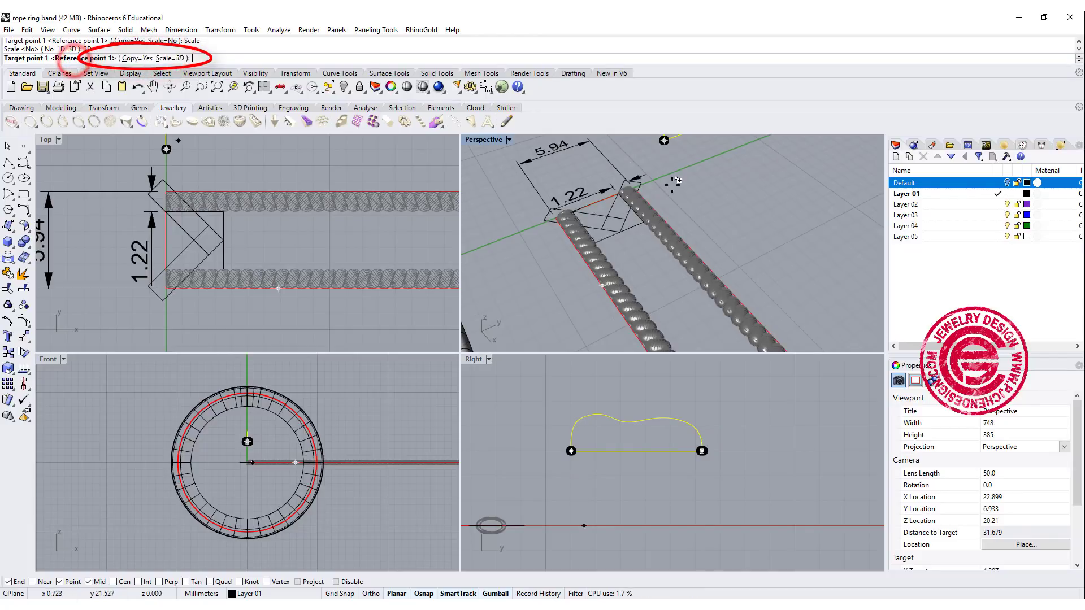
{"action": "scroll", "coordinate": [644, 221], "scroll_direction": "up", "scroll_amount": 5}
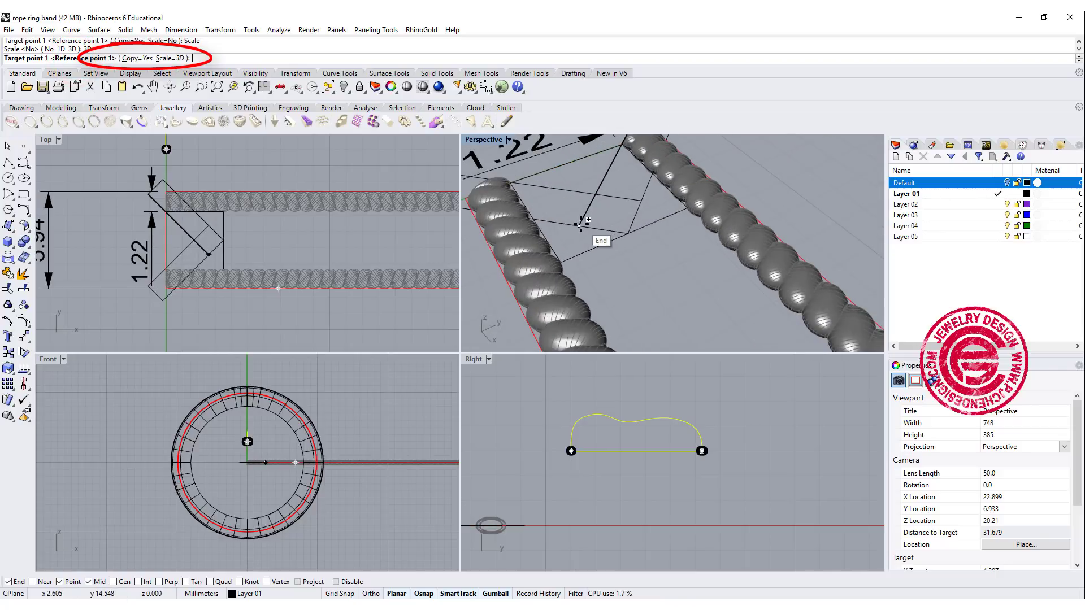
- Place the first three upright profile copies across the V-pattern strip's segments
{"action": "left_click", "coordinate": [579, 225]}
{"action": "left_click", "coordinate": [629, 234]}
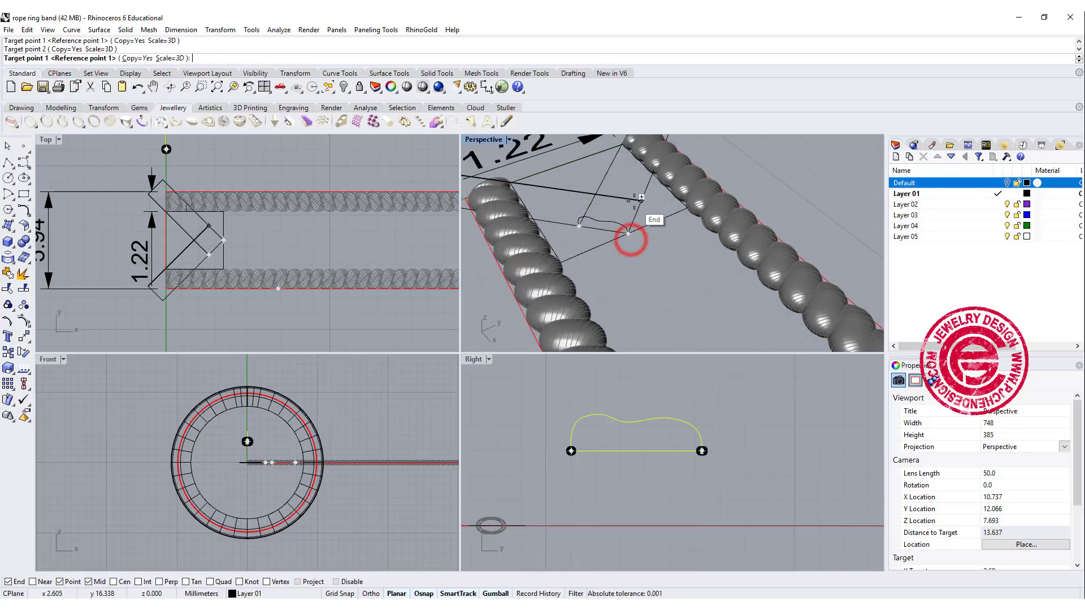
{"action": "right_click_drag", "start_coordinate": [640, 197], "coordinate": [610, 208]}
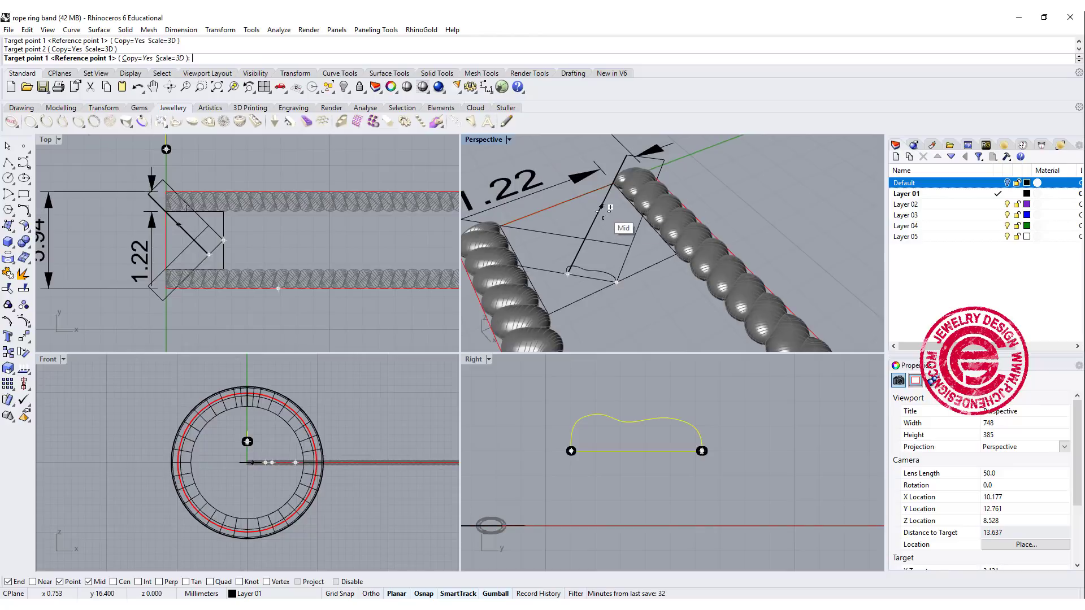
{"action": "left_click", "coordinate": [600, 212]}
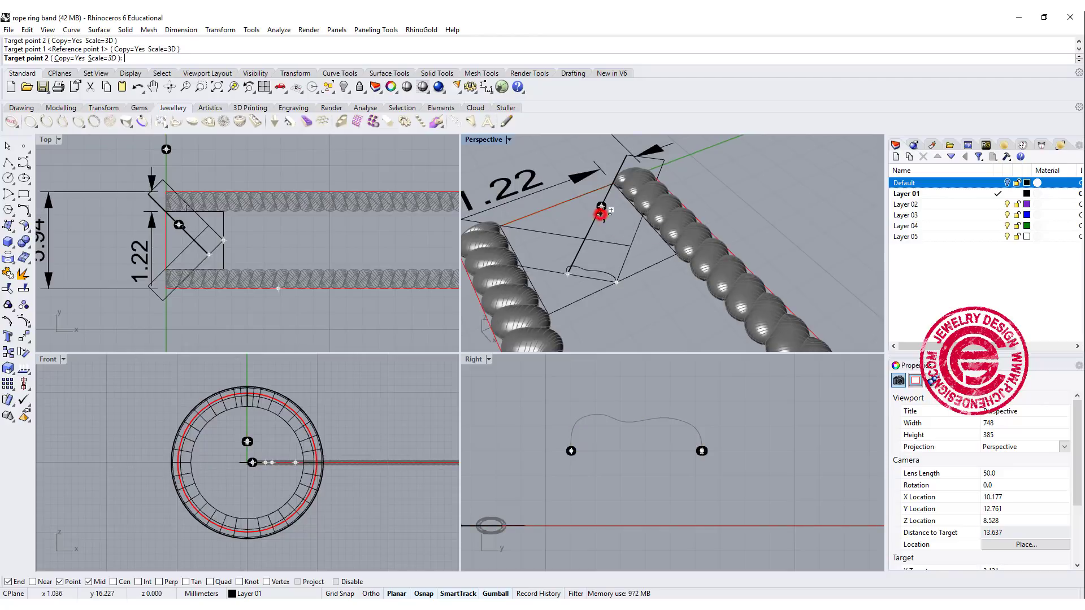
{"action": "left_click", "coordinate": [643, 214]}
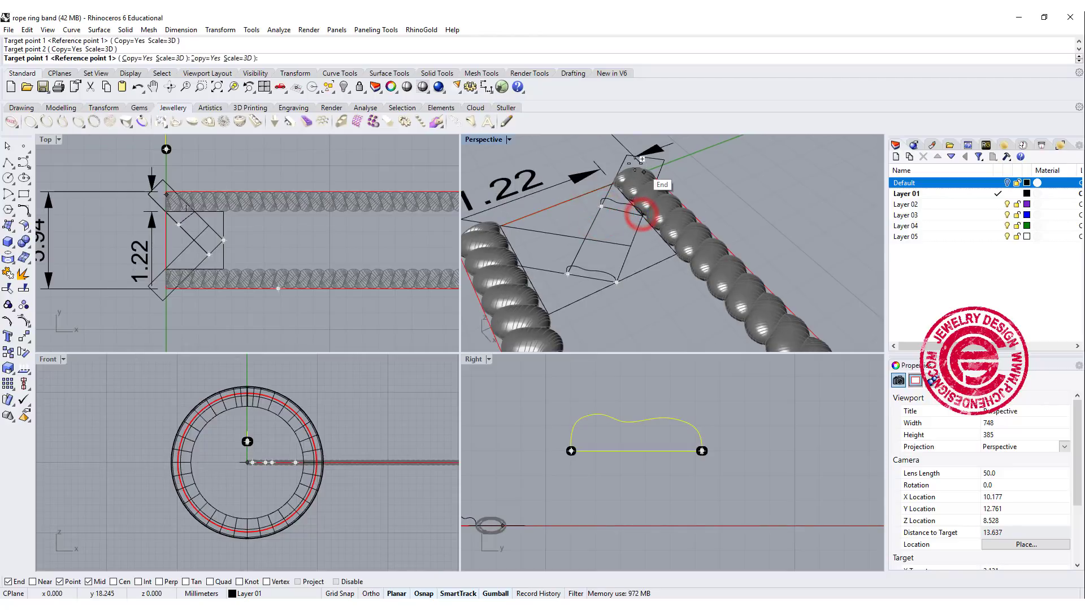
{"action": "scroll", "coordinate": [639, 186], "scroll_direction": "up", "scroll_amount": 3}
{"action": "left_click", "coordinate": [624, 150]}
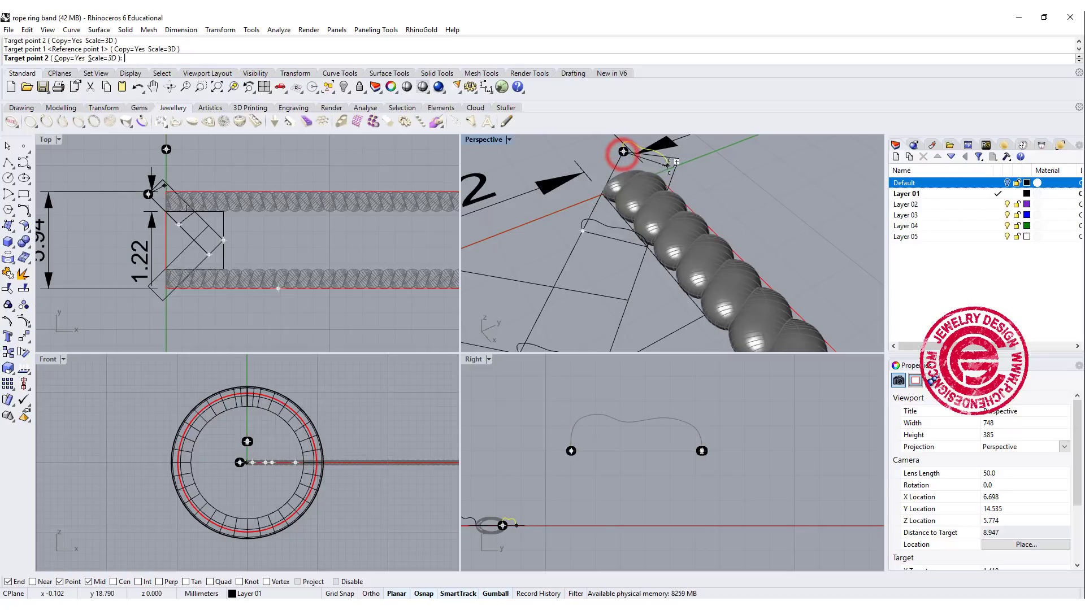
{"action": "left_click", "coordinate": [681, 165]}
{"action": "scroll", "coordinate": [666, 210], "scroll_direction": "down", "scroll_amount": 2}
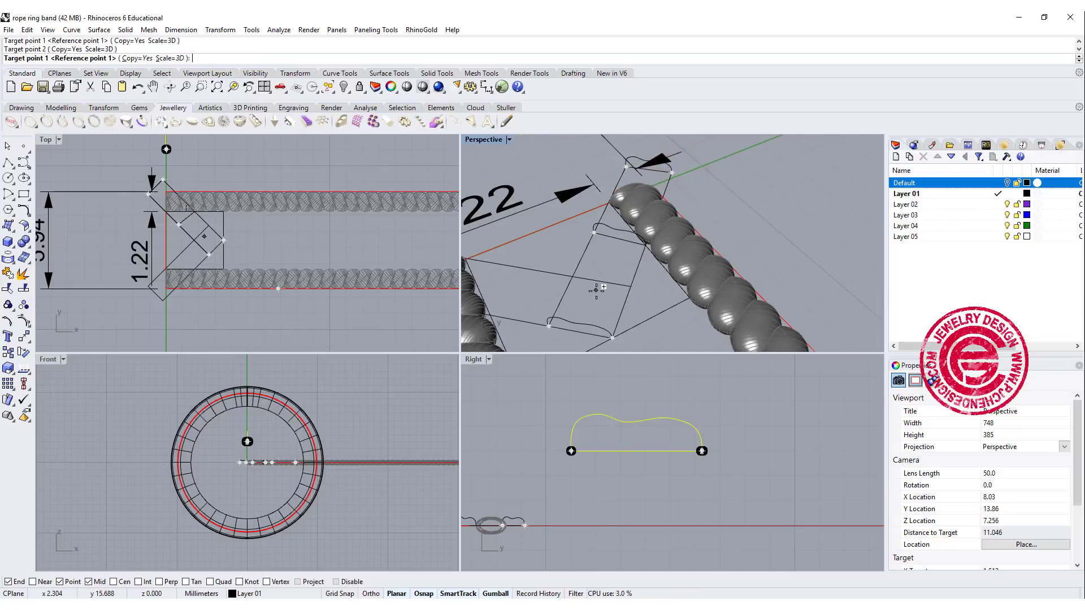
- Place three more profile copies across the strip up to the rope border and finish
{"action": "left_click", "coordinate": [626, 286]}
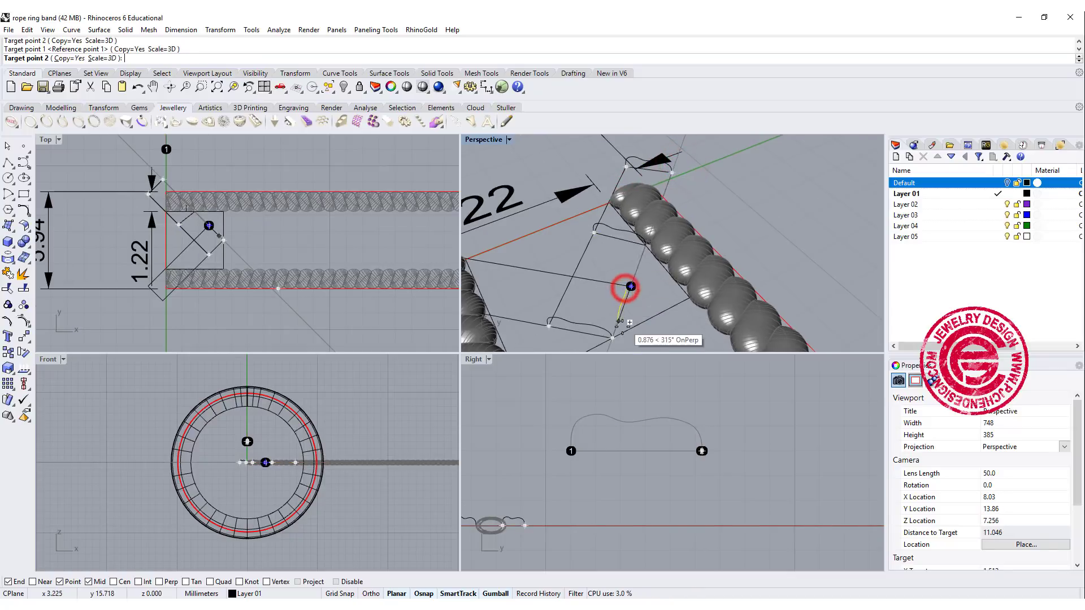
{"action": "left_click", "coordinate": [617, 341]}
{"action": "right_click_drag", "start_coordinate": [546, 283], "coordinate": [636, 270], "text": "shift"}
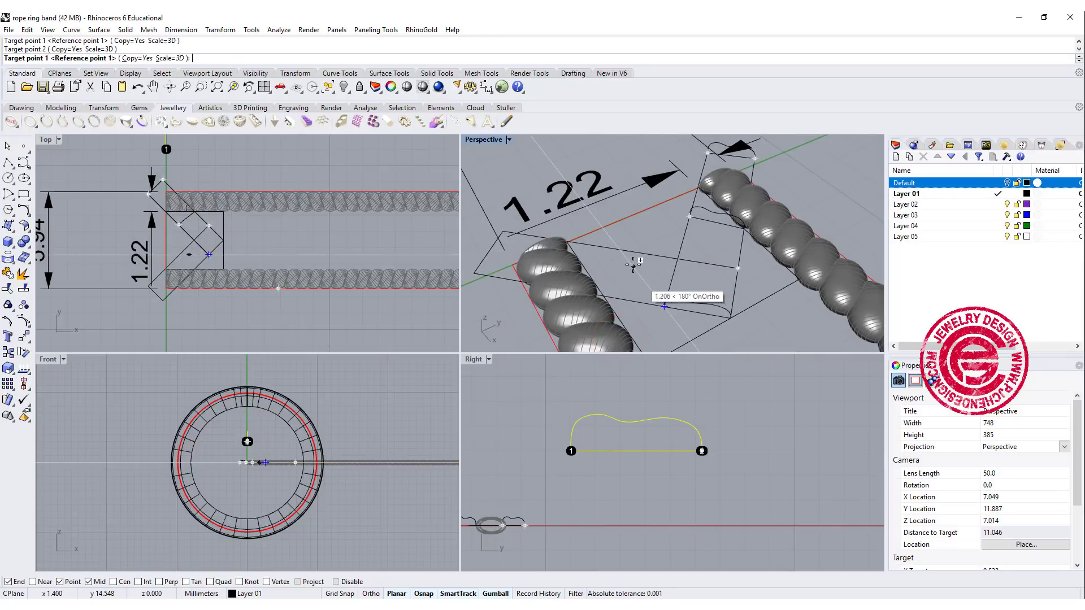
{"action": "left_click", "coordinate": [634, 251]}
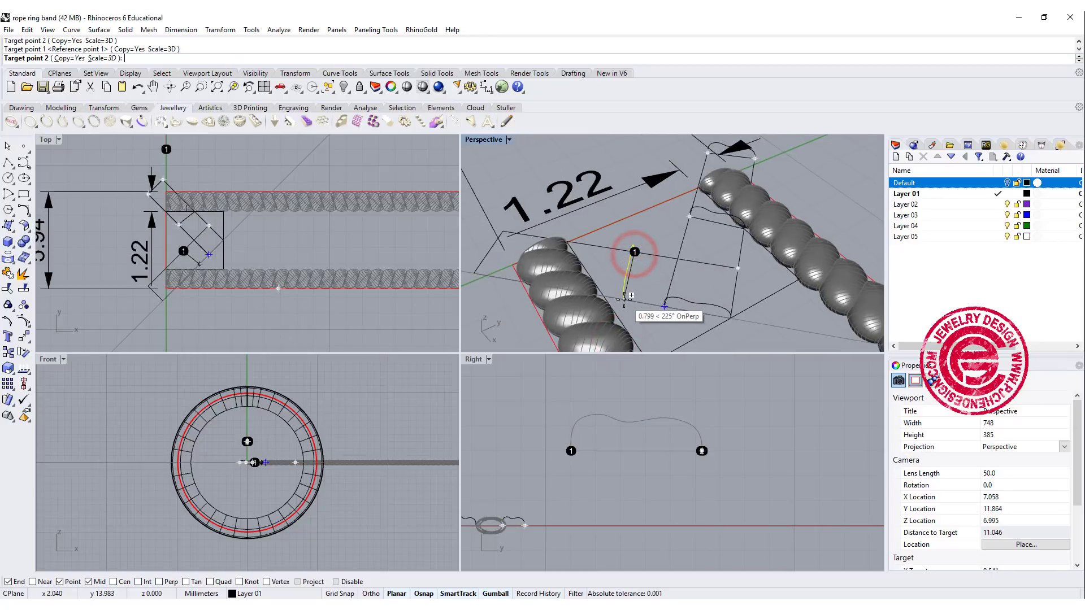
{"action": "left_click", "coordinate": [623, 298]}
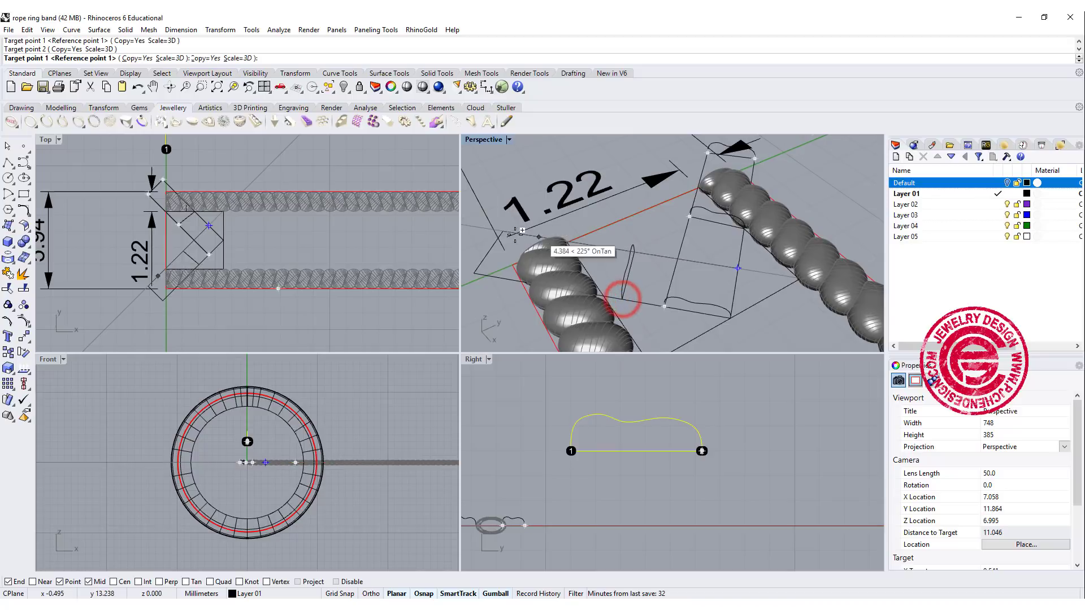
{"action": "left_click", "coordinate": [503, 231]}
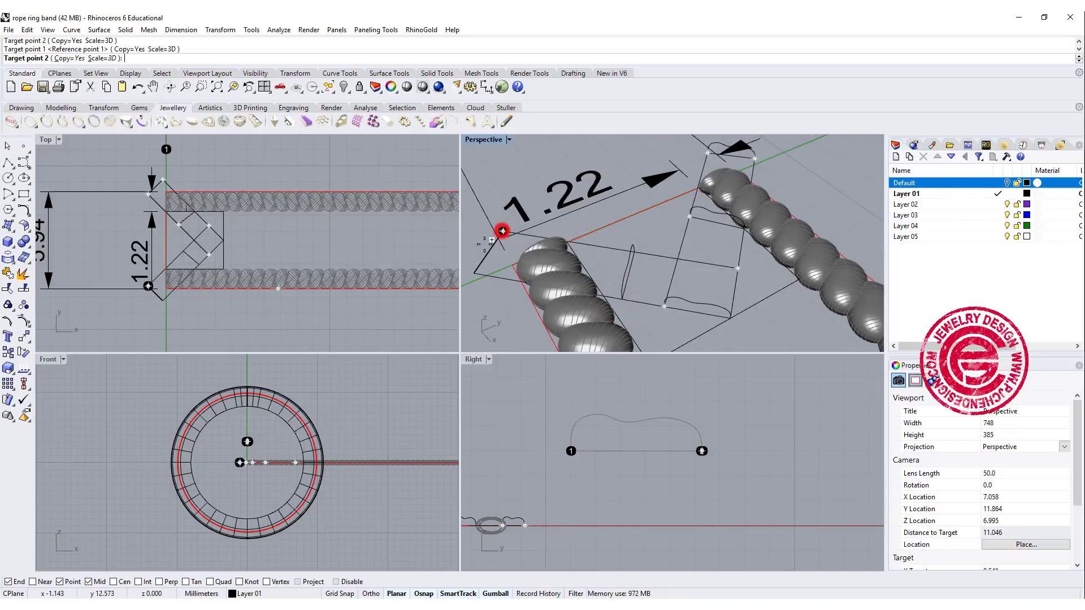
{"action": "left_click", "coordinate": [475, 273]}
{"action": "key", "text": "Return"}
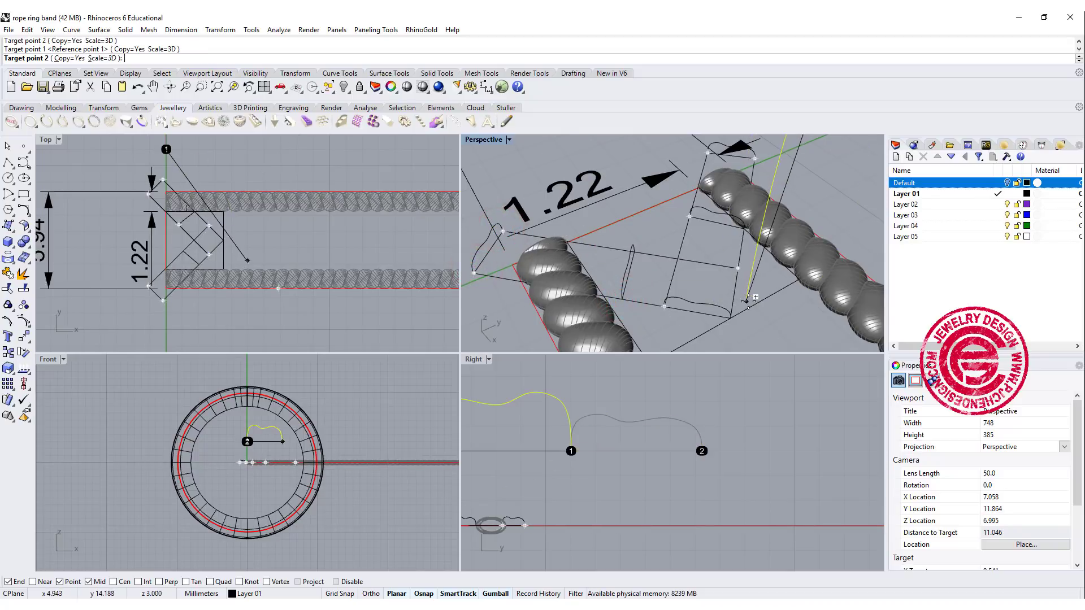
{"action": "key", "text": "Return"}
{"action": "scroll", "coordinate": [735, 291], "scroll_direction": "down", "scroll_amount": 4}
{"action": "right_click_drag", "start_coordinate": [735, 290], "coordinate": [681, 280]}
{"action": "scroll", "coordinate": [650, 278], "scroll_direction": "up", "scroll_amount": 6}
{"action": "scroll", "coordinate": [650, 281], "scroll_direction": "down", "scroll_amount": 3}
- Stretch the first standing profile curve in one direction with Scale1D to the strip height
{"action": "left_click", "coordinate": [615, 306]}
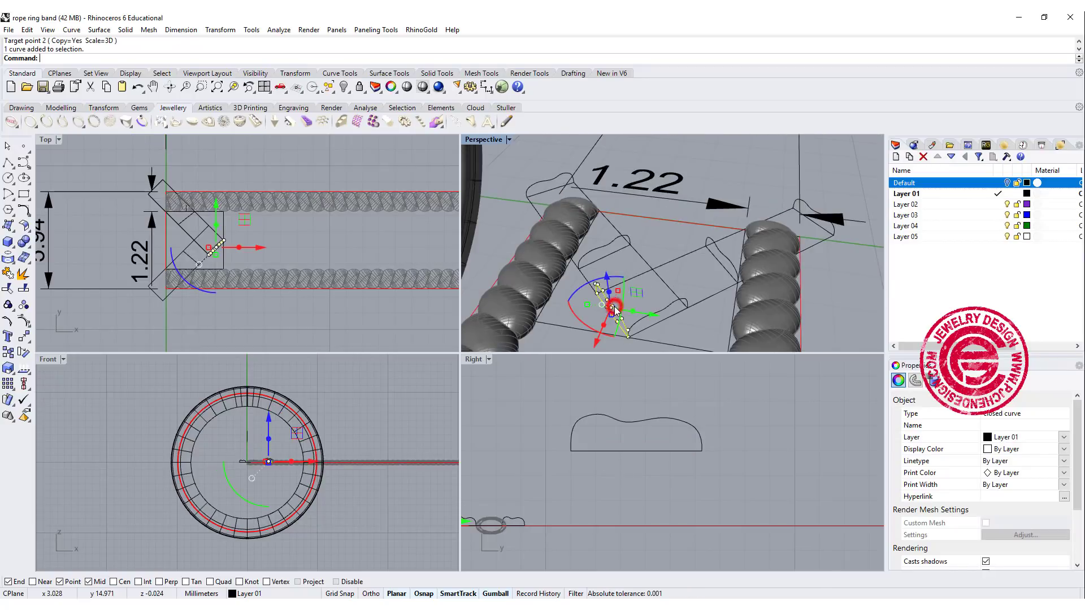
{"action": "scroll", "coordinate": [619, 310], "scroll_direction": "up", "scroll_amount": 2}
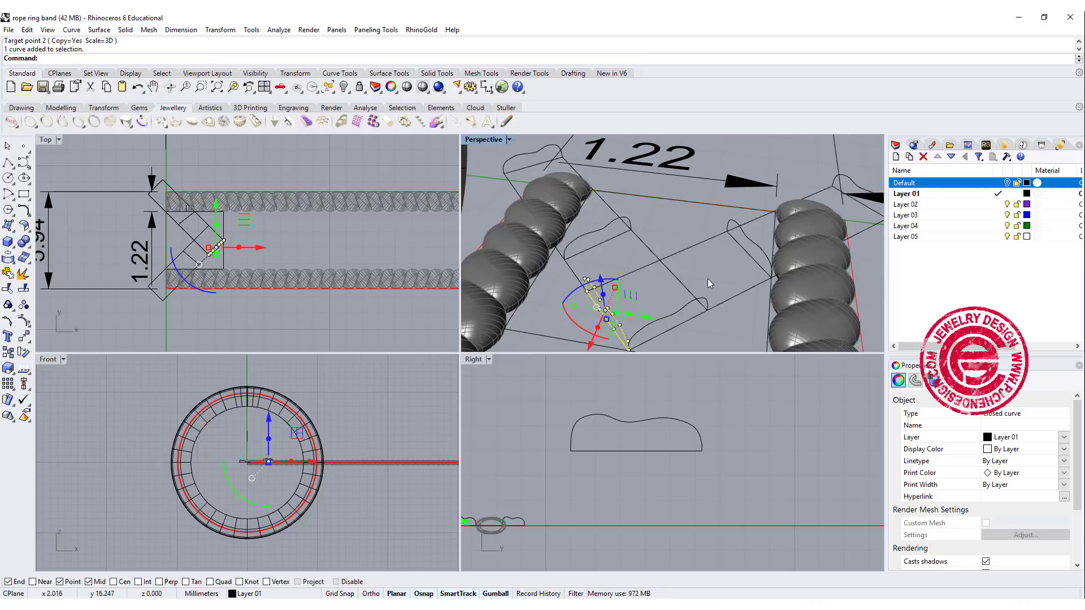
{"action": "right_click_drag", "start_coordinate": [708, 279], "coordinate": [721, 249]}
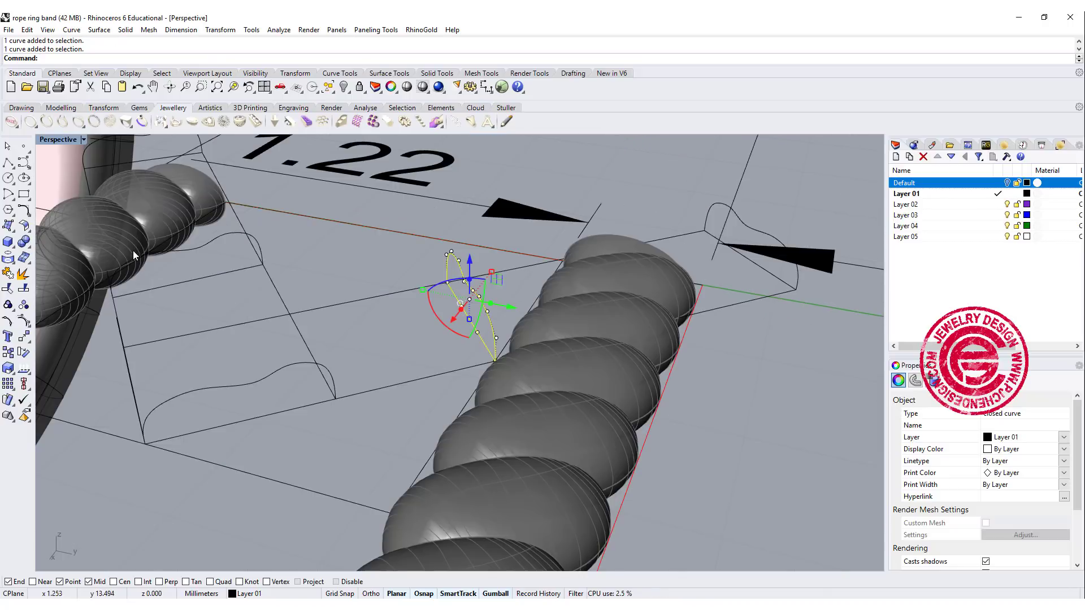
{"action": "right_click_drag", "start_coordinate": [134, 252], "coordinate": [78, 252]}
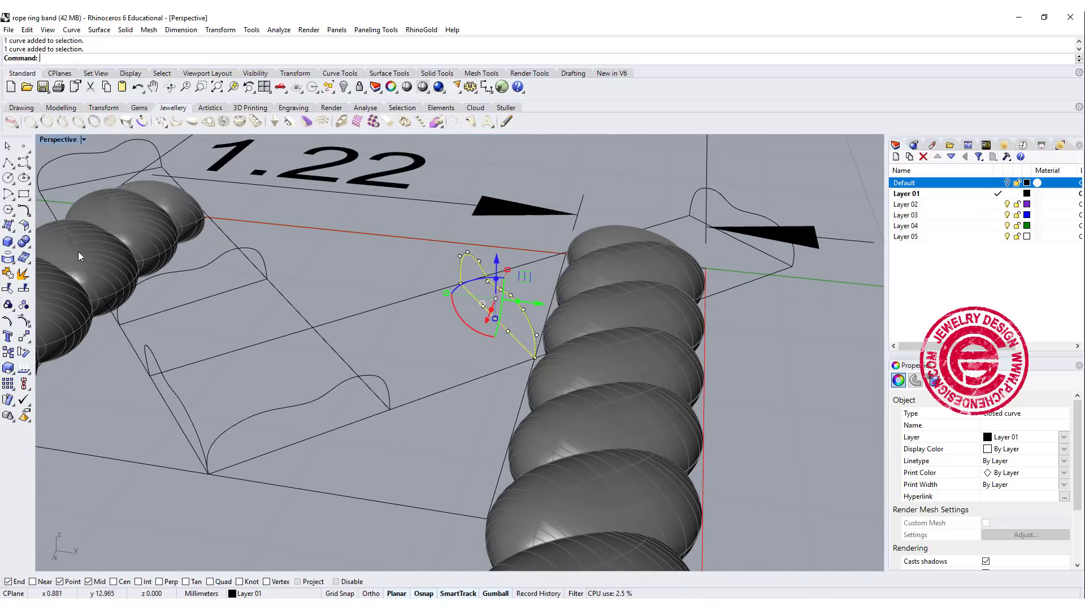
{"action": "left_click", "coordinate": [11, 370]}
{"action": "left_click", "coordinate": [56, 373]}
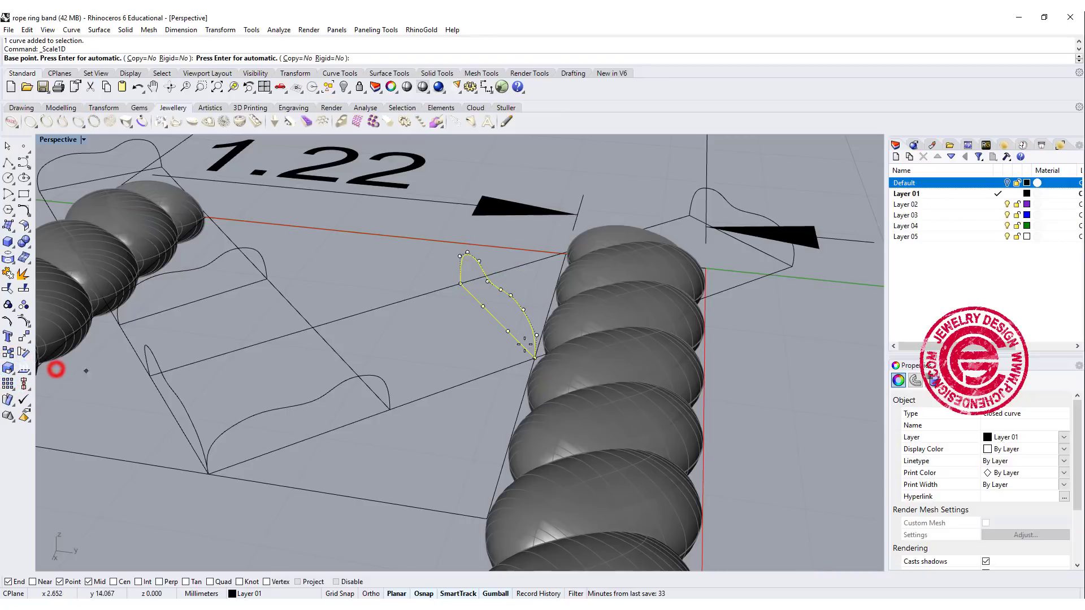
{"action": "key", "text": "Return"}
{"action": "left_click", "coordinate": [537, 293]}
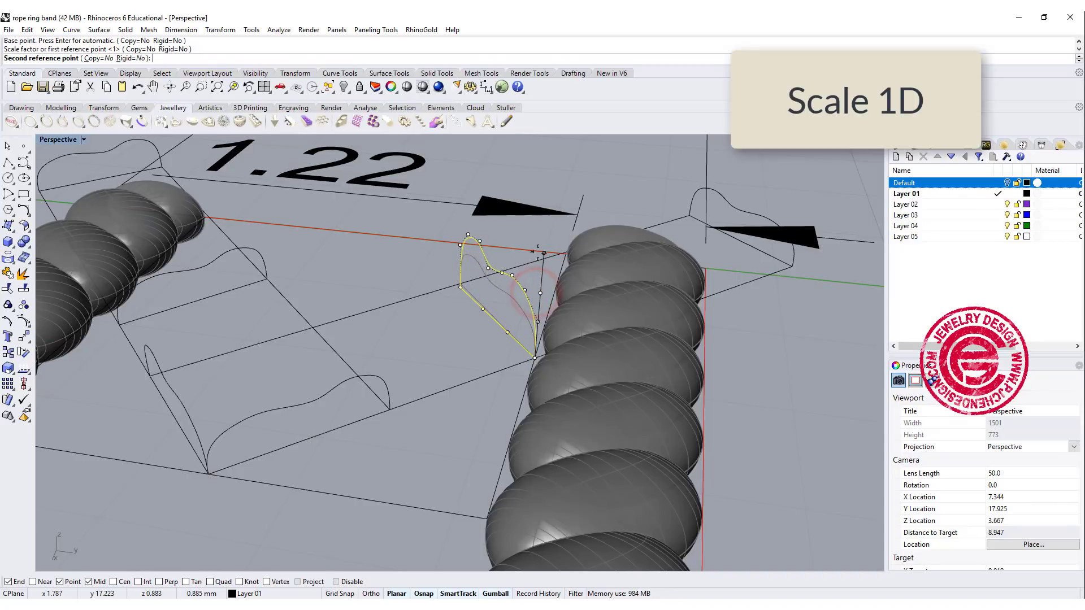
{"action": "left_click", "coordinate": [538, 247]}
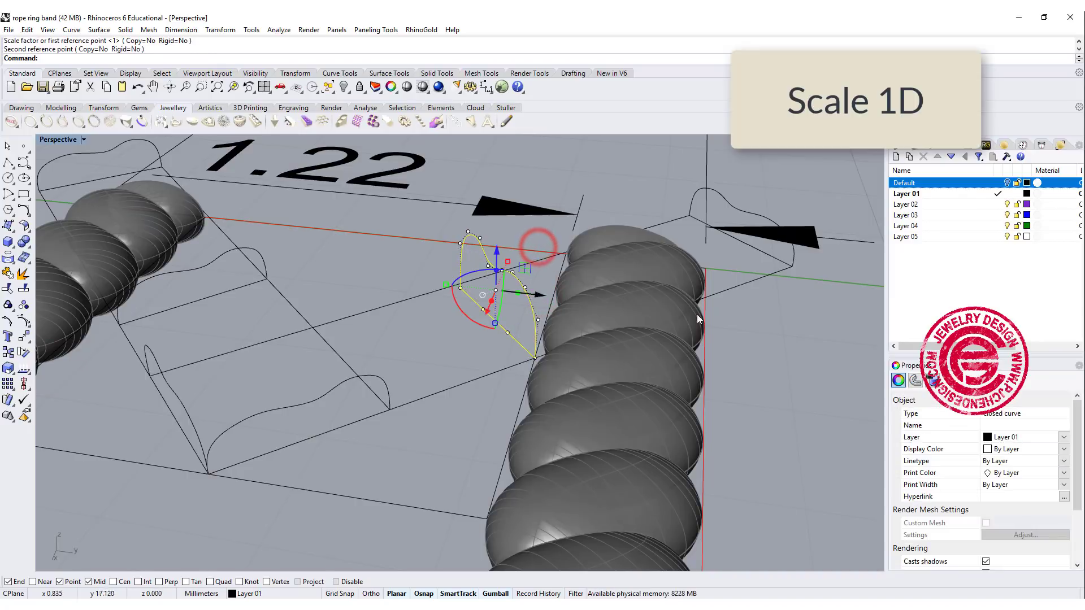
{"action": "scroll", "coordinate": [766, 305], "scroll_direction": "down", "scroll_amount": 4}
{"action": "right_click_drag", "start_coordinate": [766, 305], "coordinate": [776, 279]}
{"action": "scroll", "coordinate": [777, 280], "scroll_direction": "up", "scroll_amount": 2}
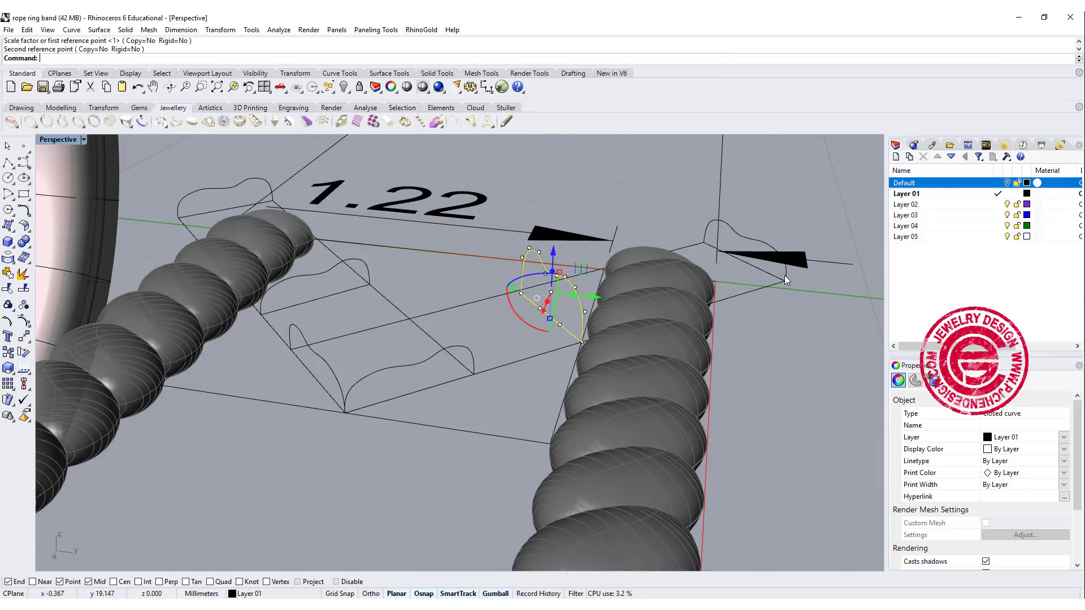
- Stretch the far-end profile curve to fit the strip with a repeated Scale1D
{"action": "left_click", "coordinate": [785, 273]}
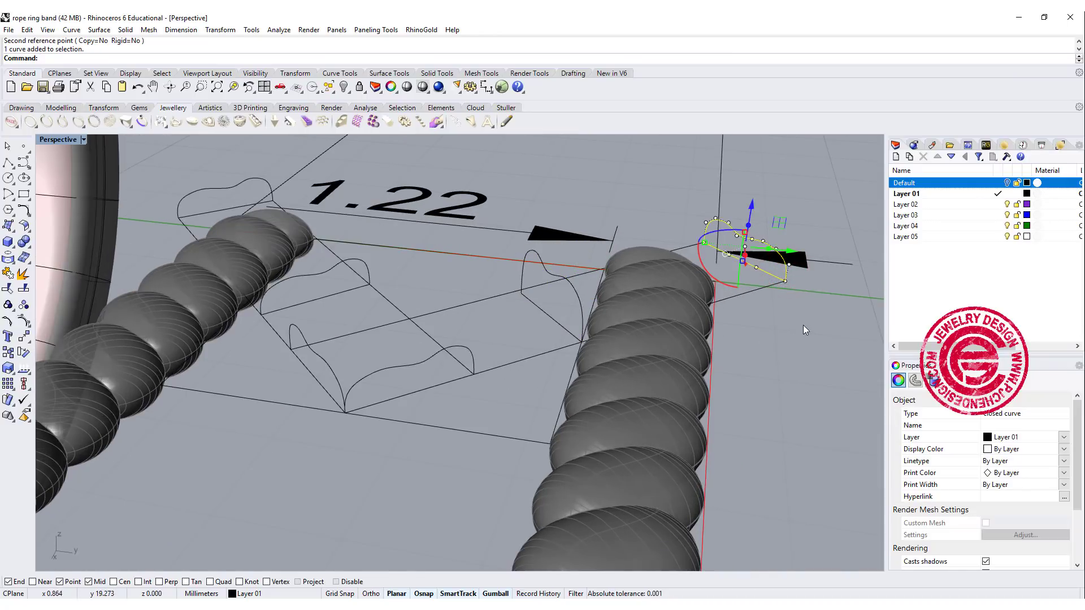
{"action": "key", "text": "Return"}
{"action": "left_click", "coordinate": [786, 280]}
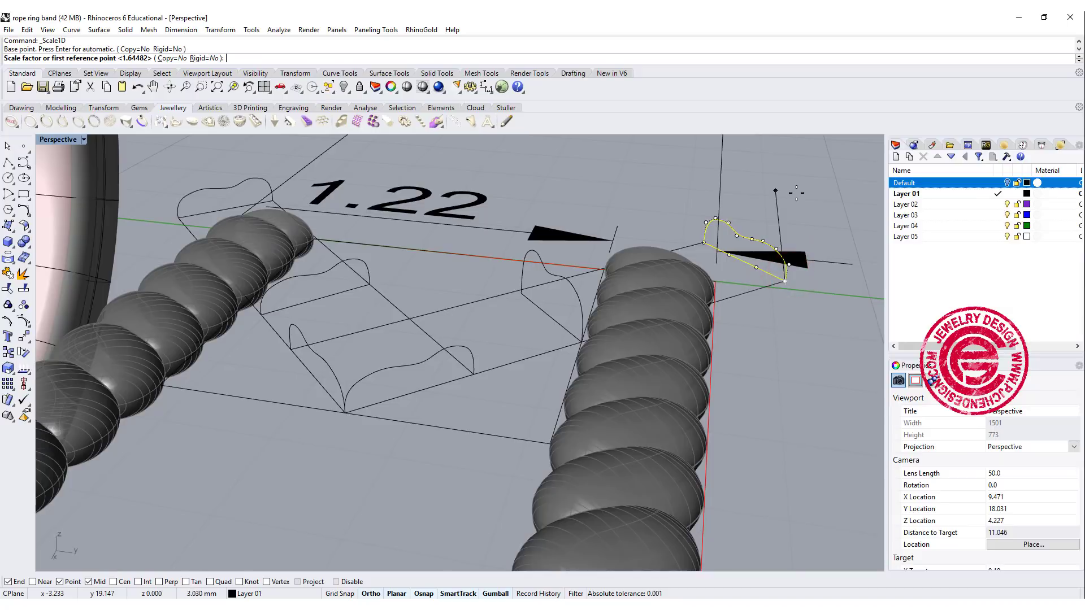
{"action": "right_click_drag", "start_coordinate": [797, 193], "coordinate": [735, 314]}
{"action": "left_click", "coordinate": [742, 294]}
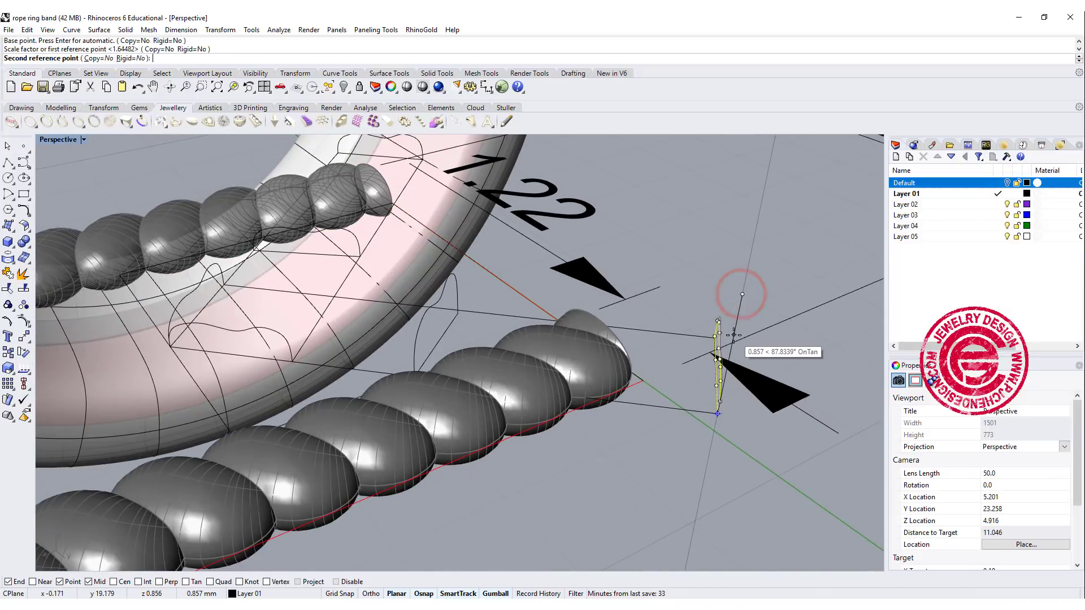
{"action": "left_click", "coordinate": [733, 336]}
{"action": "right_click_drag", "start_coordinate": [671, 323], "coordinate": [404, 261]}
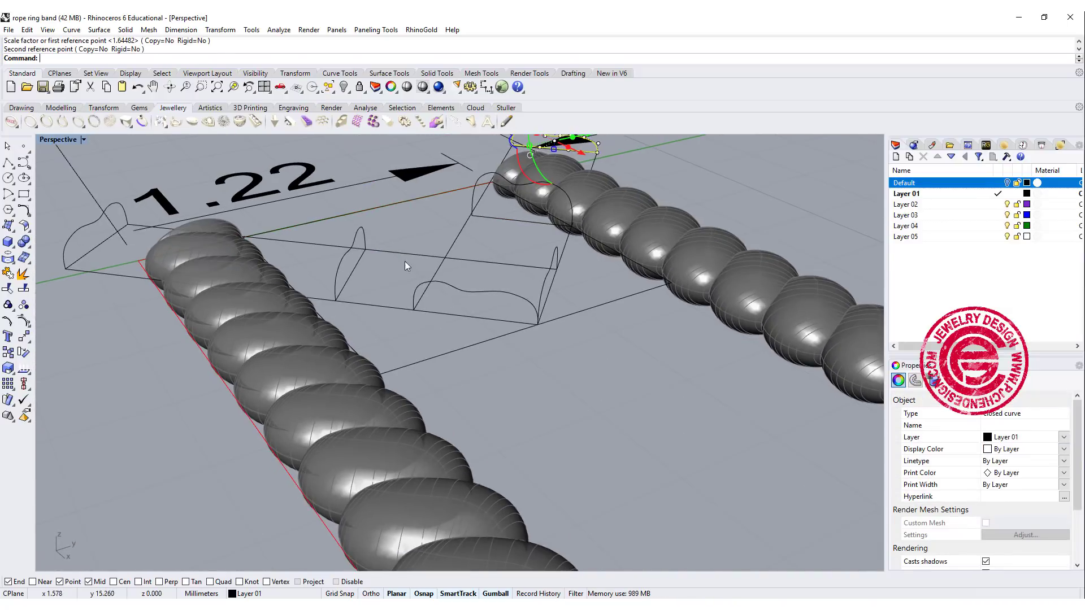
- Stretch the small profile curve upward from its lower end with Scale1D
{"action": "left_click", "coordinate": [336, 273]}
{"action": "scroll", "coordinate": [345, 310], "scroll_direction": "up", "scroll_amount": 2}
{"action": "key", "text": "Return"}
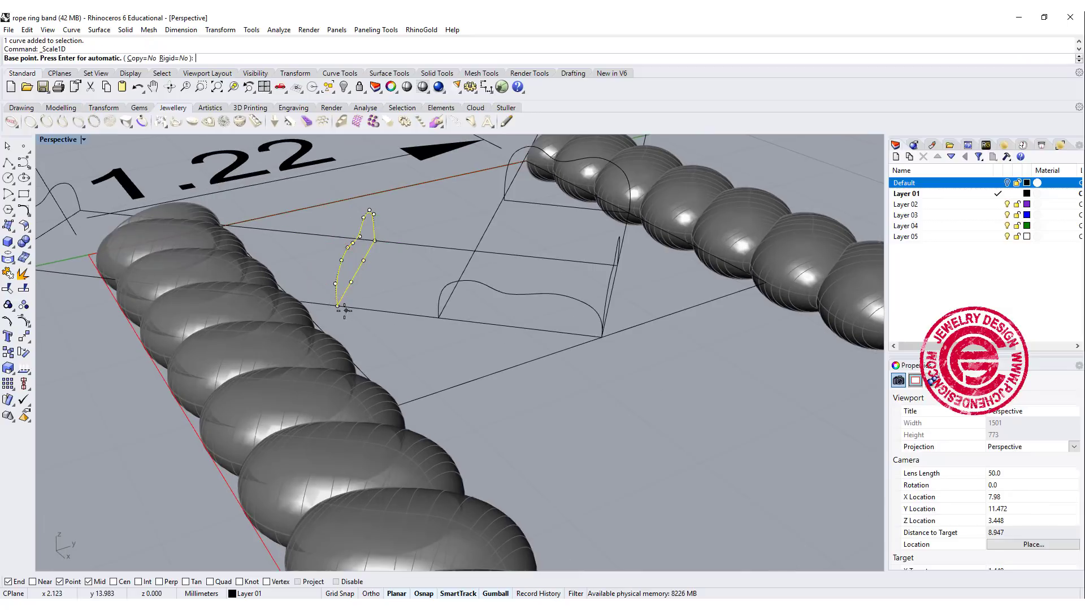
{"action": "left_click", "coordinate": [341, 309]}
{"action": "left_click", "coordinate": [329, 215]}
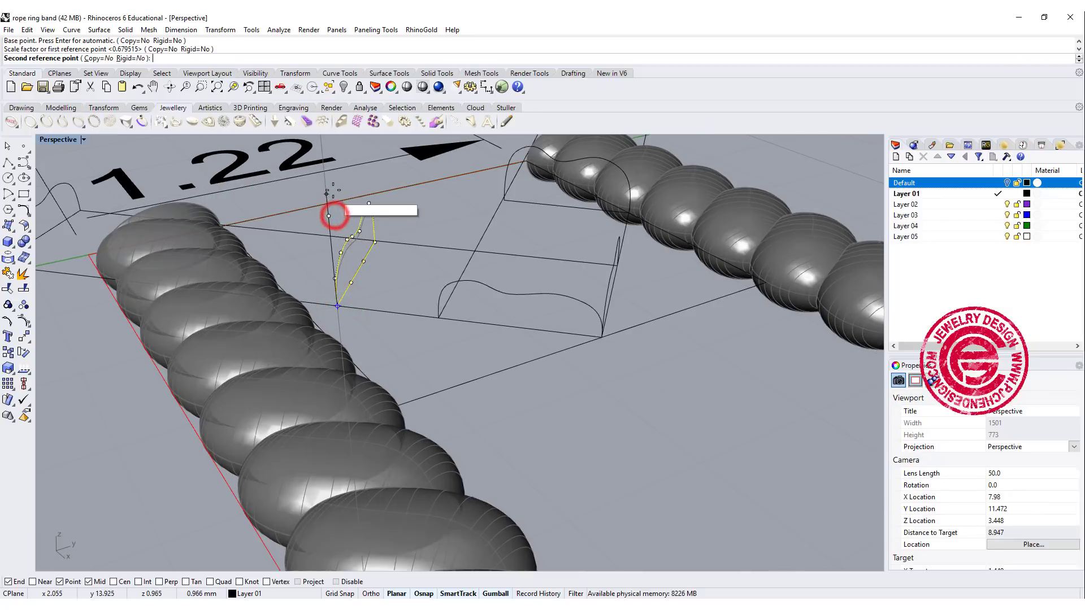
{"action": "left_click", "coordinate": [329, 173]}
{"action": "right_click_drag", "start_coordinate": [330, 172], "coordinate": [533, 361]}
{"action": "scroll", "coordinate": [561, 281], "scroll_direction": "down", "scroll_amount": 2}
{"action": "scroll", "coordinate": [541, 330], "scroll_direction": "down", "scroll_amount": 4}
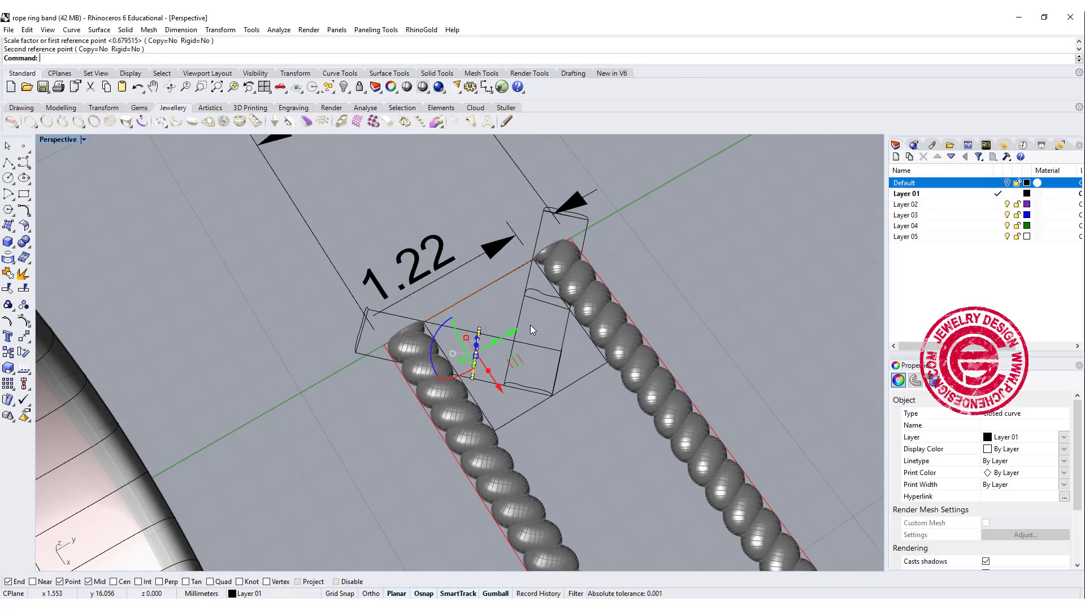
{"action": "scroll", "coordinate": [528, 344], "scroll_direction": "up", "scroll_amount": 2}
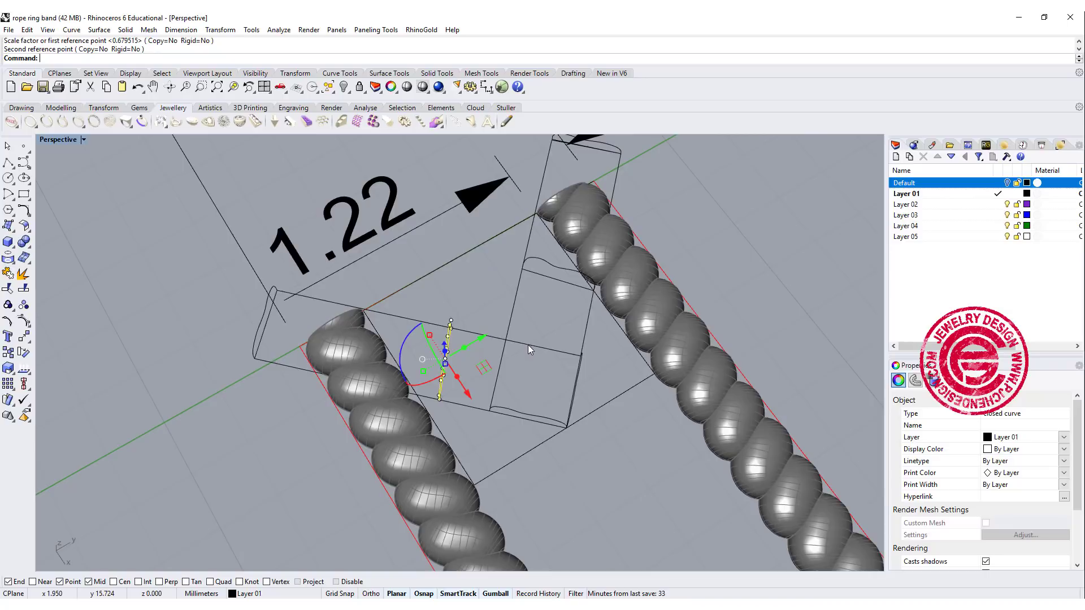
- Sweep the three wavy profile curves along both rails with Sweep 2 Rails to form the first chevron strip
{"action": "left_click", "coordinate": [715, 471]}
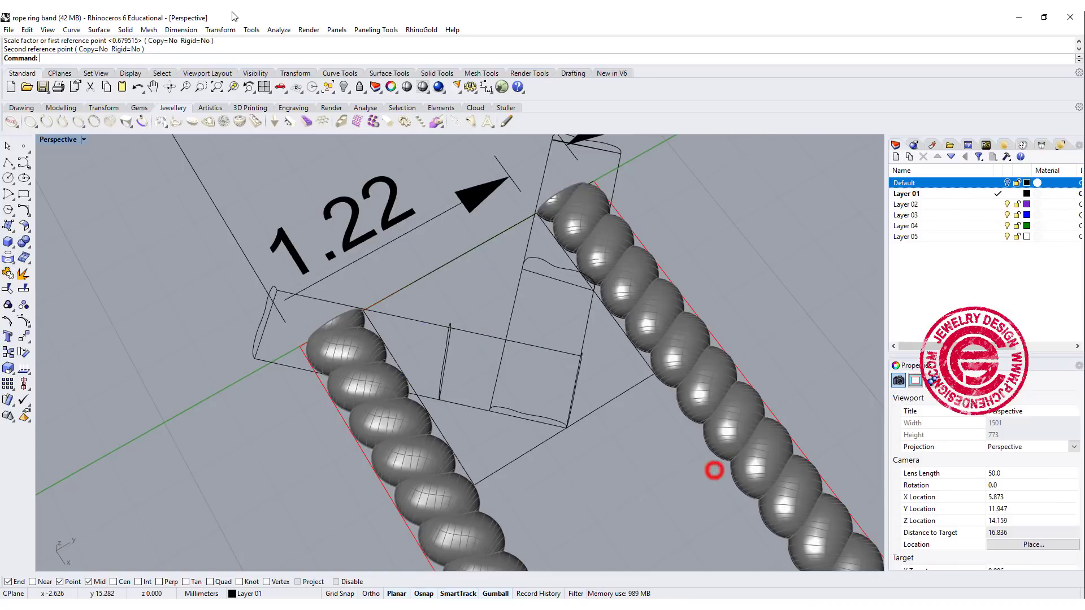
{"action": "left_click", "coordinate": [99, 30]}
{"action": "left_click", "coordinate": [131, 76]}
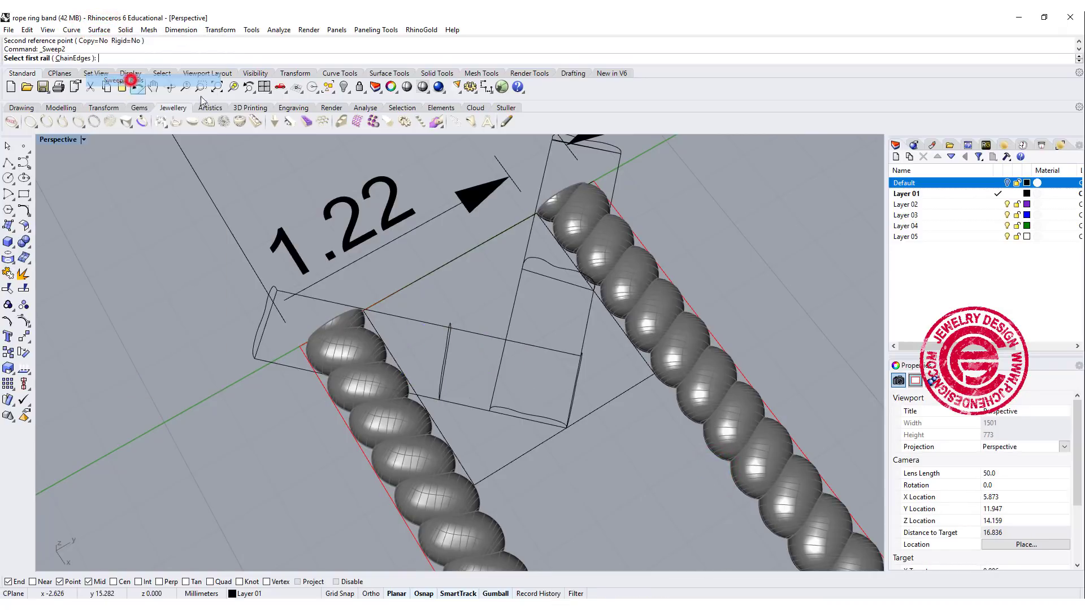
{"action": "left_click", "coordinate": [501, 369]}
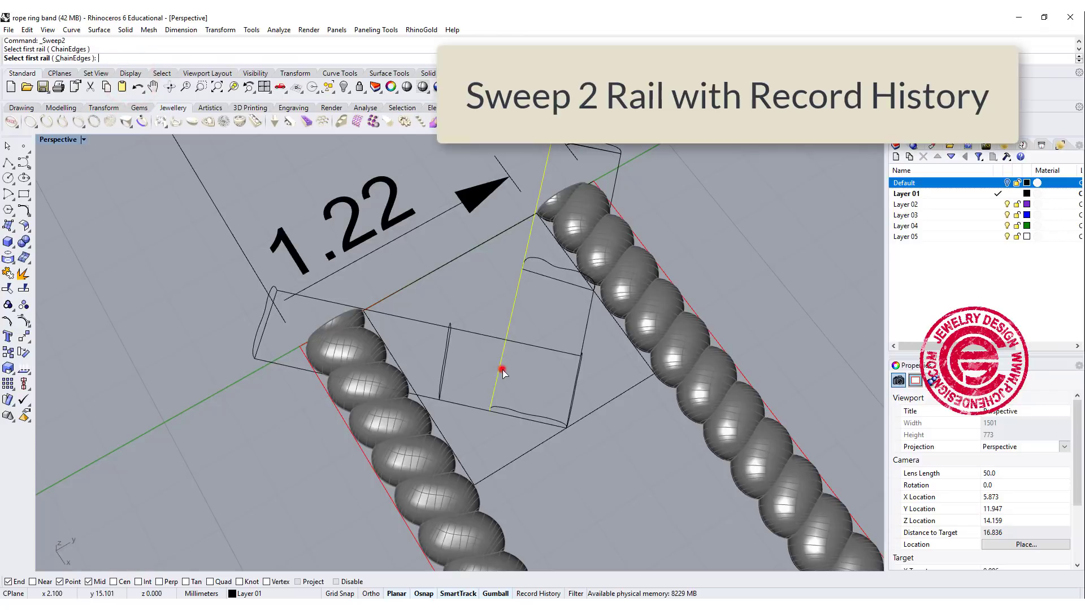
{"action": "left_click", "coordinate": [576, 377]}
{"action": "left_click", "coordinate": [602, 406]}
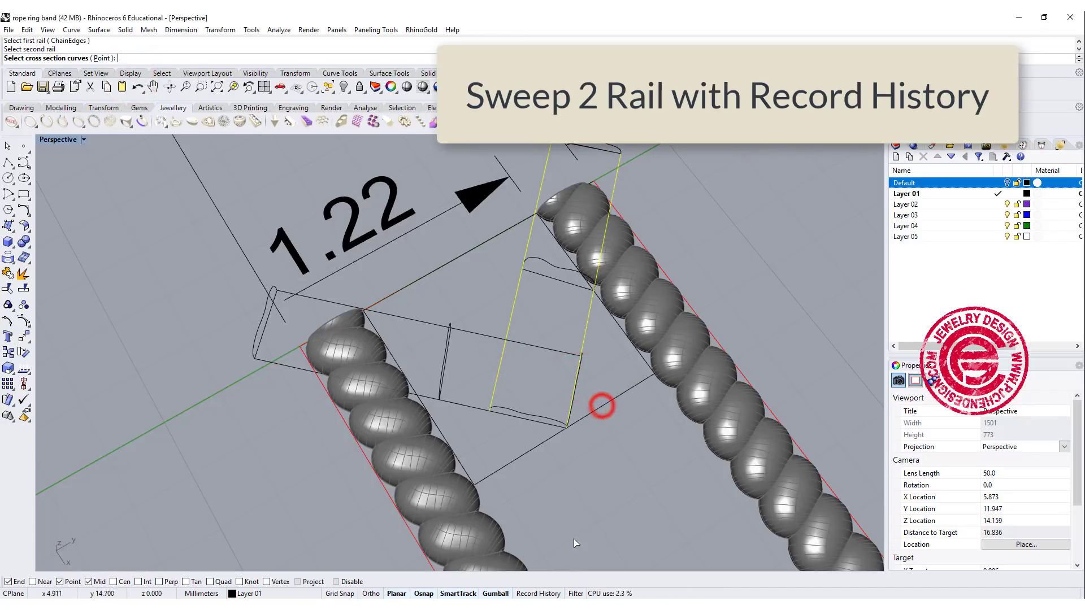
{"action": "left_click", "coordinate": [544, 419]}
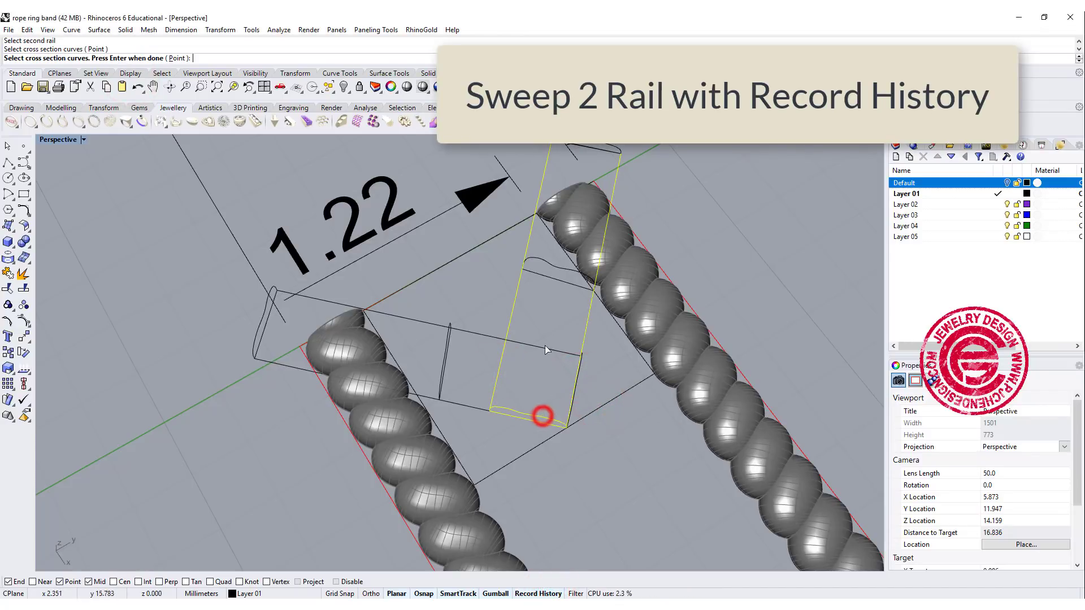
{"action": "left_click", "coordinate": [560, 268]}
{"action": "left_click", "coordinate": [603, 148]}
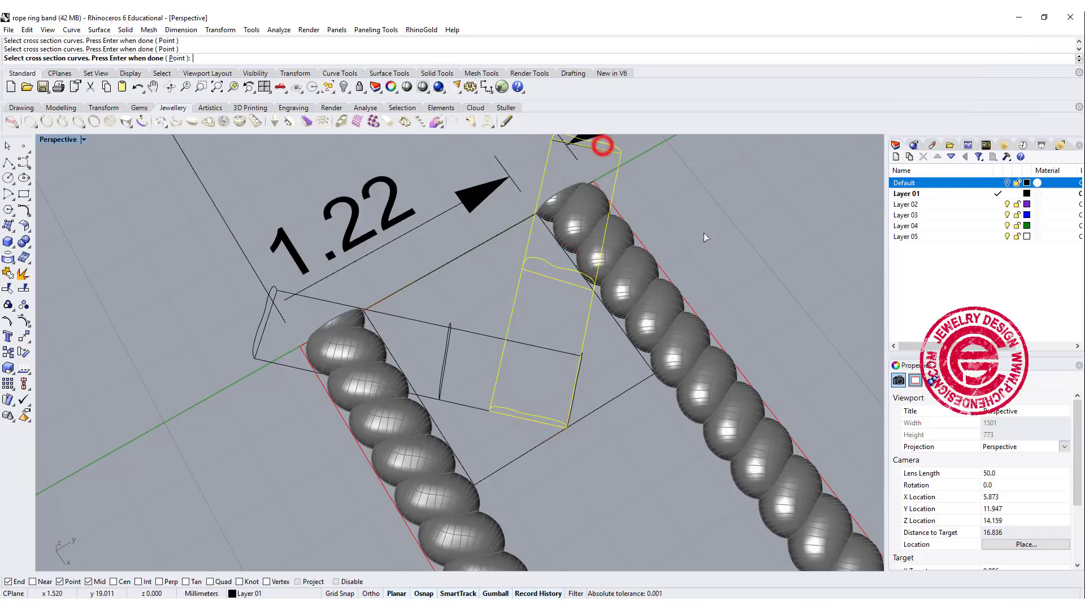
{"action": "key", "text": "Return"}
{"action": "key", "text": "Return"}
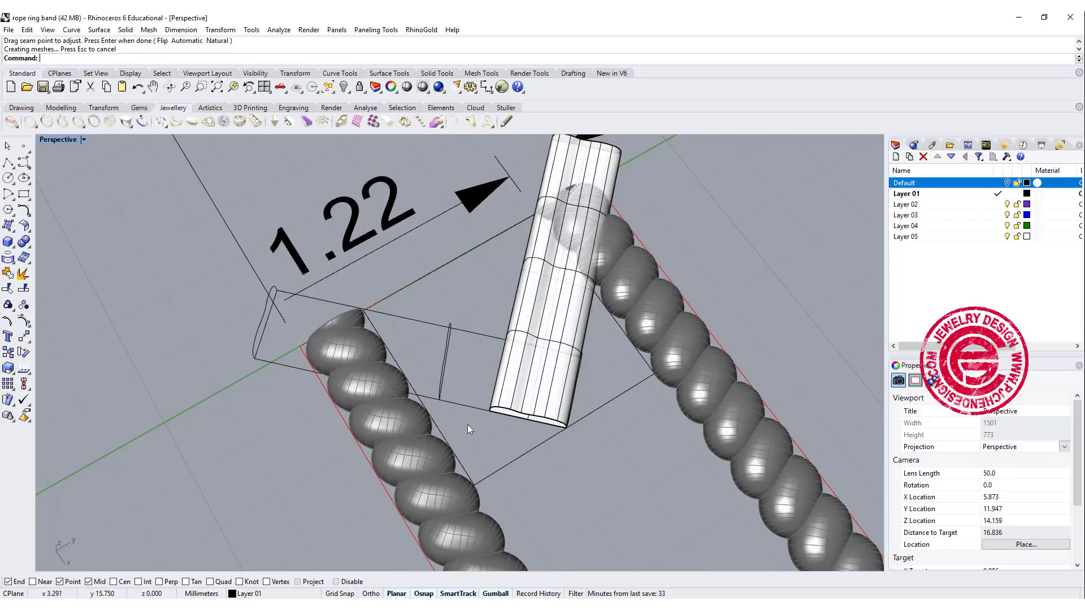
{"action": "right_click_drag", "start_coordinate": [466, 425], "coordinate": [521, 298]}
{"action": "scroll", "coordinate": [445, 234], "scroll_direction": "up", "scroll_amount": 5}
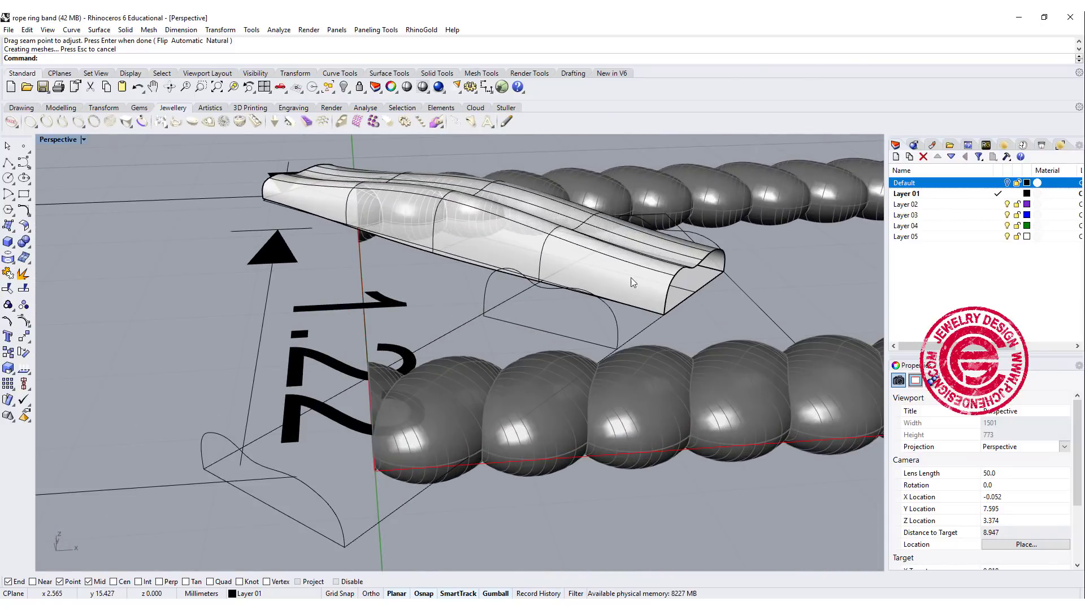
- Repeat Sweep2 on the other V arm using its two rails and the right, middle and left profiles
{"action": "right_click_drag", "start_coordinate": [493, 265], "coordinate": [541, 292]}
{"action": "right_click", "coordinate": [481, 352]}
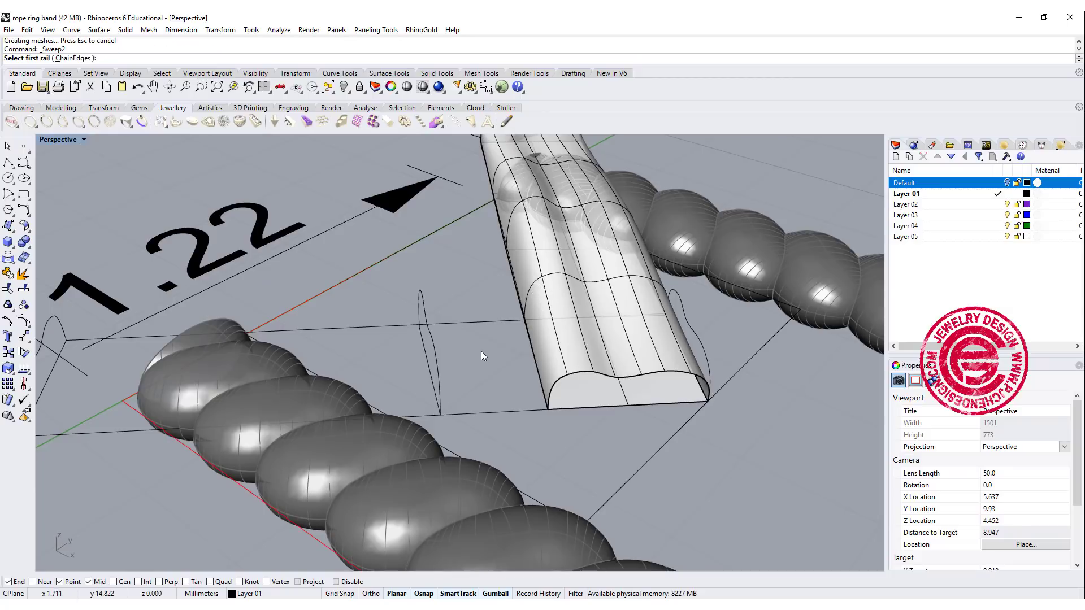
{"action": "left_click", "coordinate": [490, 409]}
{"action": "left_click", "coordinate": [503, 321]}
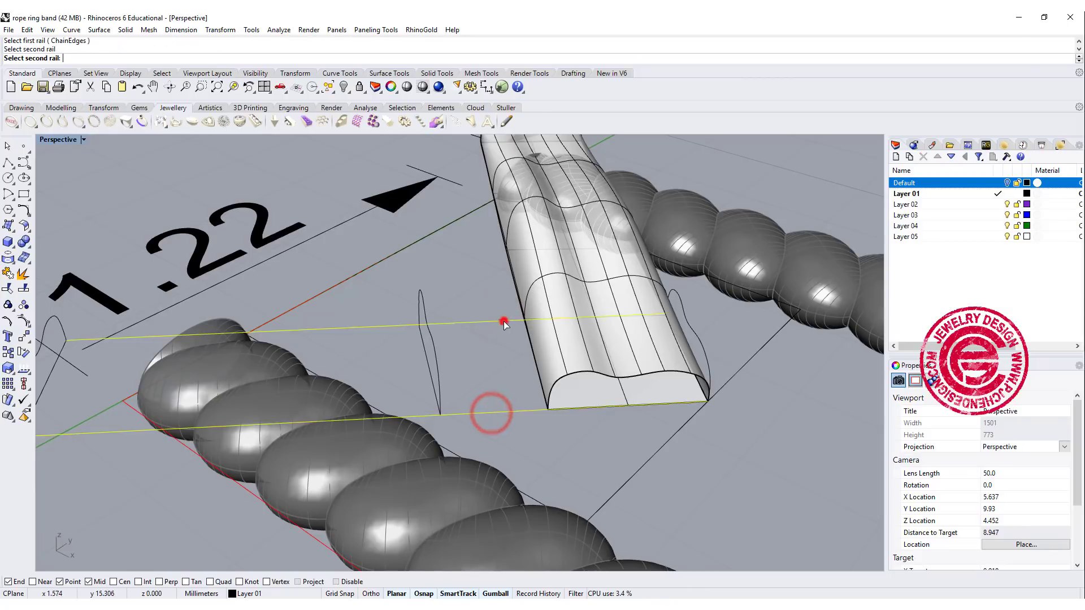
{"action": "left_click", "coordinate": [704, 345]}
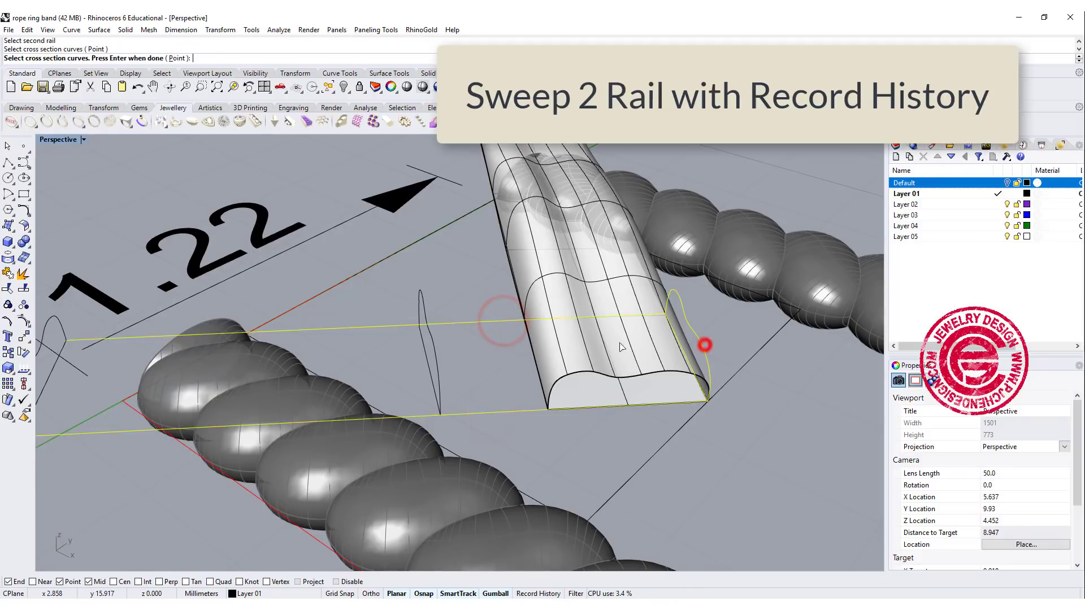
{"action": "left_click", "coordinate": [443, 362]}
{"action": "right_click_drag", "start_coordinate": [498, 357], "coordinate": [542, 336], "text": "shift"}
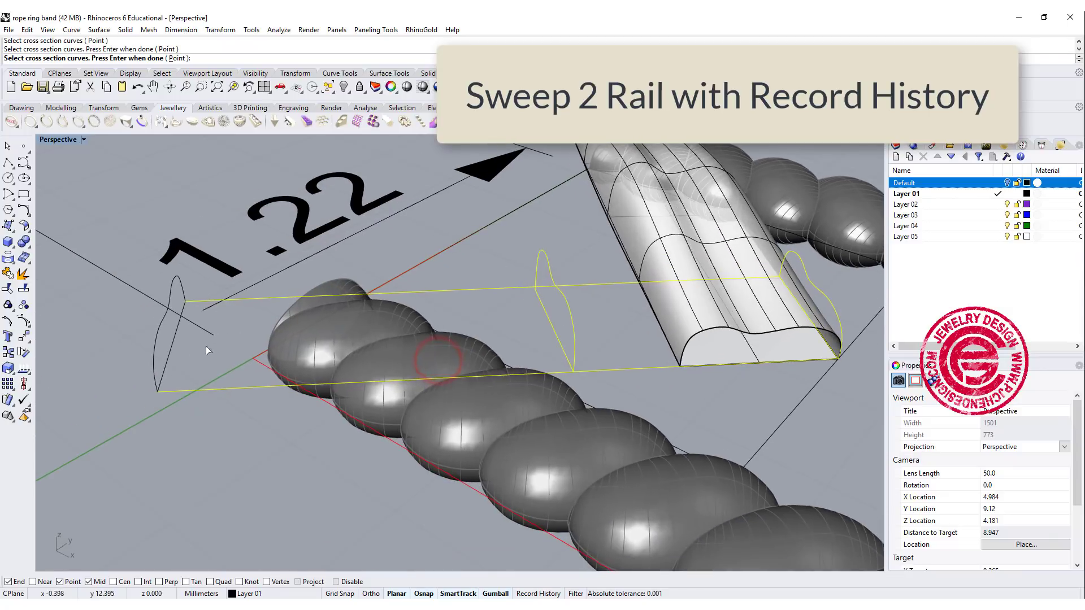
{"action": "left_click", "coordinate": [150, 347]}
{"action": "left_click", "coordinate": [150, 357]}
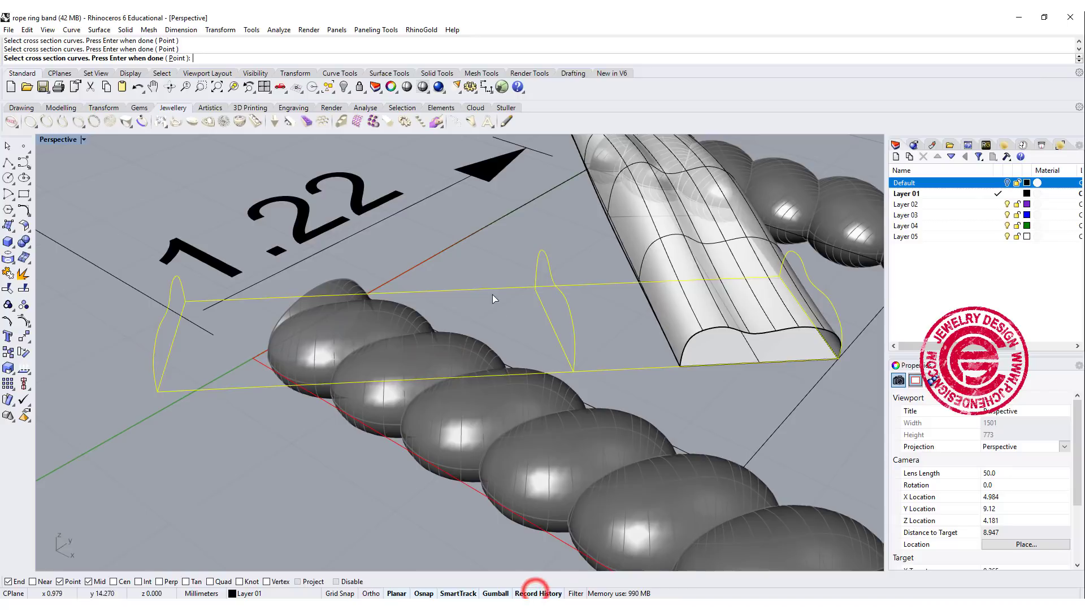
{"action": "key", "text": "Return"}
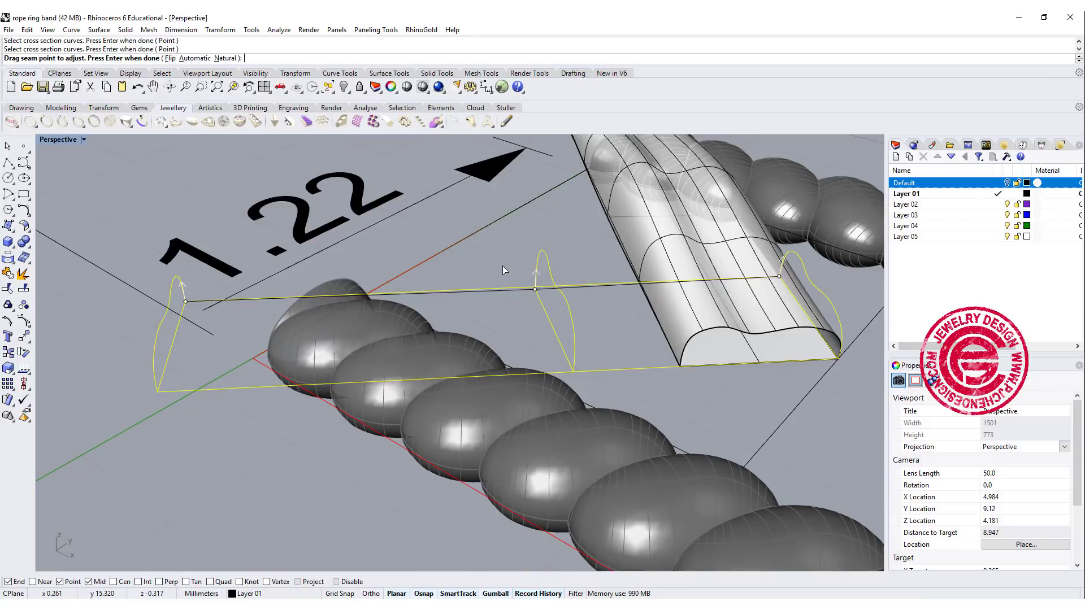
{"action": "key", "text": "Return"}
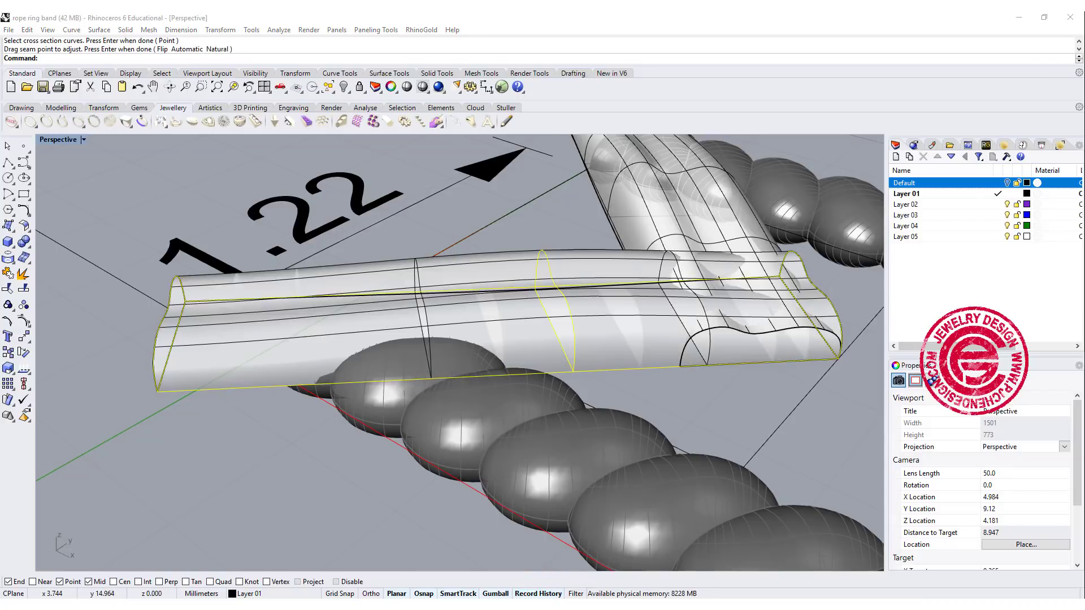
- Move the closed seam curve at the strip's end from its midpoint to the V corner's midpoint
{"action": "right_click_drag", "start_coordinate": [727, 398], "coordinate": [703, 418]}
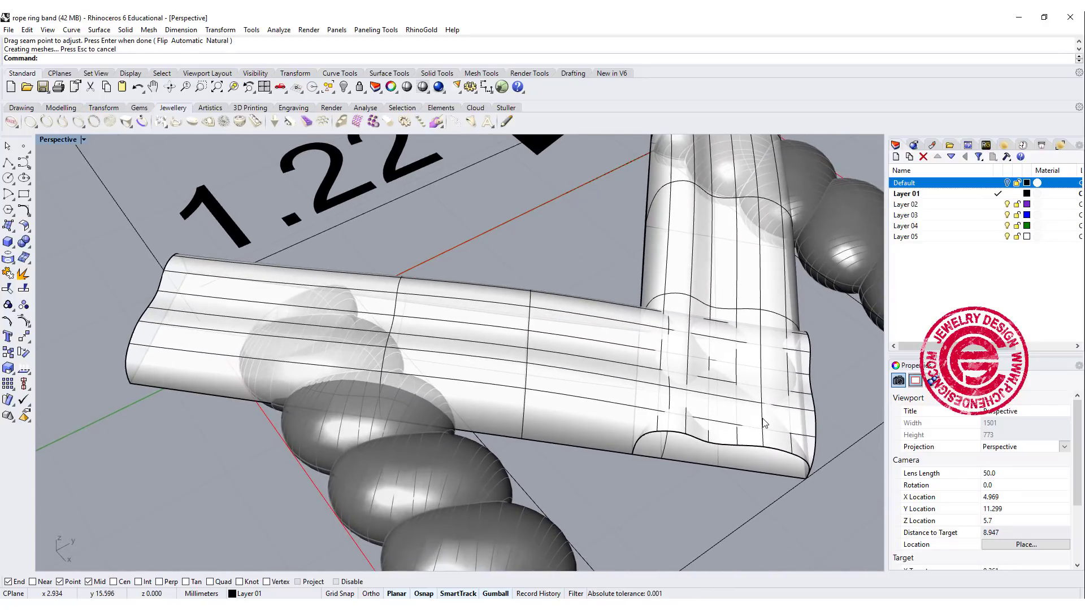
{"action": "scroll", "coordinate": [764, 423], "scroll_direction": "up", "scroll_amount": 3}
{"action": "scroll", "coordinate": [776, 384], "scroll_direction": "down", "scroll_amount": 3}
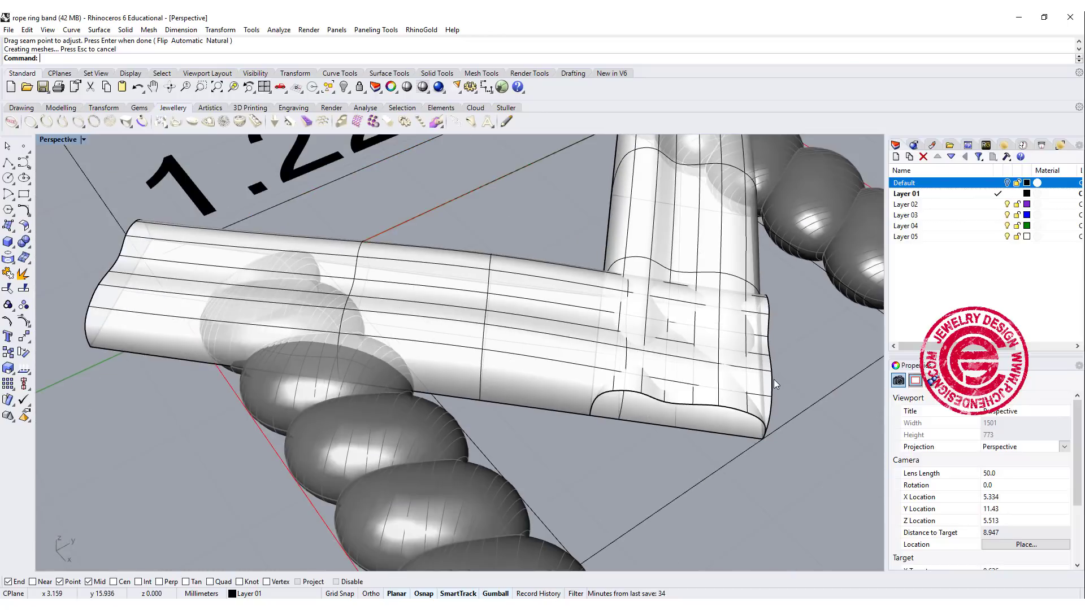
{"action": "left_click", "coordinate": [774, 385]}
{"action": "left_click", "coordinate": [799, 407]}
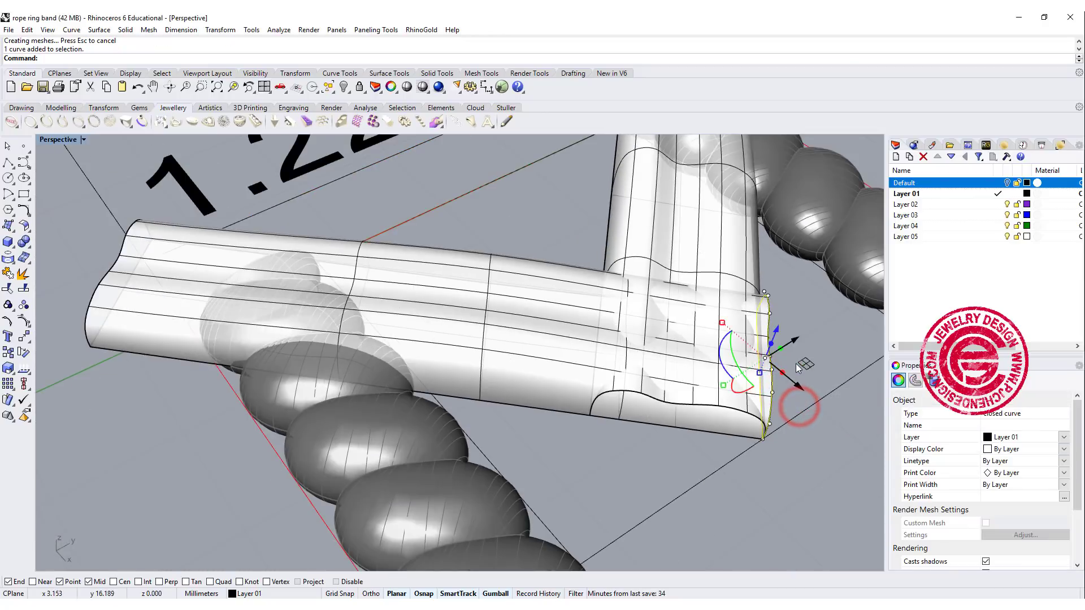
{"action": "double_click", "coordinate": [66, 141]}
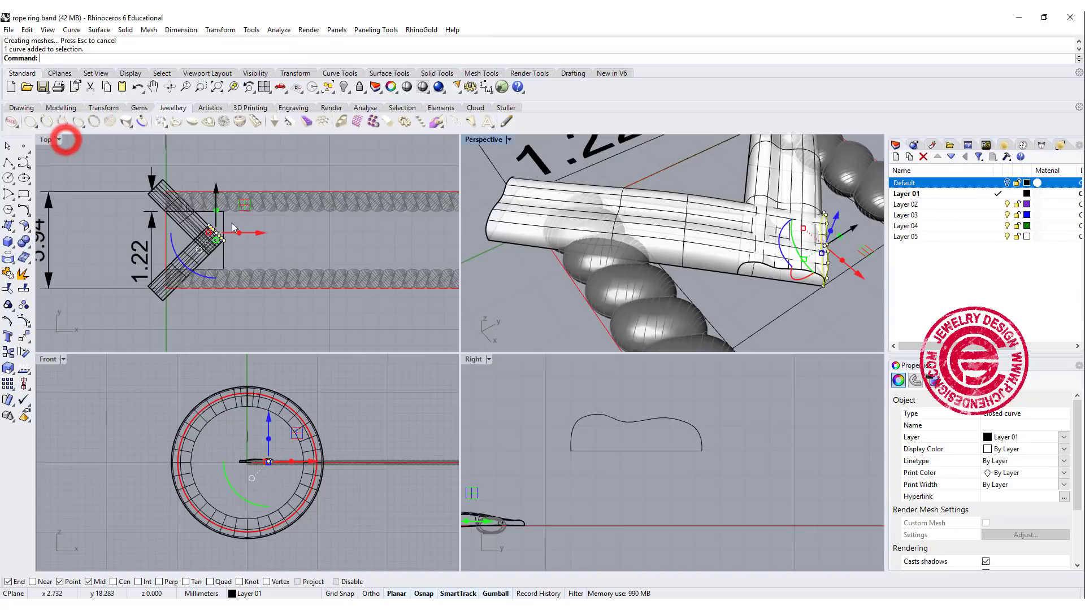
{"action": "scroll", "coordinate": [180, 265], "scroll_direction": "up", "scroll_amount": 3}
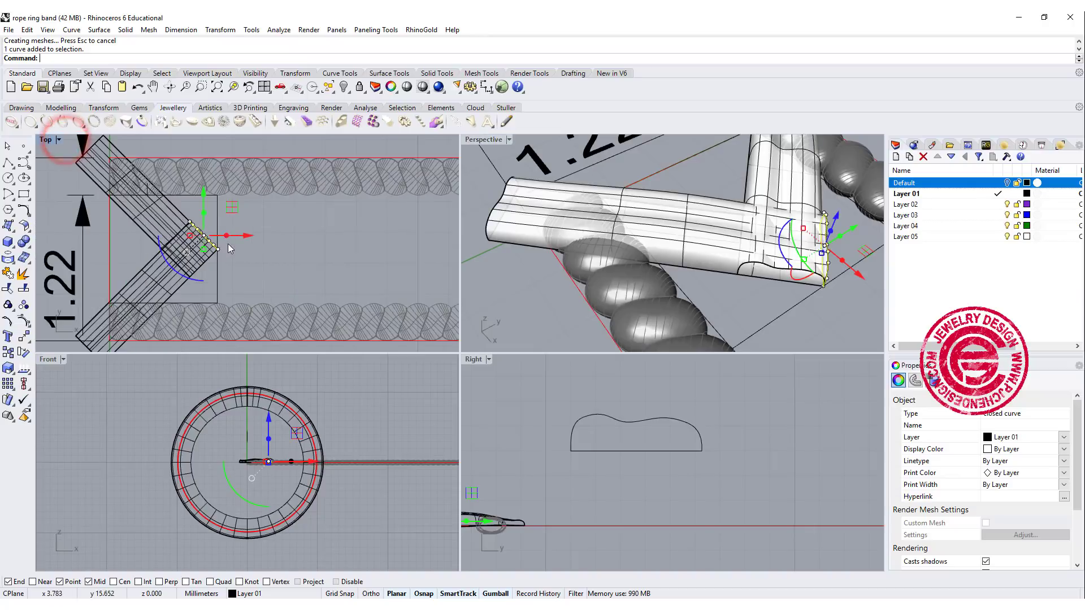
{"action": "left_click", "coordinate": [24, 337]}
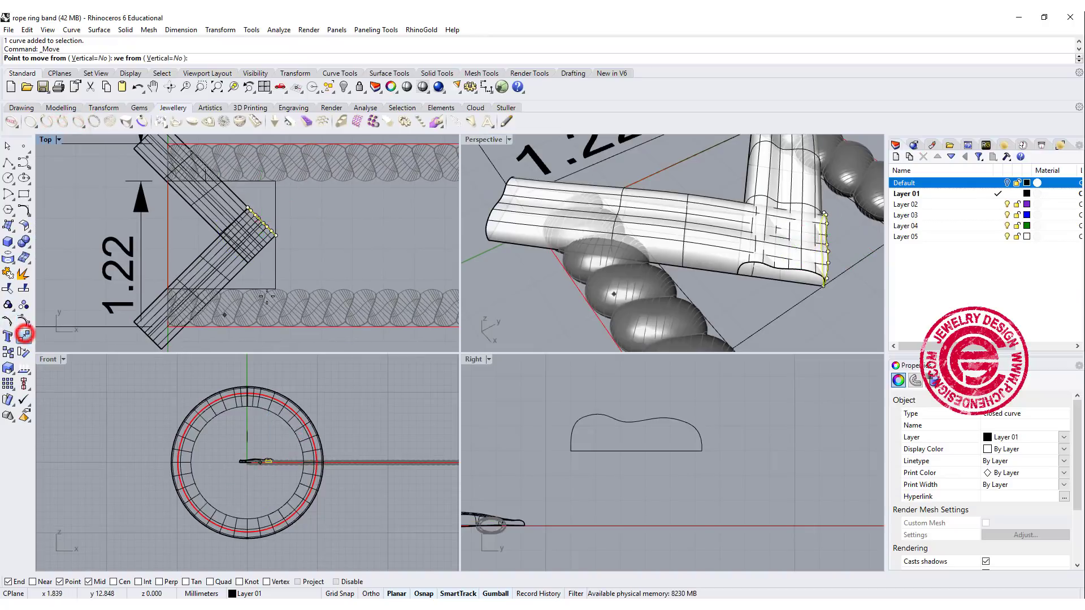
{"action": "left_click", "coordinate": [268, 248]}
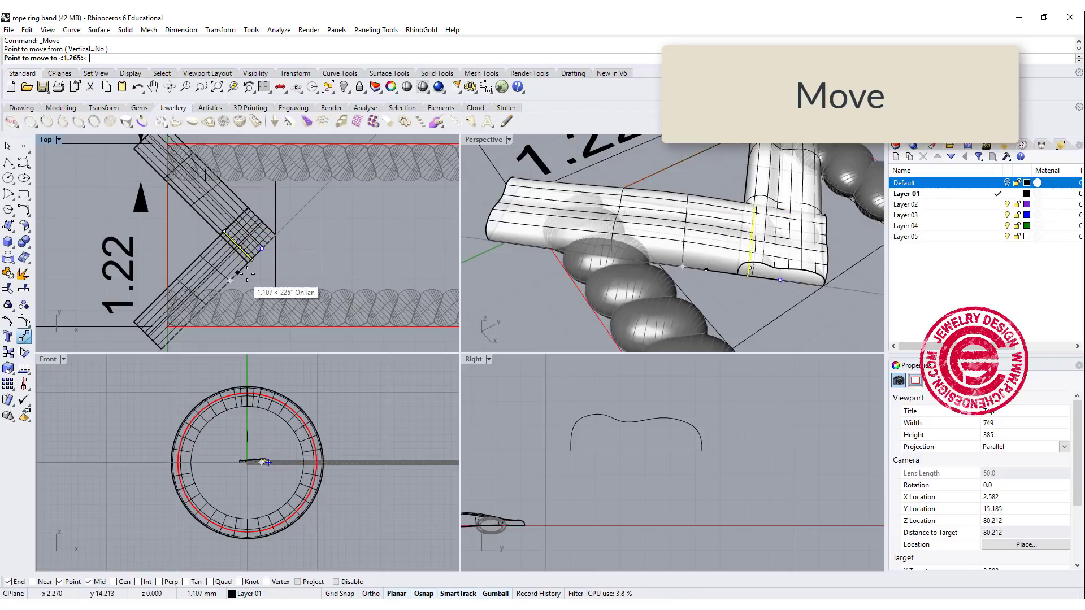
{"action": "left_click", "coordinate": [249, 274]}
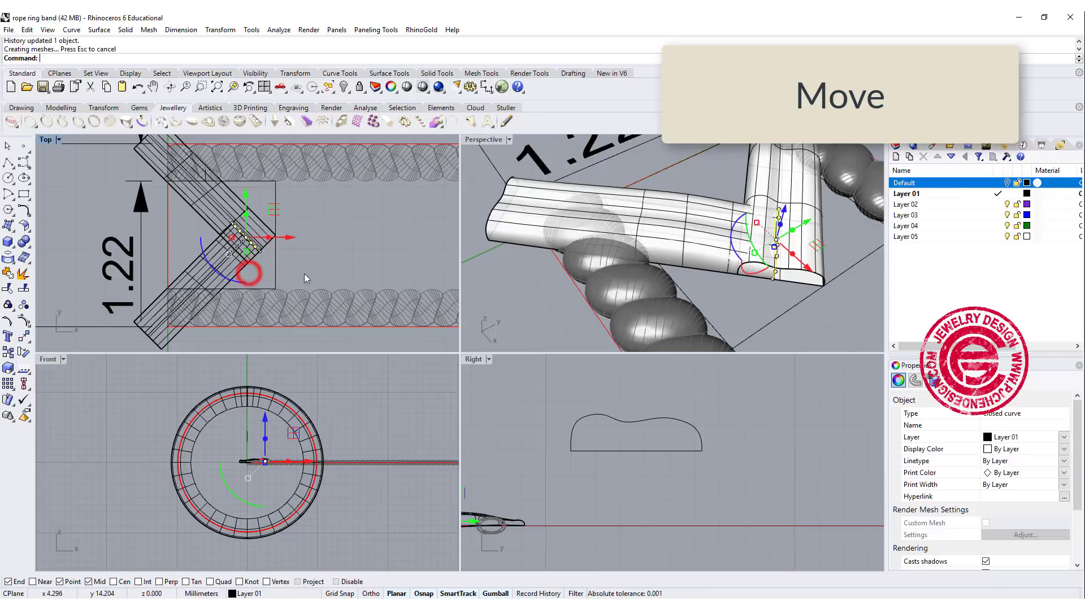
- Move a curve on the upper strip slightly down and right in the Top view
{"action": "scroll", "coordinate": [244, 260], "scroll_direction": "up", "scroll_amount": 7}
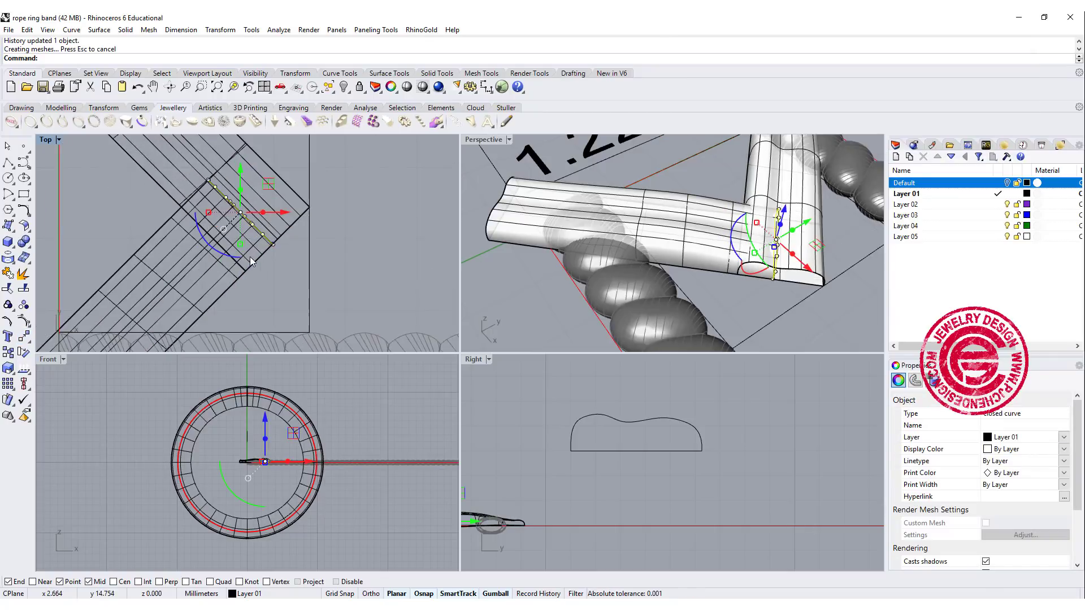
{"action": "right_click_drag", "start_coordinate": [273, 275], "coordinate": [314, 236]}
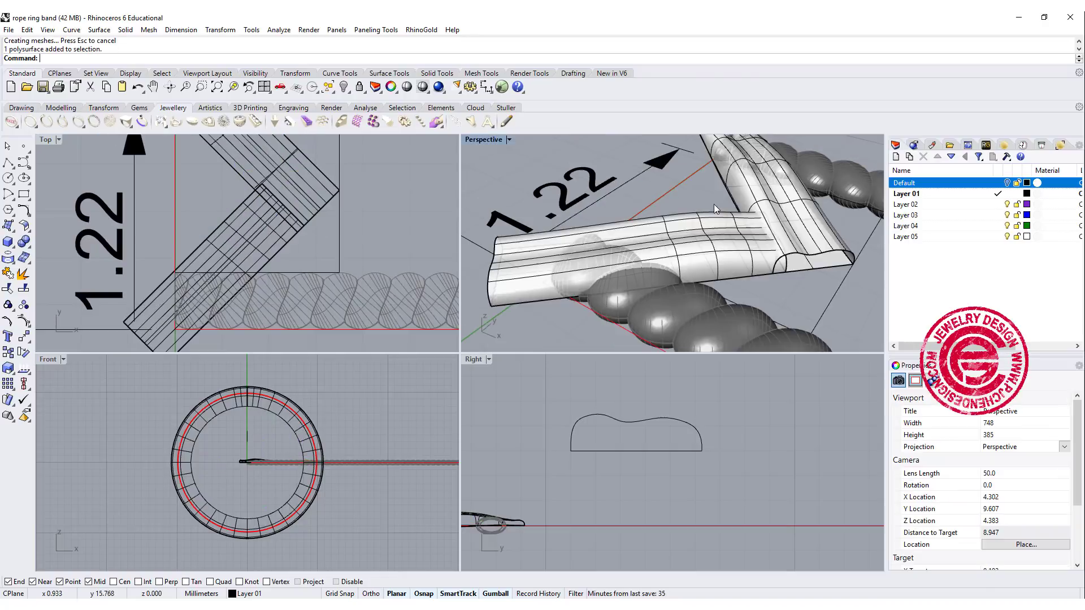
{"action": "right_click_drag", "start_coordinate": [714, 205], "coordinate": [797, 221]}
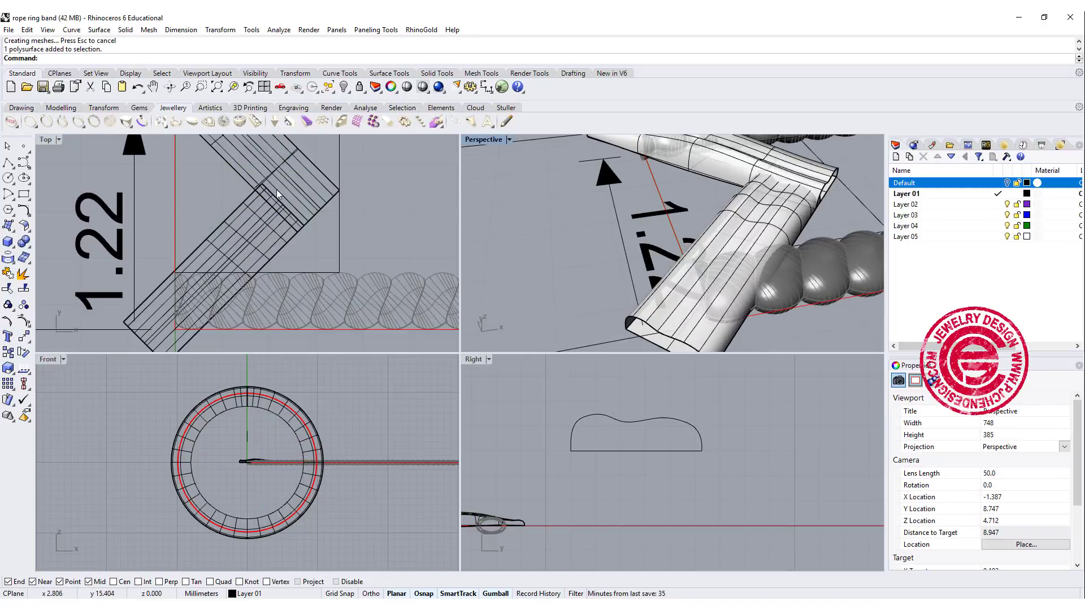
{"action": "right_click_drag", "start_coordinate": [270, 226], "coordinate": [285, 279]}
{"action": "left_click", "coordinate": [246, 187]}
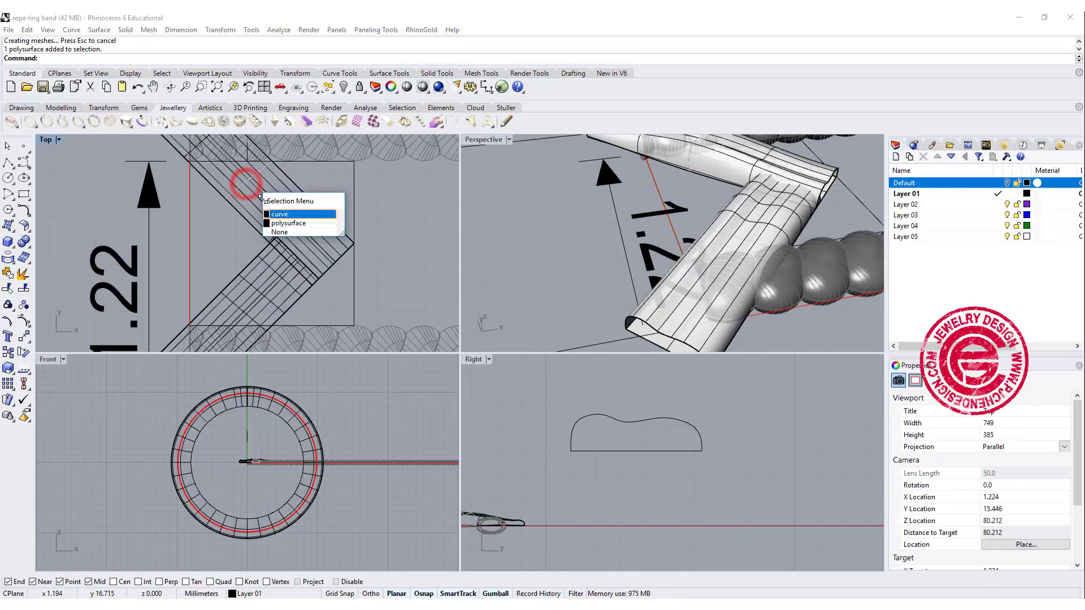
{"action": "left_click", "coordinate": [270, 211]}
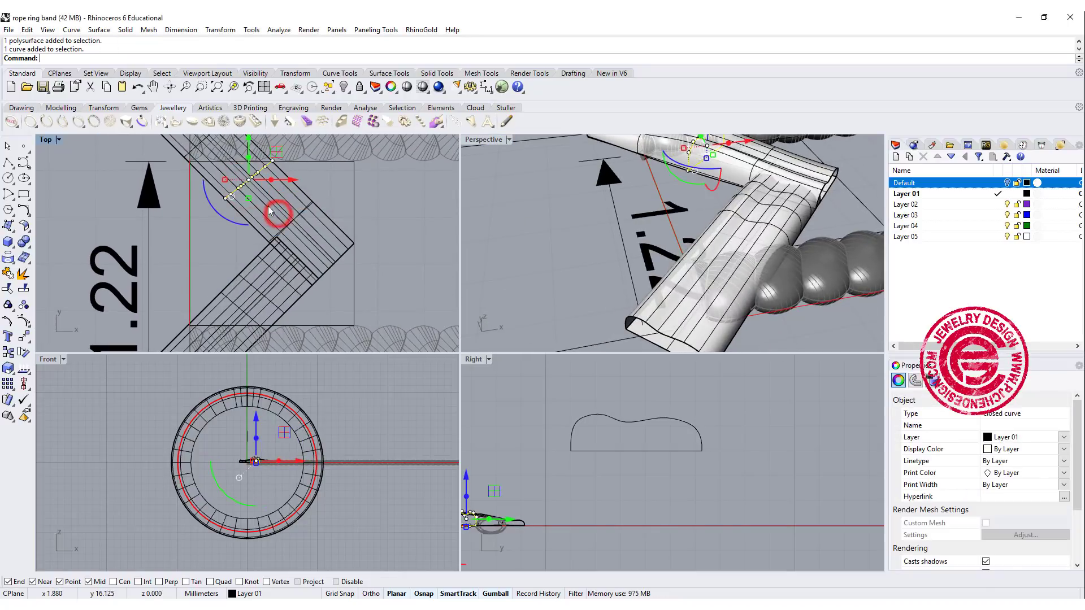
{"action": "left_click", "coordinate": [24, 337]}
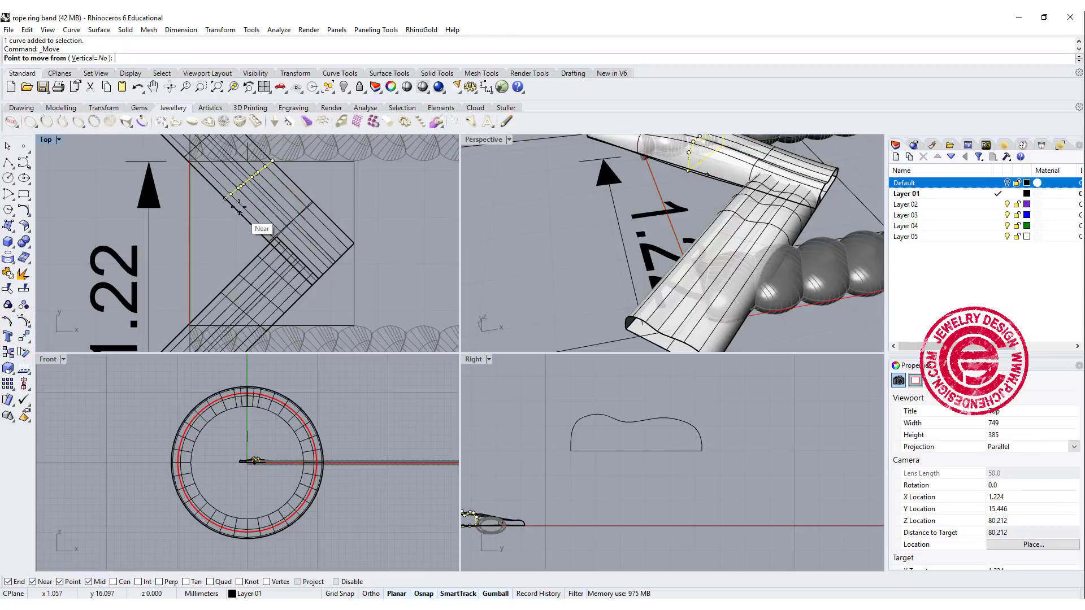
{"action": "left_click", "coordinate": [238, 208]}
{"action": "left_click", "coordinate": [251, 223]}
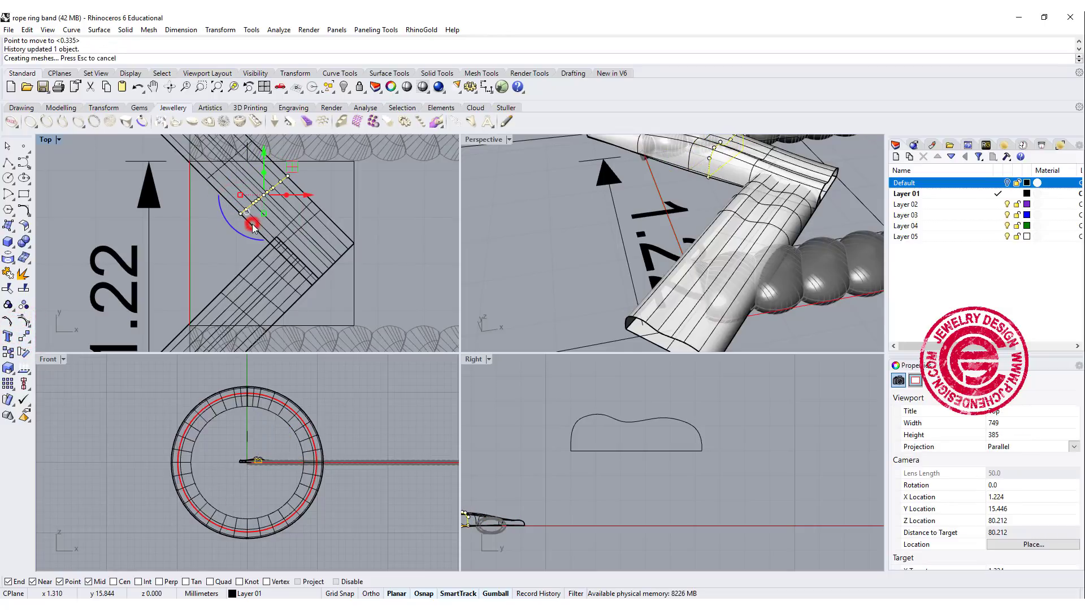
{"action": "right_click_drag", "start_coordinate": [721, 189], "coordinate": [672, 315]}
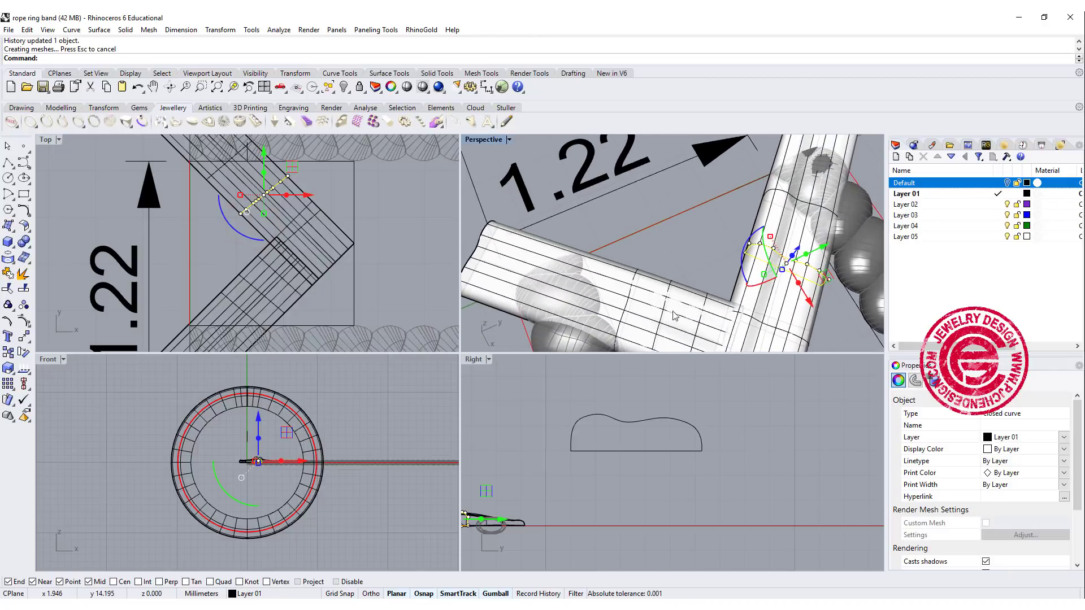
{"action": "left_click", "coordinate": [346, 277]}
- Select another closed profile curve on the band, inspect it in Perspective, then deselect it
{"action": "scroll", "coordinate": [339, 297], "scroll_direction": "down", "scroll_amount": 3}
{"action": "right_click_drag", "start_coordinate": [687, 308], "coordinate": [618, 268]}
{"action": "left_click", "coordinate": [599, 225]}
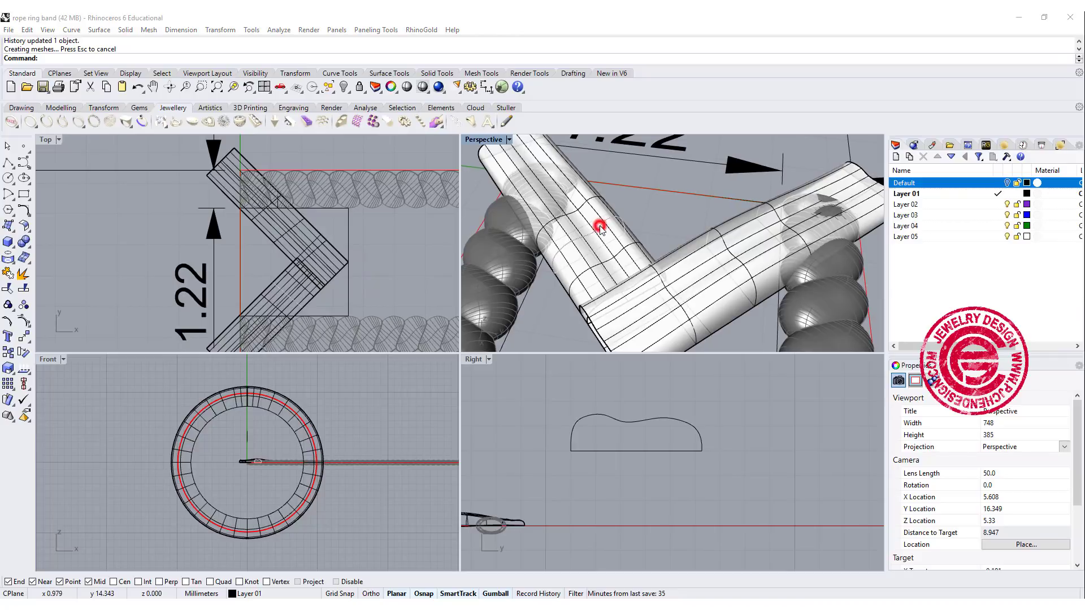
{"action": "left_click", "coordinate": [626, 257]}
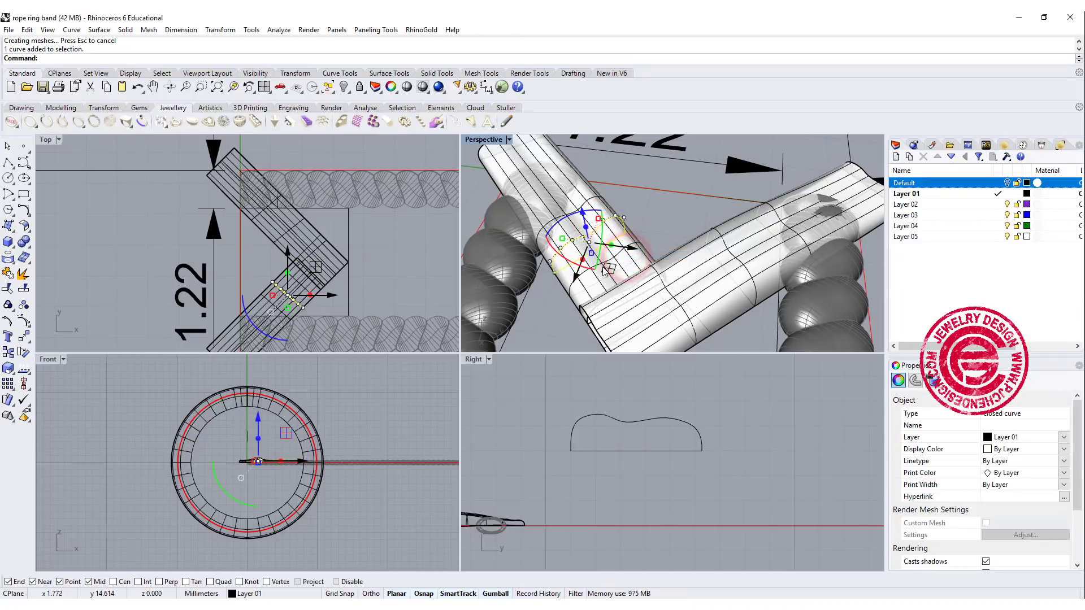
{"action": "right_click_drag", "start_coordinate": [551, 290], "coordinate": [655, 314]}
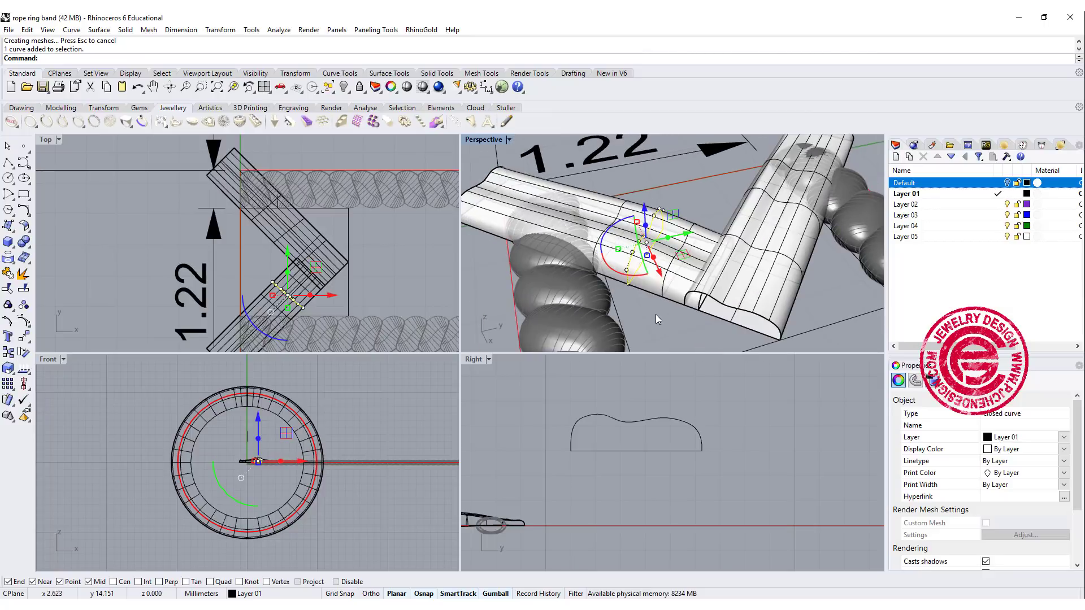
{"action": "scroll", "coordinate": [368, 289], "scroll_direction": "up", "scroll_amount": 2}
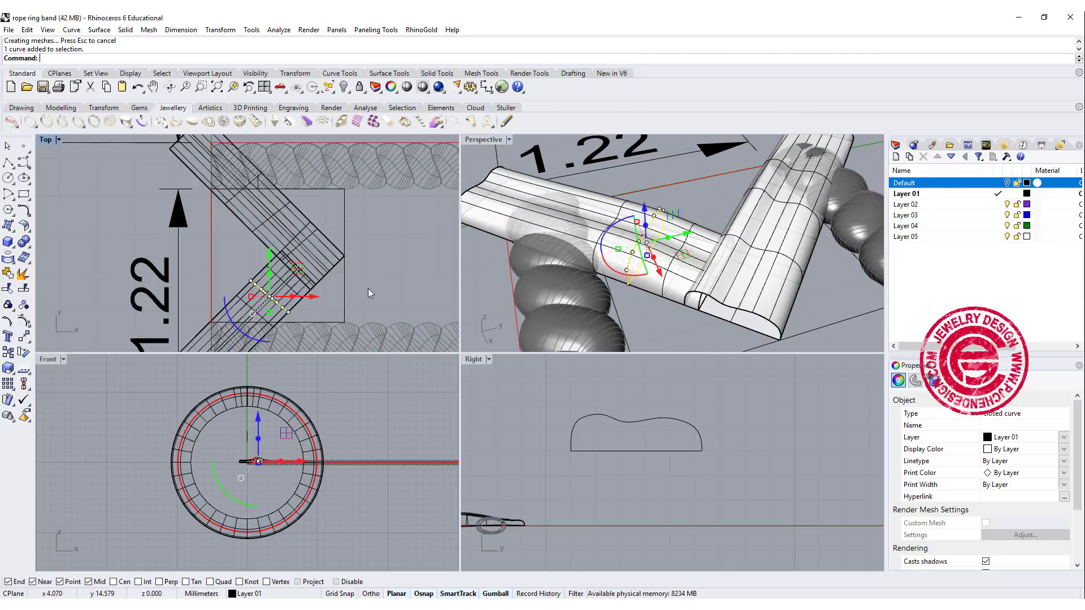
{"action": "left_click", "coordinate": [368, 289]}
{"action": "scroll", "coordinate": [655, 367], "scroll_direction": "up", "scroll_amount": 4}
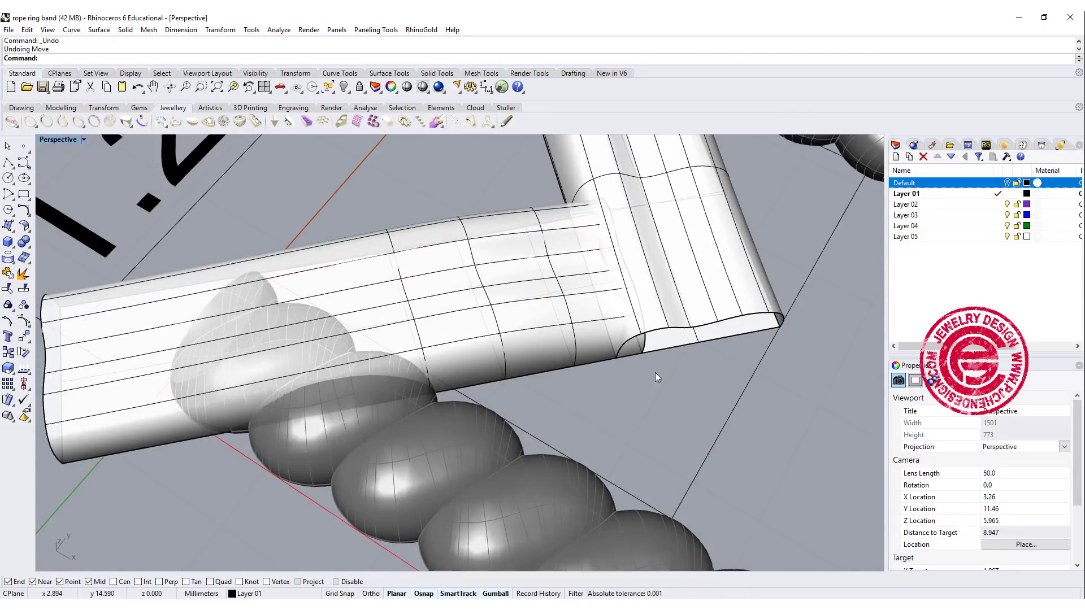
- Slide the lower and upper strip pieces together along the band so they overlap the V
{"action": "scroll", "coordinate": [656, 367], "scroll_direction": "down", "scroll_amount": 4}
{"action": "right_click_drag", "start_coordinate": [656, 366], "coordinate": [267, 248]}
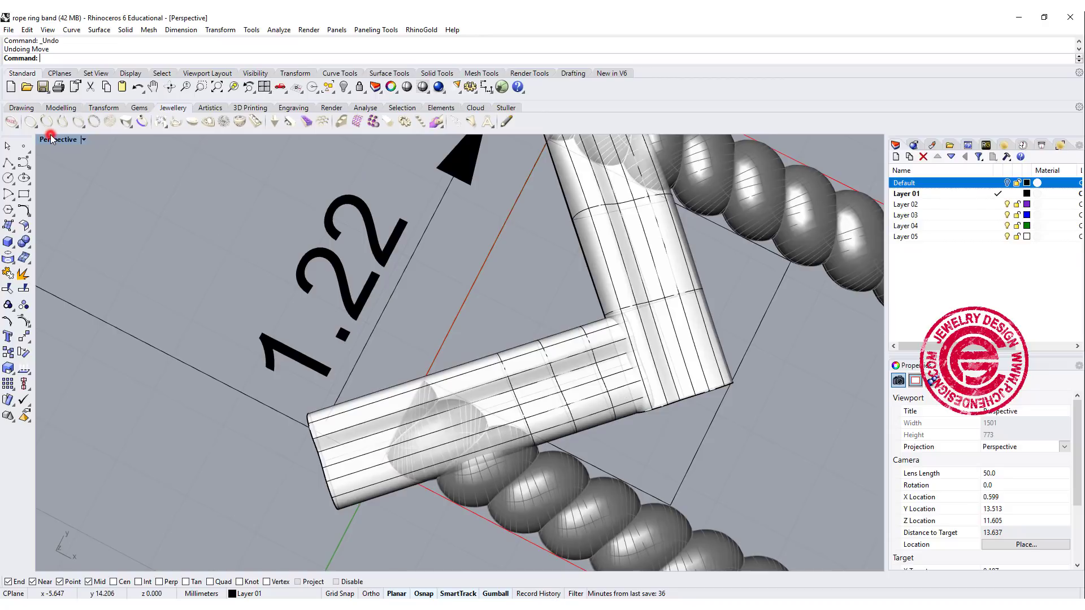
{"action": "double_click", "coordinate": [51, 139]}
{"action": "scroll", "coordinate": [216, 216], "scroll_direction": "up", "scroll_amount": 3}
{"action": "left_click", "coordinate": [257, 262]}
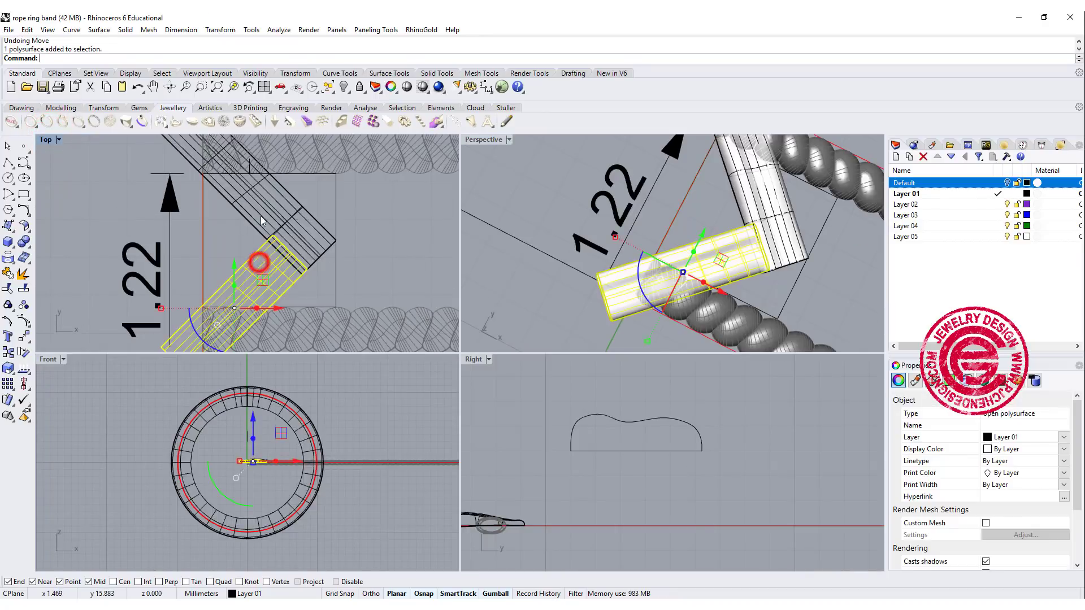
{"action": "left_click", "coordinate": [263, 211], "text": "shift"}
{"action": "scroll", "coordinate": [278, 226], "scroll_direction": "down", "scroll_amount": 2}
{"action": "right_click_drag", "start_coordinate": [278, 226], "coordinate": [213, 226]}
{"action": "left_click_drag", "start_coordinate": [233, 240], "coordinate": [291, 246]}
{"action": "left_click", "coordinate": [346, 252]}
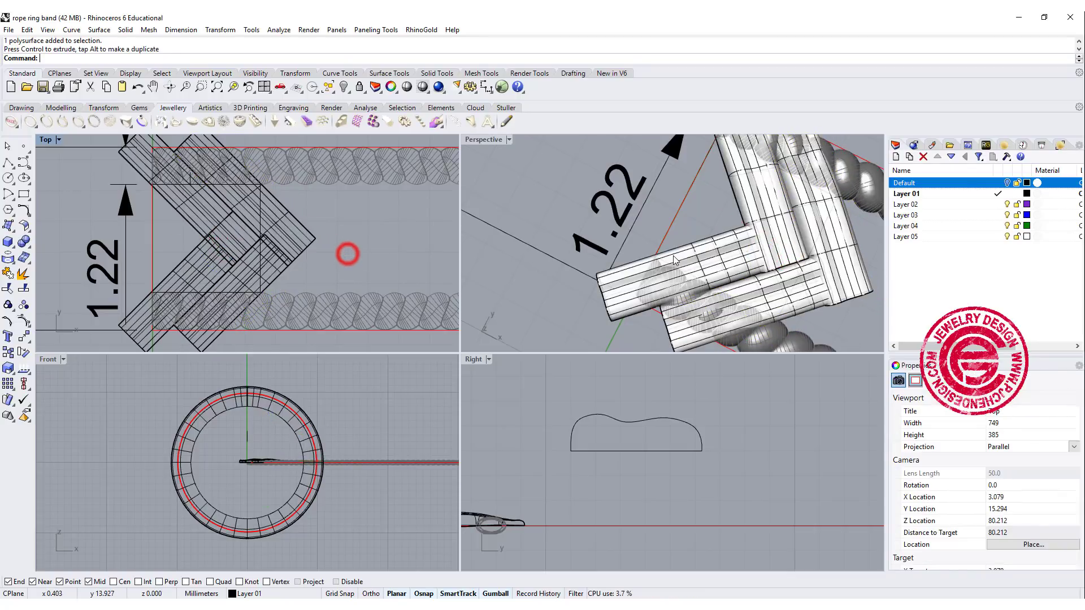
- Slide the profile curve where the strips cross along the strip in the Top view
{"action": "right_click_drag", "start_coordinate": [766, 237], "coordinate": [649, 221]}
{"action": "scroll", "coordinate": [650, 221], "scroll_direction": "up", "scroll_amount": 10}
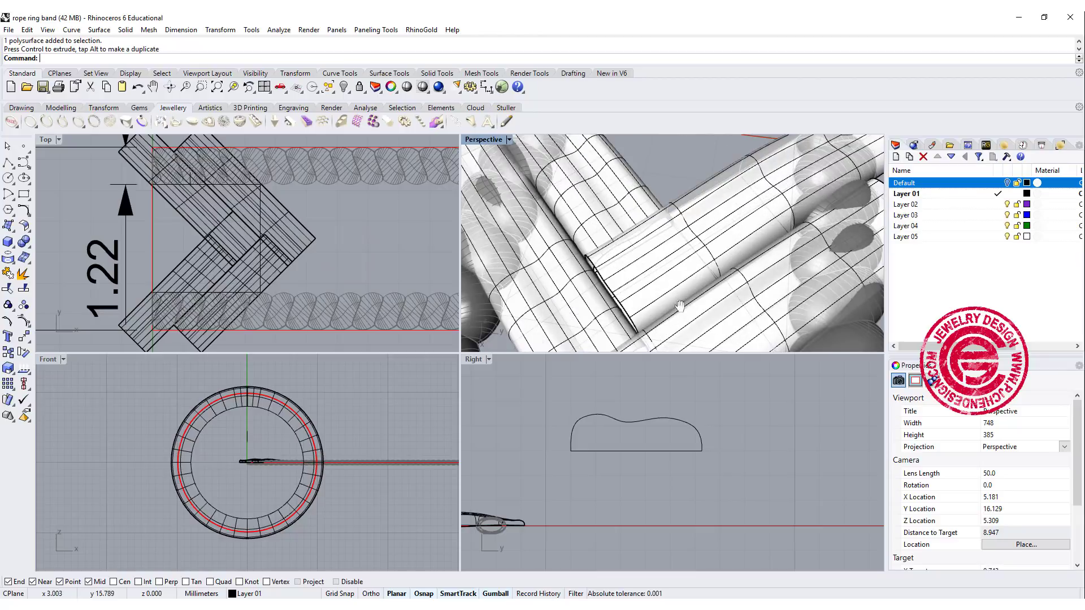
{"action": "right_click_drag", "start_coordinate": [621, 261], "coordinate": [624, 255]}
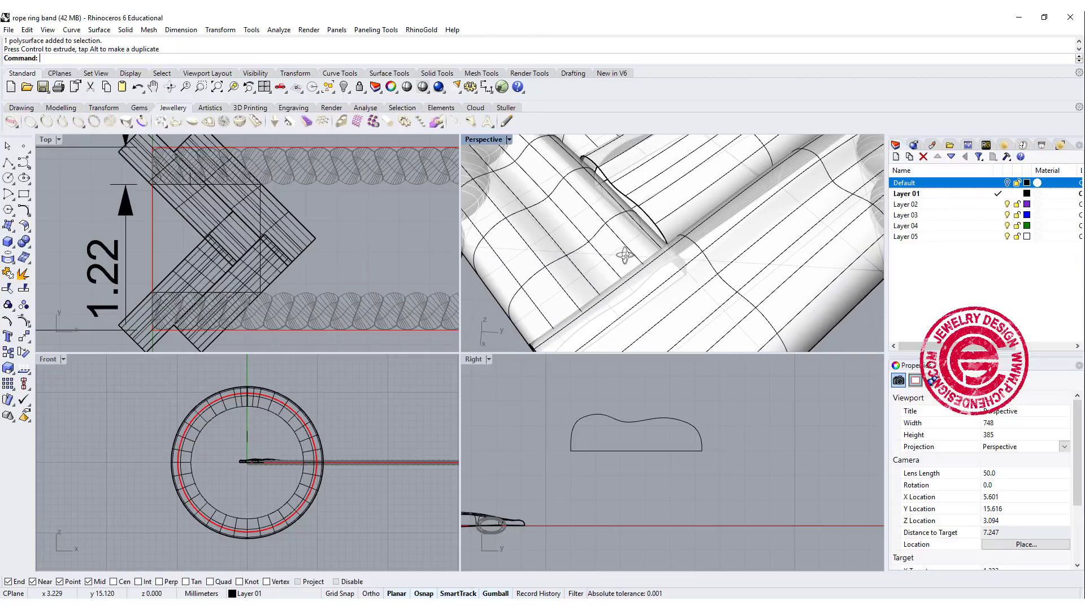
{"action": "left_click", "coordinate": [650, 222]}
{"action": "left_click", "coordinate": [683, 247]}
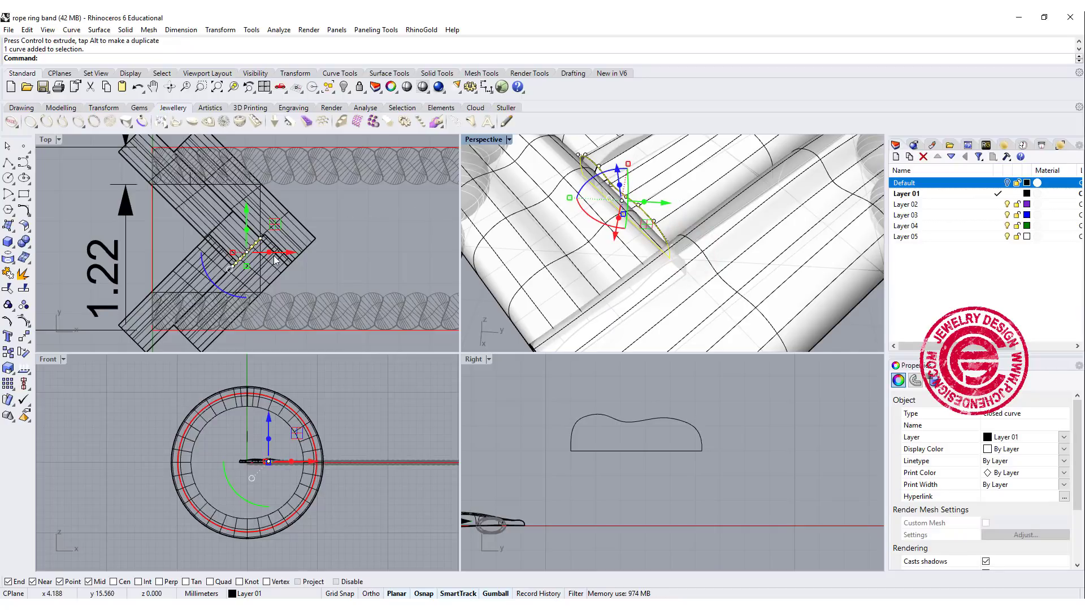
{"action": "scroll", "coordinate": [275, 260], "scroll_direction": "up", "scroll_amount": 3}
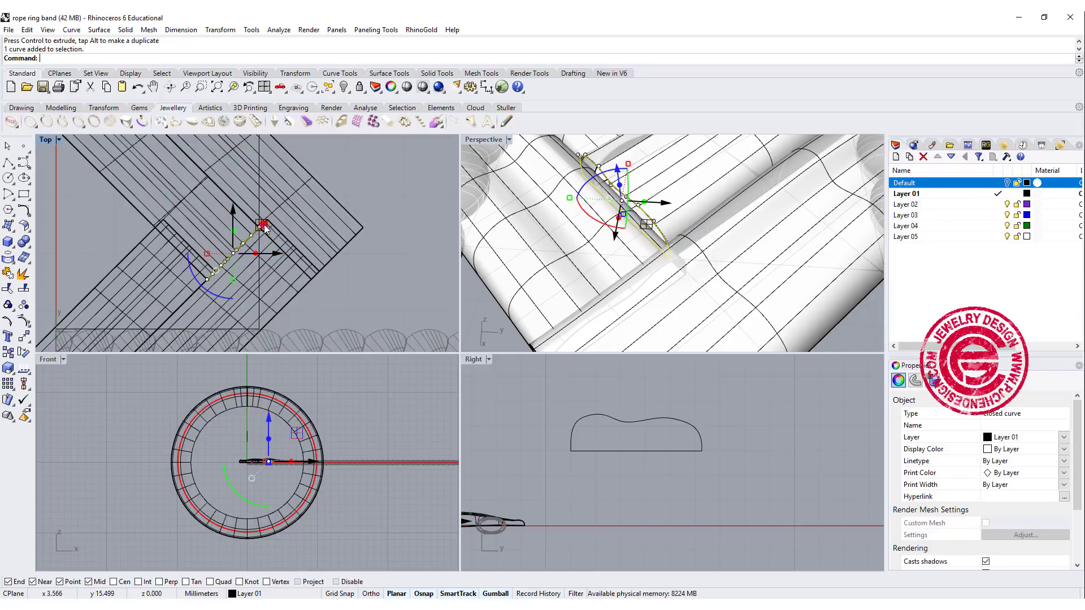
{"action": "left_click_drag", "start_coordinate": [264, 227], "coordinate": [277, 242]}
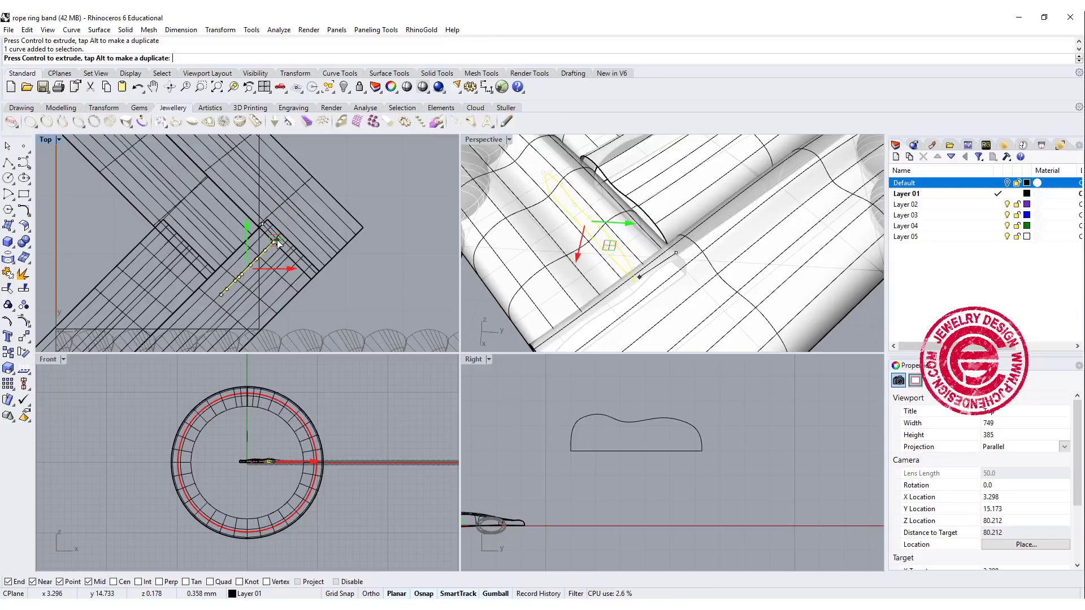
{"action": "left_click_drag", "start_coordinate": [277, 242], "coordinate": [278, 242]}
{"action": "right_click_drag", "start_coordinate": [652, 204], "coordinate": [545, 248]}
{"action": "scroll", "coordinate": [542, 248], "scroll_direction": "up", "scroll_amount": 3}
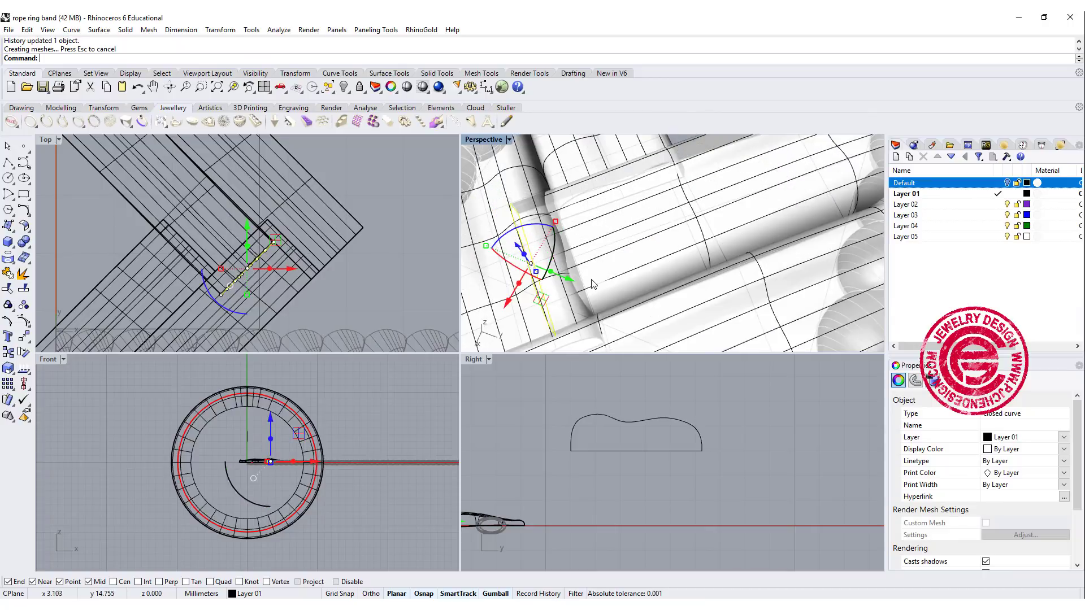
{"action": "scroll", "coordinate": [629, 273], "scroll_direction": "down", "scroll_amount": 3}
{"action": "right_click_drag", "start_coordinate": [632, 273], "coordinate": [686, 277]}
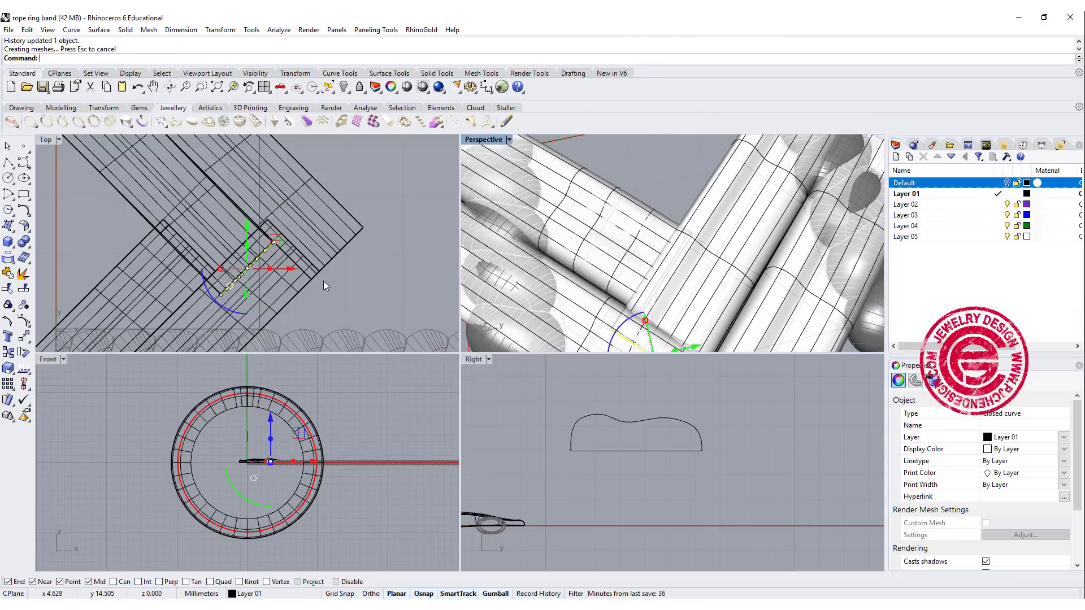
{"action": "left_click", "coordinate": [369, 288]}
- Delete the upper strip polysurface
{"action": "left_click", "coordinate": [318, 252]}
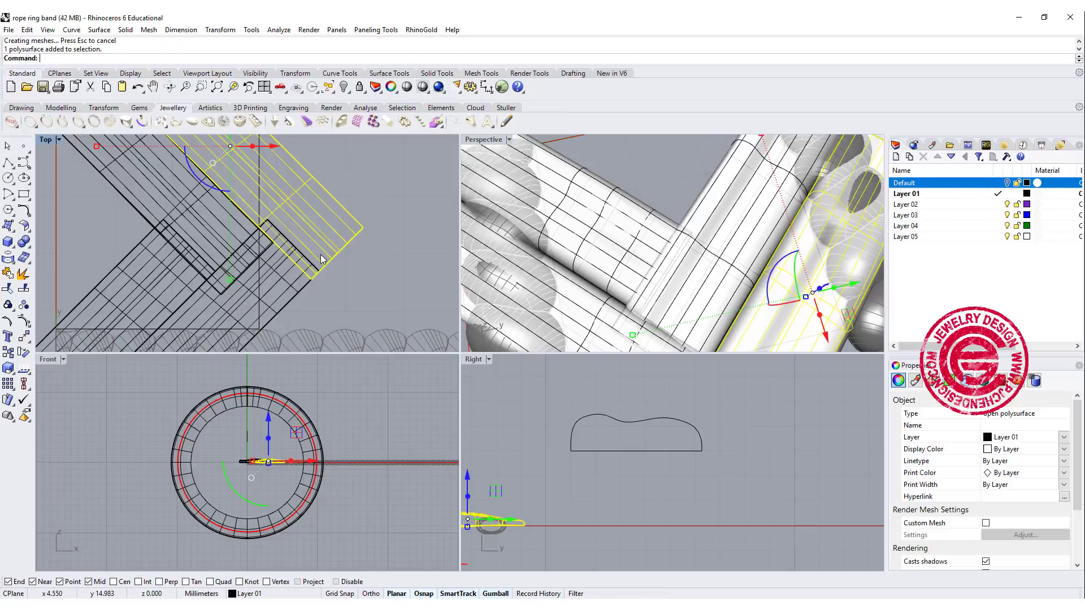
{"action": "key", "text": "Delete"}
{"action": "right_click_drag", "start_coordinate": [314, 273], "coordinate": [340, 234]}
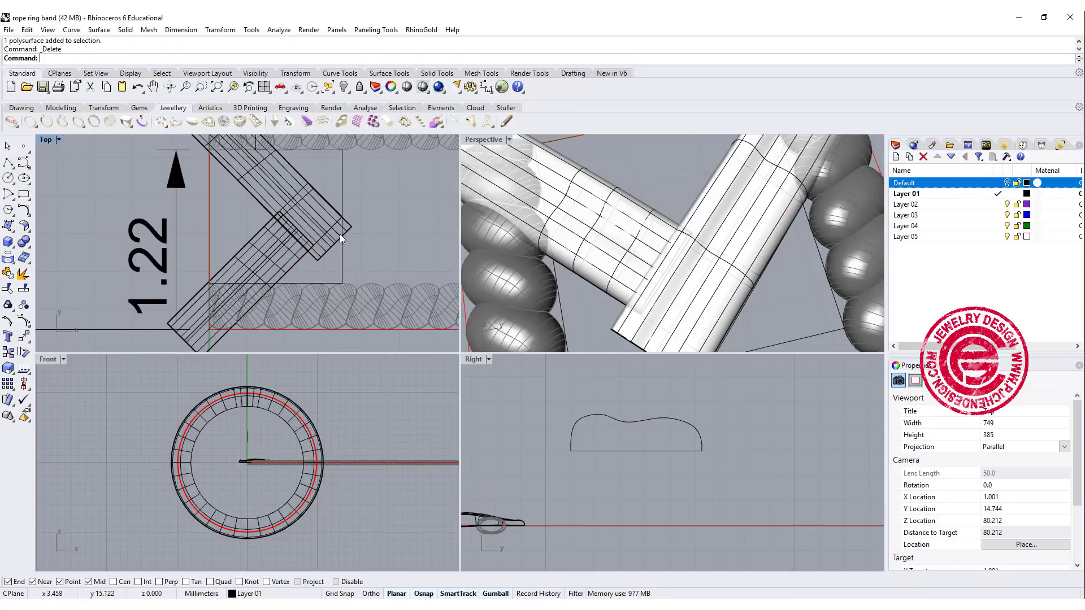
- Cap the open ends of the upper and lower diagonal bars, dismissing each History Warning
{"action": "left_click", "coordinate": [331, 247]}
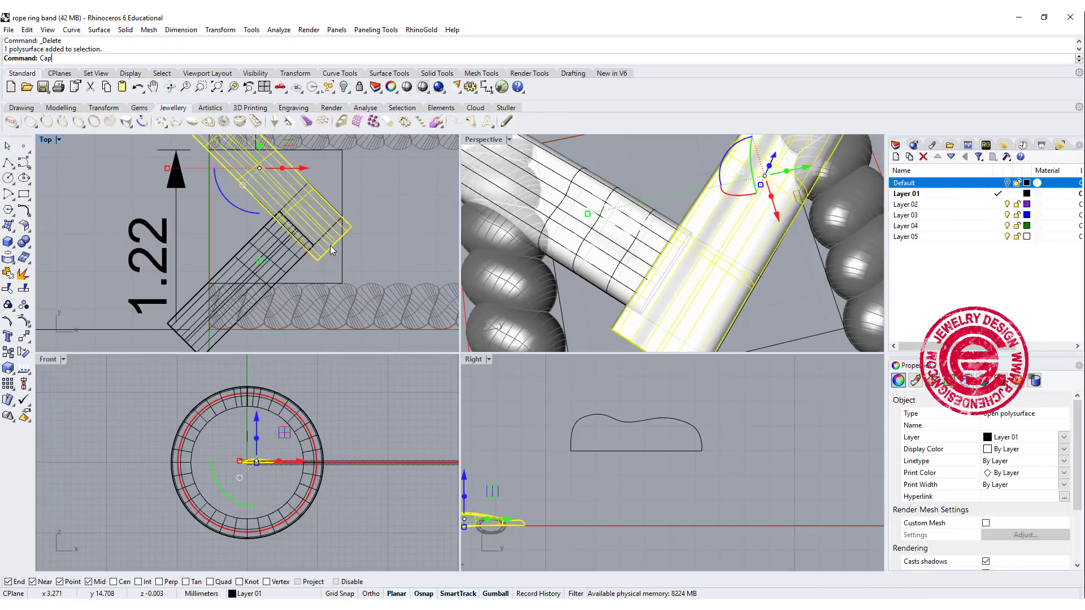
{"action": "key", "text": "Return"}
{"action": "left_click", "coordinate": [555, 351]}
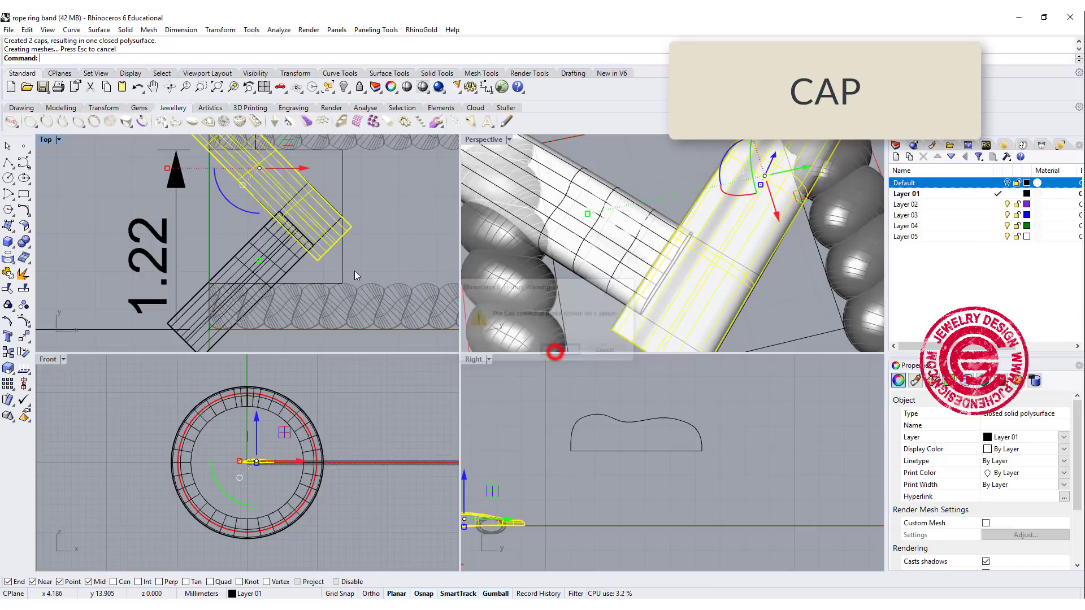
{"action": "left_click", "coordinate": [283, 275]}
{"action": "key", "text": "Return"}
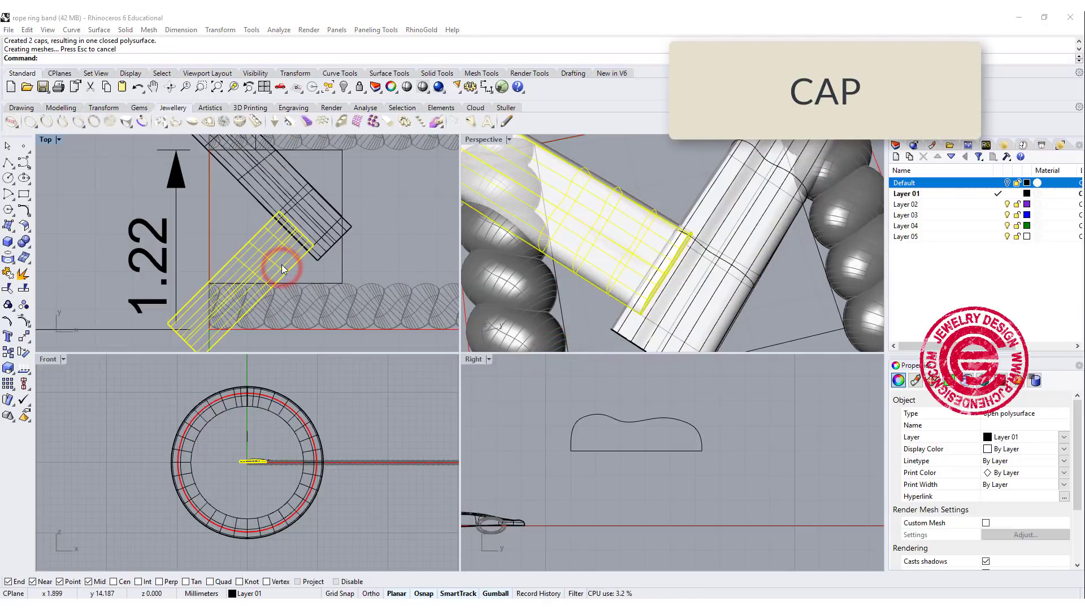
{"action": "left_click", "coordinate": [559, 351]}
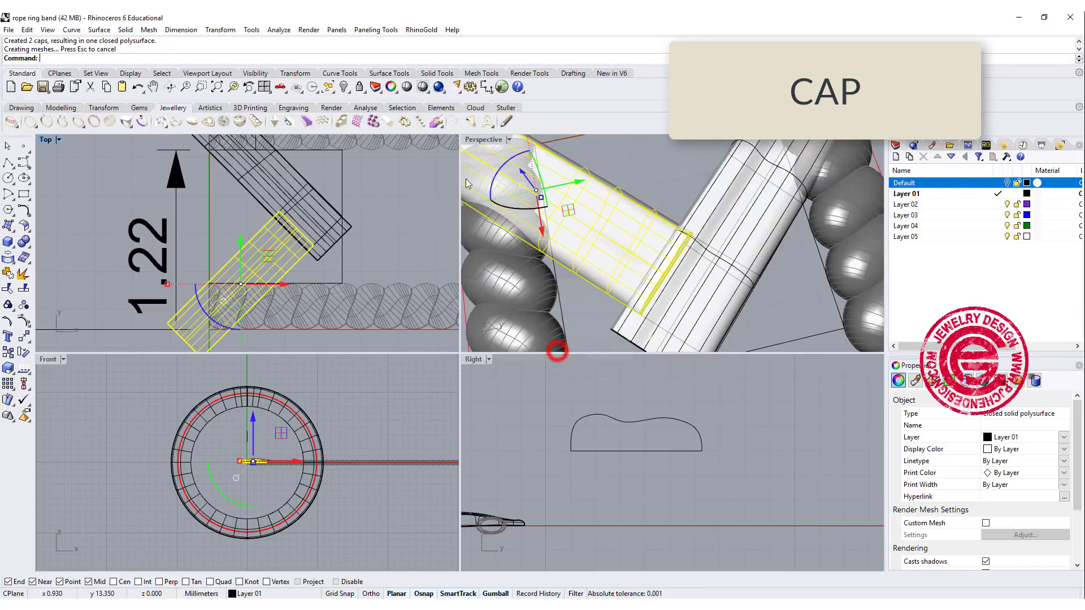
{"action": "left_click", "coordinate": [376, 210]}
{"action": "scroll", "coordinate": [376, 211], "scroll_direction": "up", "scroll_amount": 2}
{"action": "left_click", "coordinate": [304, 255]}
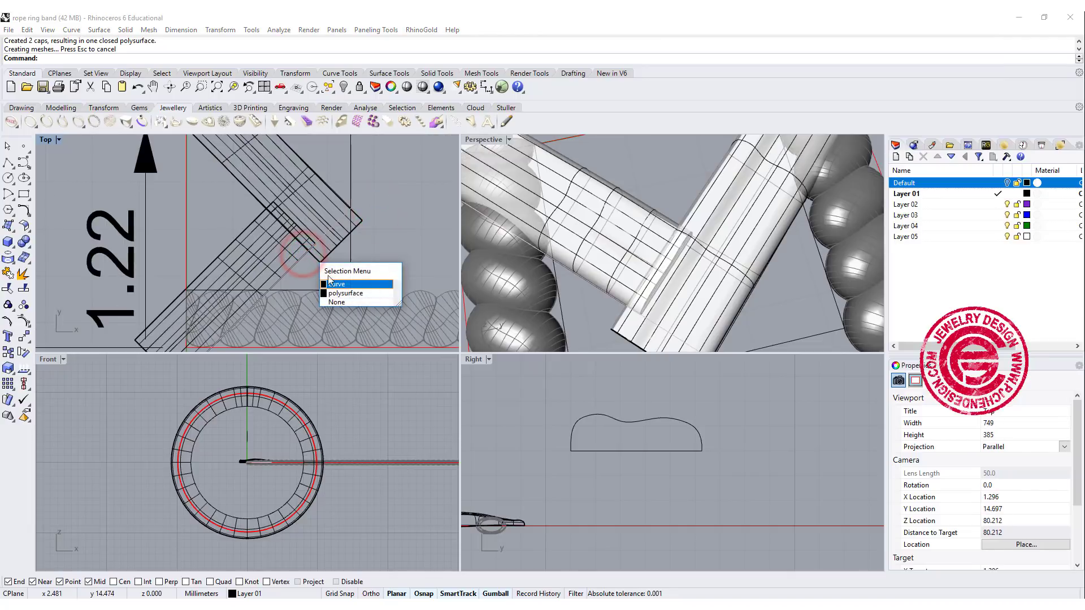
- Select both diagonal bars and maximize the Top view
{"action": "left_click", "coordinate": [333, 294]}
{"action": "left_click", "coordinate": [330, 247], "text": "shift"}
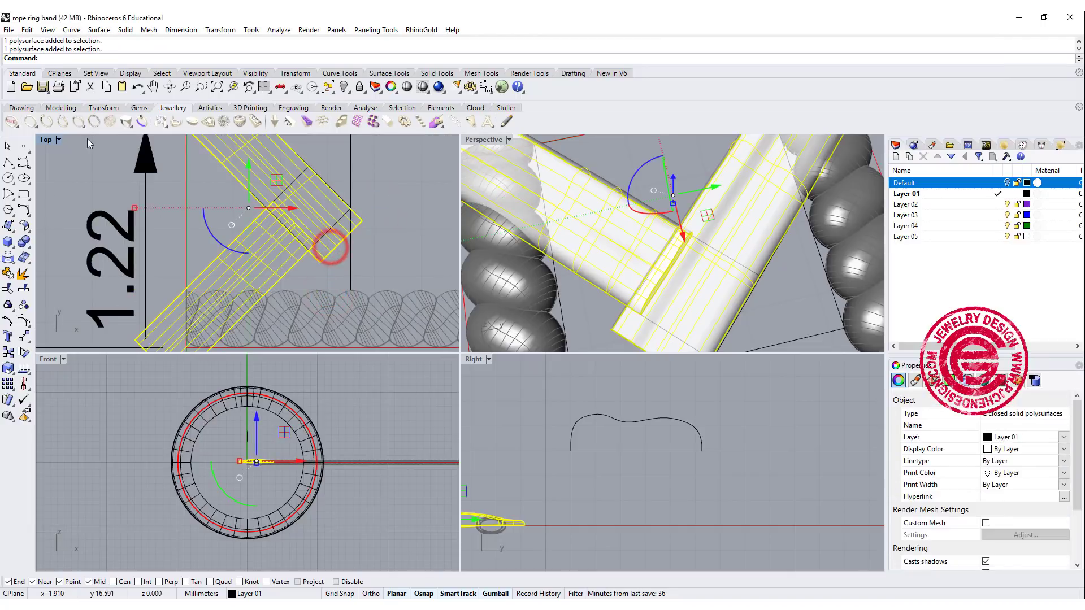
{"action": "left_click", "coordinate": [46, 141]}
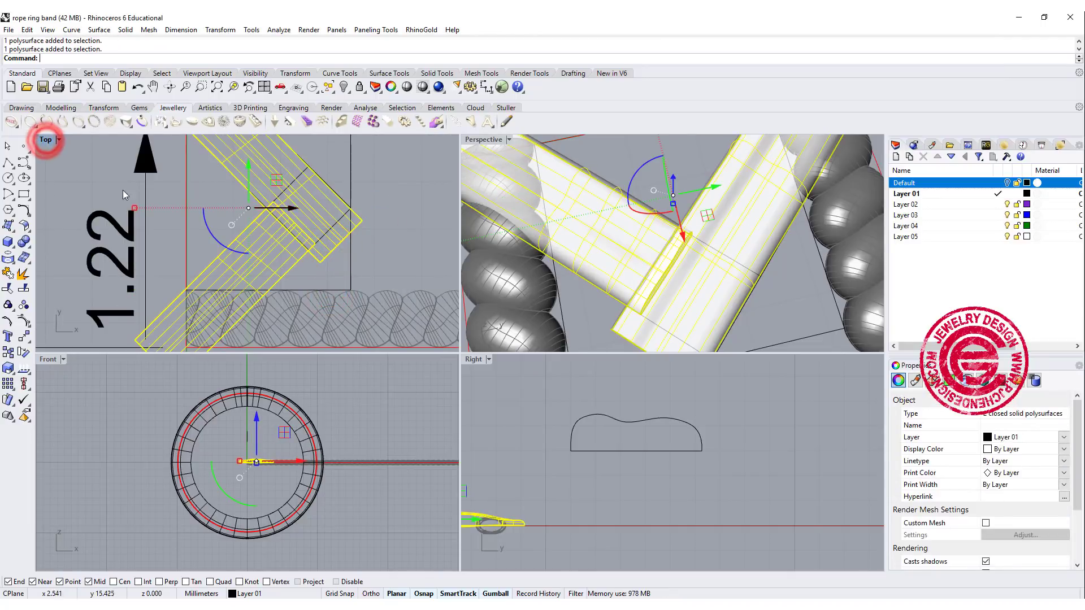
{"action": "double_click", "coordinate": [48, 141]}
{"action": "scroll", "coordinate": [415, 320], "scroll_direction": "down", "scroll_amount": 5}
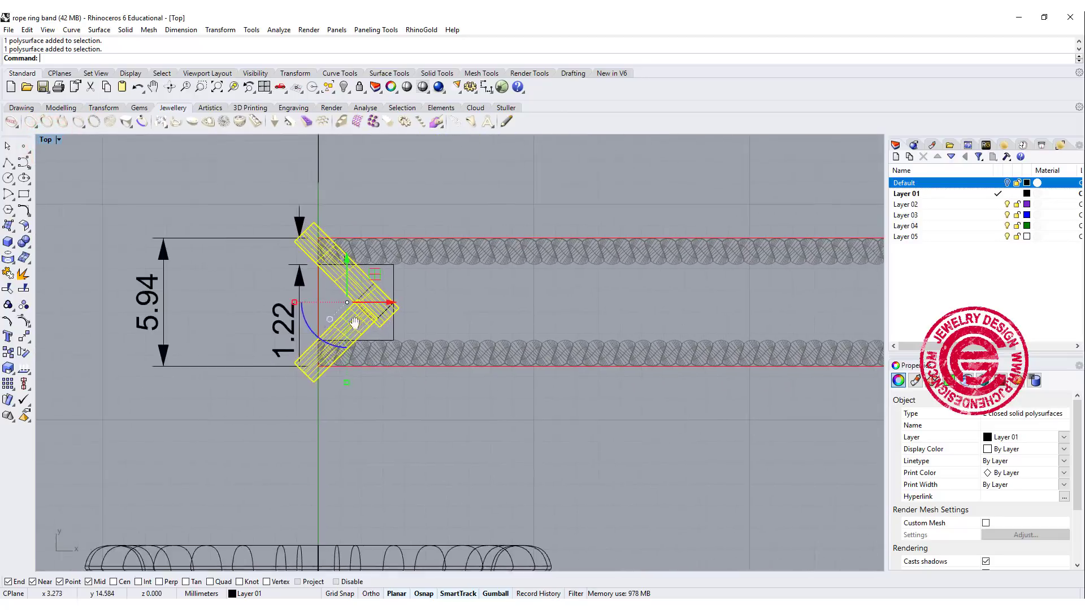
{"action": "scroll", "coordinate": [320, 316], "scroll_direction": "down", "scroll_amount": 3}
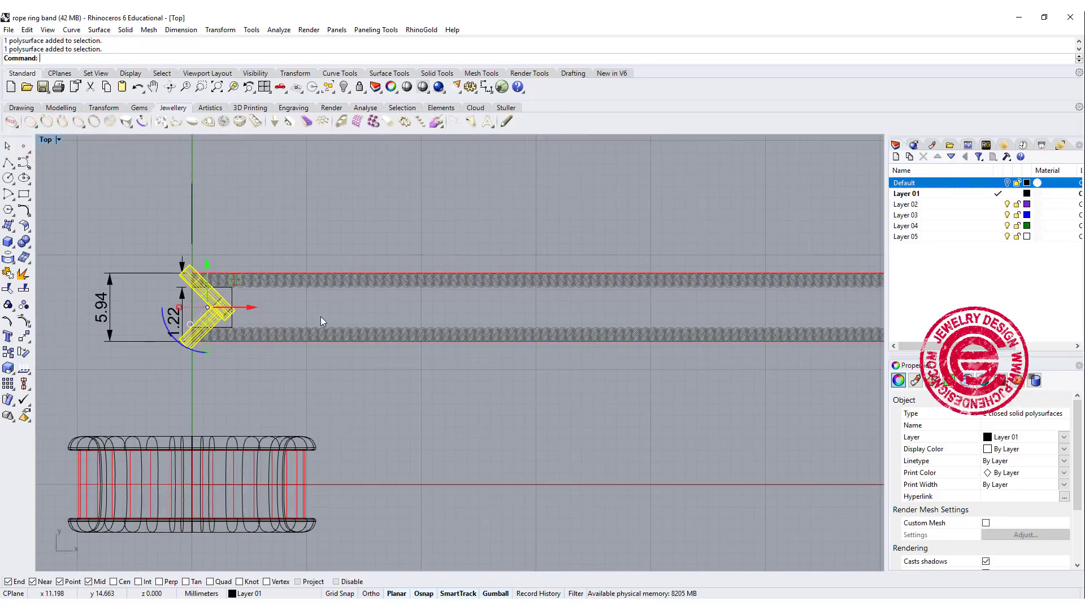
- Linear-array the V shape 50 times, using a Mid start point and a Near second point
{"action": "left_click", "coordinate": [11, 384]}
{"action": "left_click", "coordinate": [104, 389]}
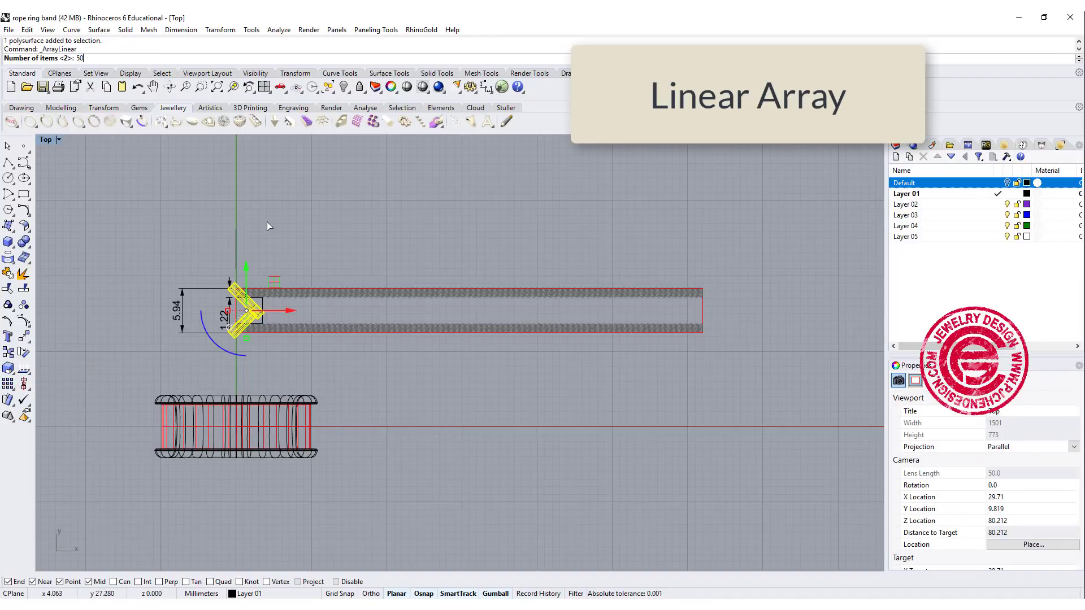
{"action": "type", "text": "50"}
{"action": "key", "text": "Return"}
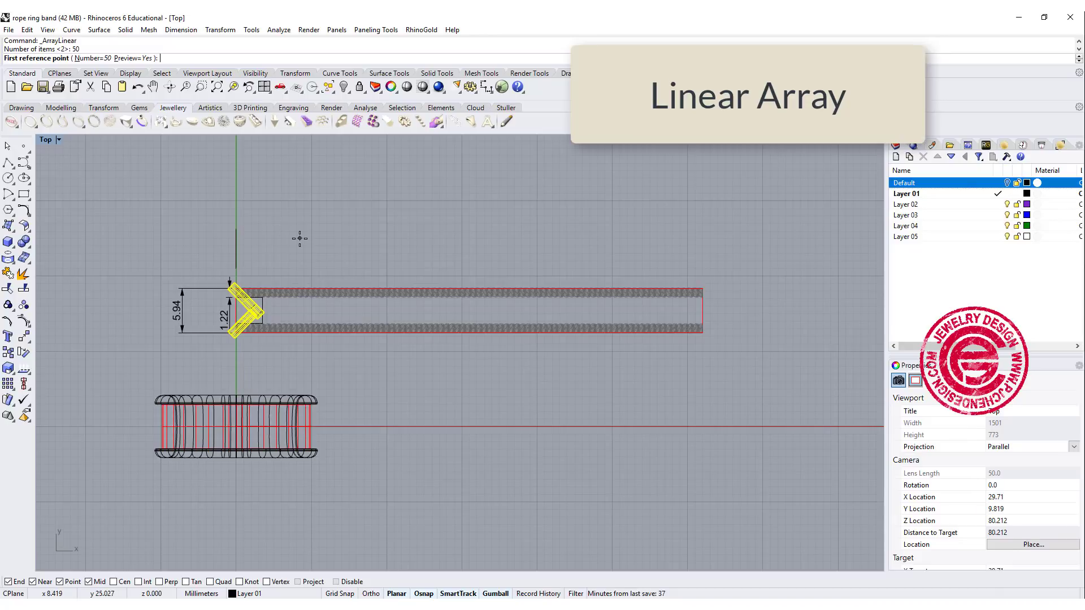
{"action": "scroll", "coordinate": [285, 266], "scroll_direction": "up", "scroll_amount": 3}
{"action": "scroll", "coordinate": [88, 272], "scroll_direction": "up", "scroll_amount": 4}
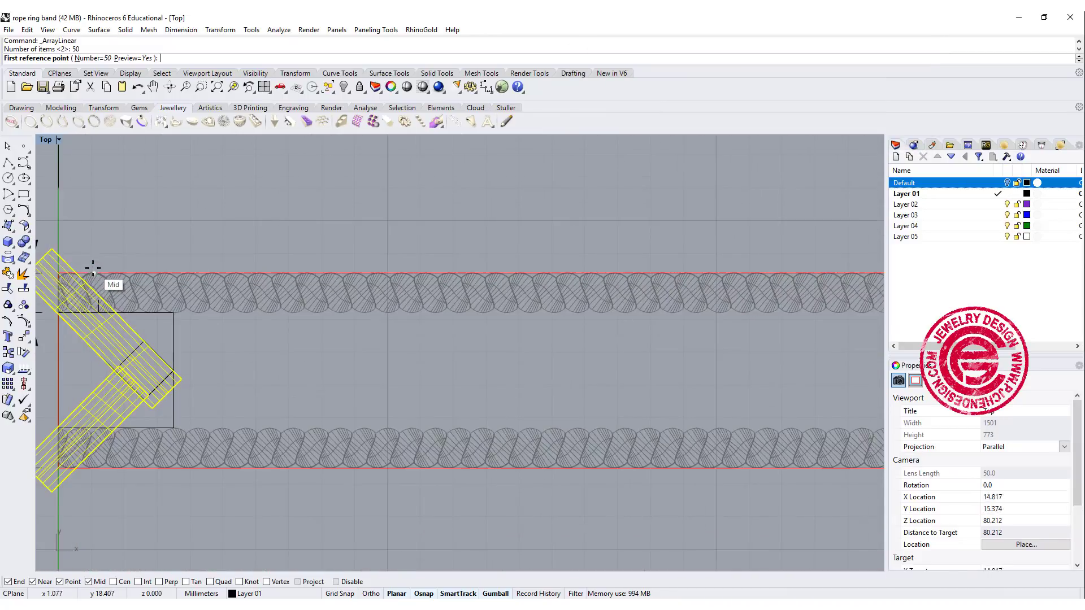
{"action": "left_click", "coordinate": [93, 270]}
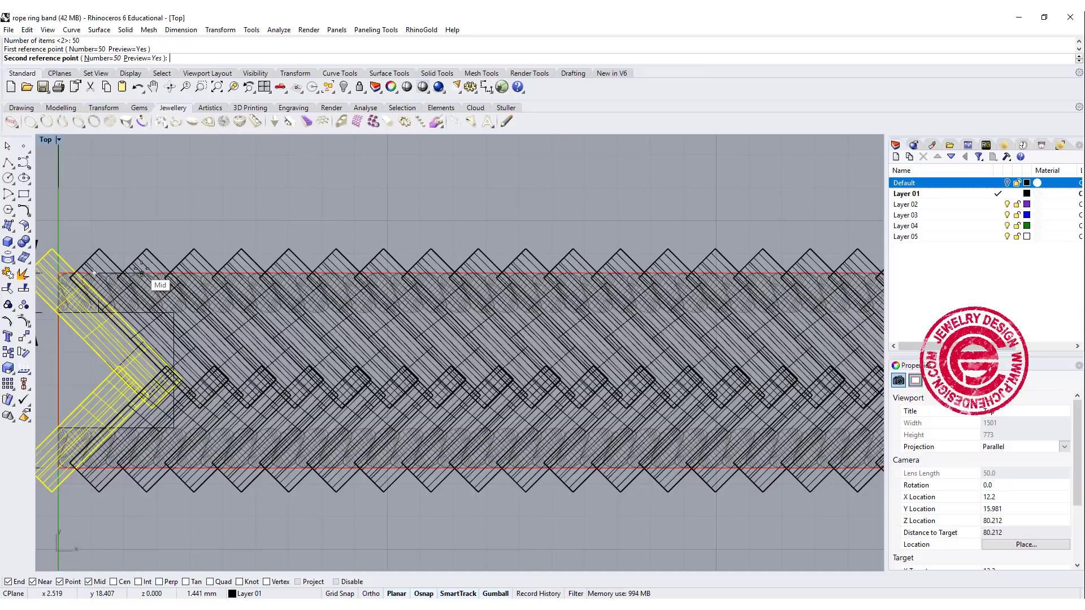
{"action": "right_click", "coordinate": [33, 582]}
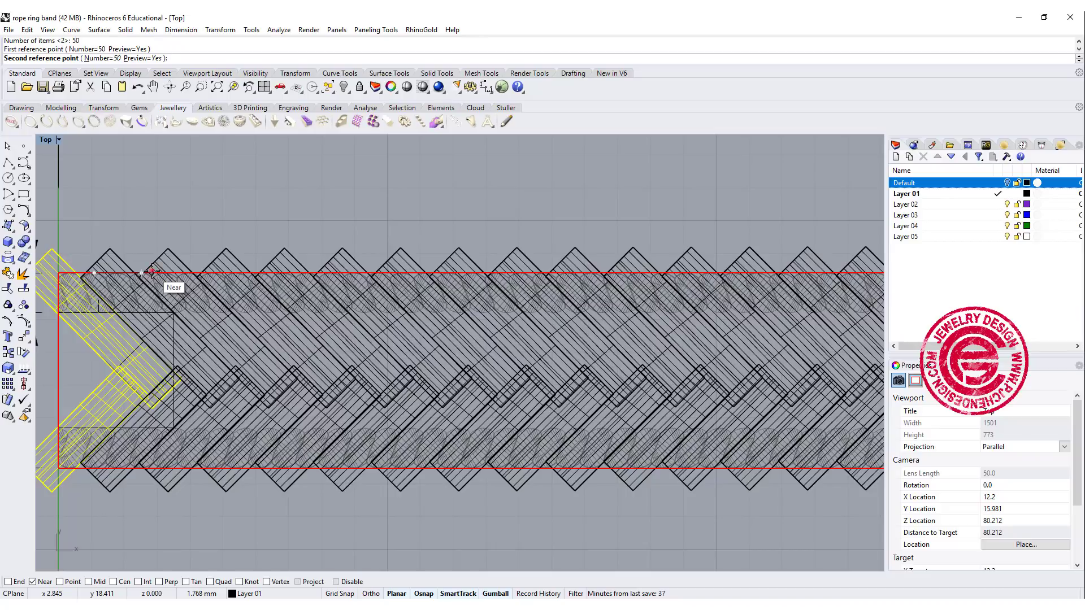
{"action": "left_click", "coordinate": [153, 273]}
- Window-select the chevrons that extend past the strip's far end
{"action": "scroll", "coordinate": [379, 308], "scroll_direction": "down", "scroll_amount": 10}
{"action": "left_click", "coordinate": [554, 432]}
{"action": "scroll", "coordinate": [678, 384], "scroll_direction": "down", "scroll_amount": 2}
{"action": "right_click_drag", "start_coordinate": [582, 356], "coordinate": [156, 290]}
{"action": "scroll", "coordinate": [600, 278], "scroll_direction": "up", "scroll_amount": 4}
{"action": "right_click_drag", "start_coordinate": [614, 316], "coordinate": [600, 352]}
{"action": "left_click_drag", "start_coordinate": [804, 407], "coordinate": [526, 215]}
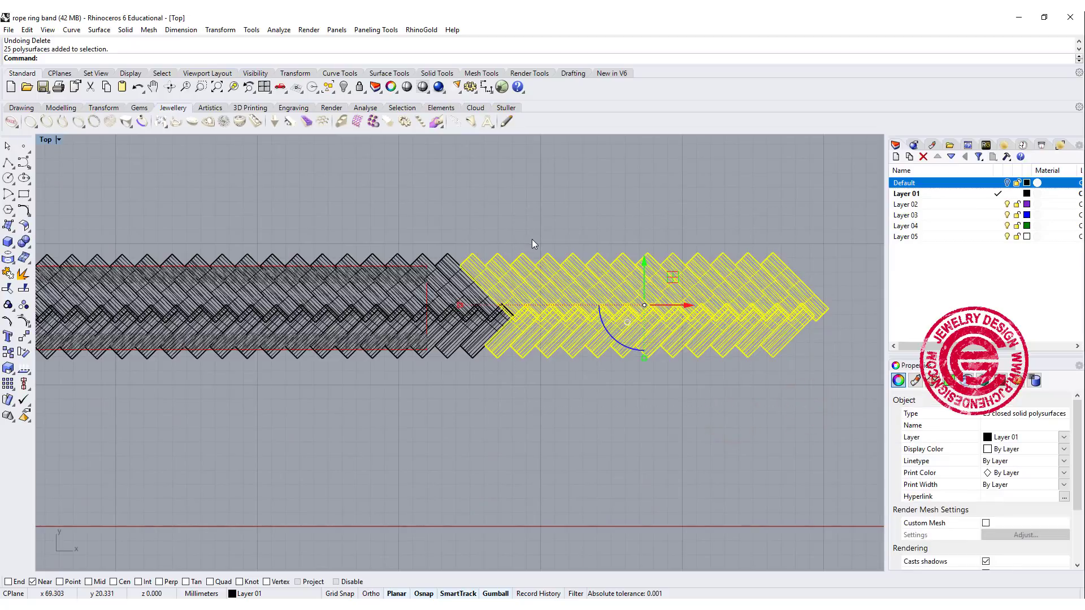
- Delete the surplus chevrons and return to four viewports with Perspective active
{"action": "key", "text": "Delete"}
{"action": "scroll", "coordinate": [470, 298], "scroll_direction": "down", "scroll_amount": 6}
{"action": "right_click_drag", "start_coordinate": [419, 345], "coordinate": [617, 339]}
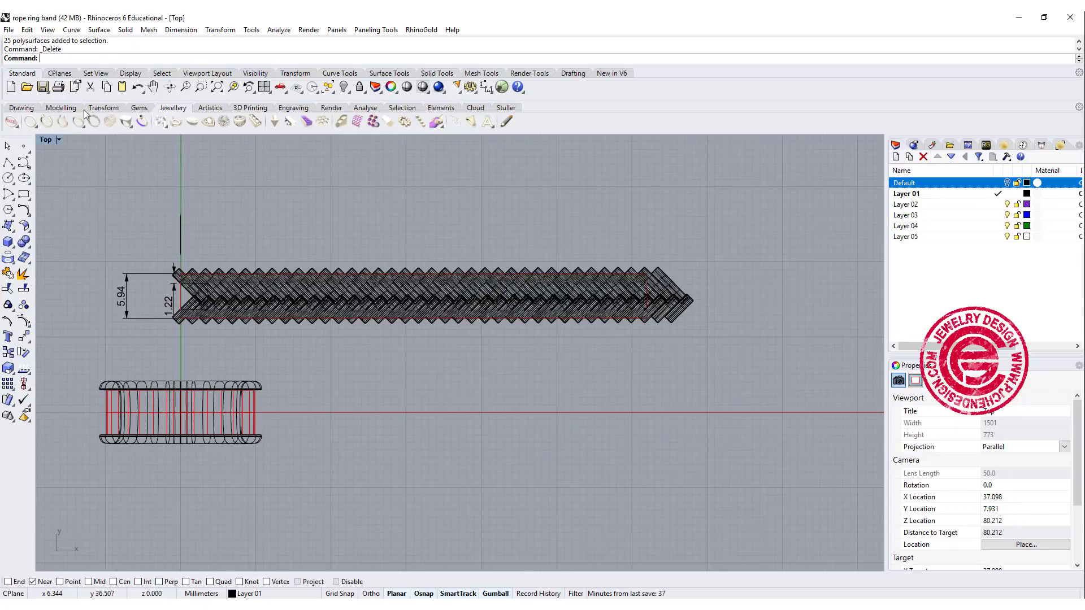
{"action": "double_click", "coordinate": [45, 139]}
{"action": "left_click", "coordinate": [586, 195]}
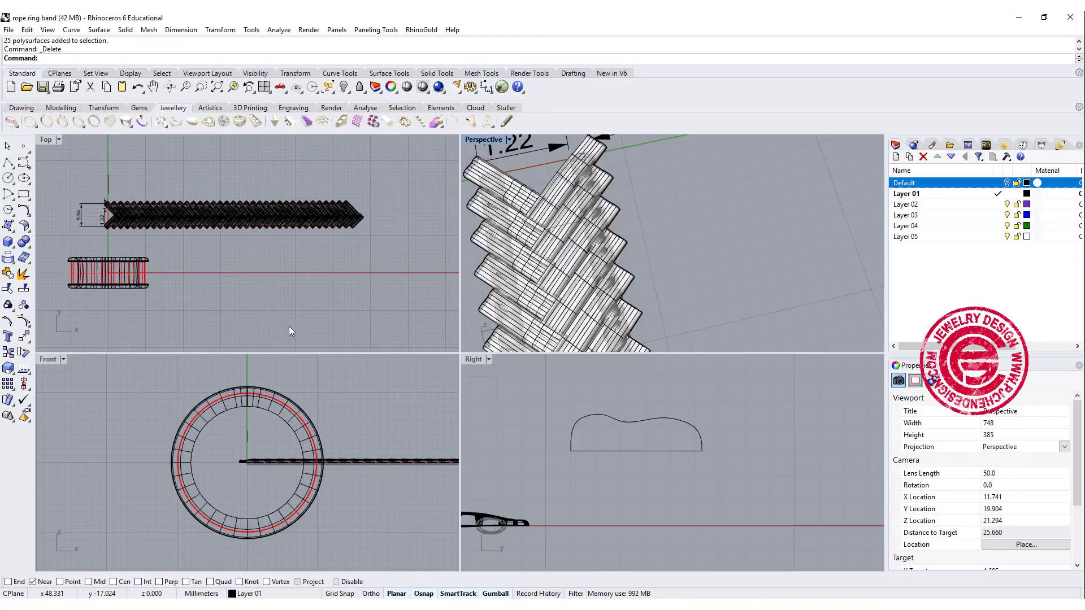
{"action": "scroll", "coordinate": [335, 463], "scroll_direction": "up", "scroll_amount": 6}
{"action": "scroll", "coordinate": [639, 231], "scroll_direction": "down", "scroll_amount": 6}
{"action": "right_click_drag", "start_coordinate": [639, 233], "coordinate": [726, 161]}
{"action": "scroll", "coordinate": [238, 198], "scroll_direction": "up", "scroll_amount": 3}
{"action": "scroll", "coordinate": [384, 226], "scroll_direction": "down", "scroll_amount": 3}
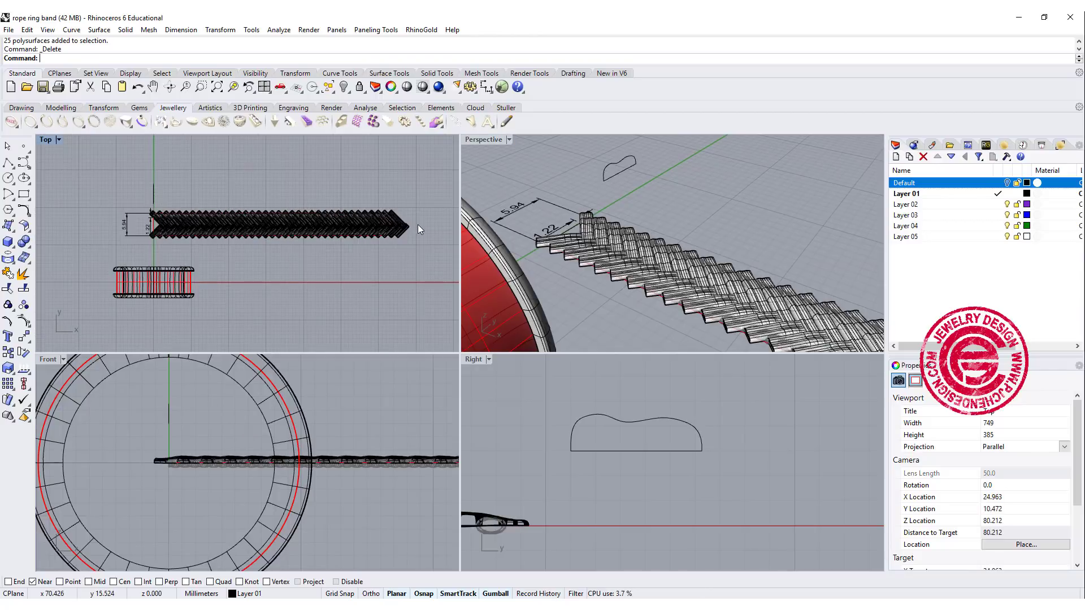
- Raise the whole braided band and its curves slightly in the Right view
{"action": "left_click_drag", "start_coordinate": [230, 232], "coordinate": [161, 227]}
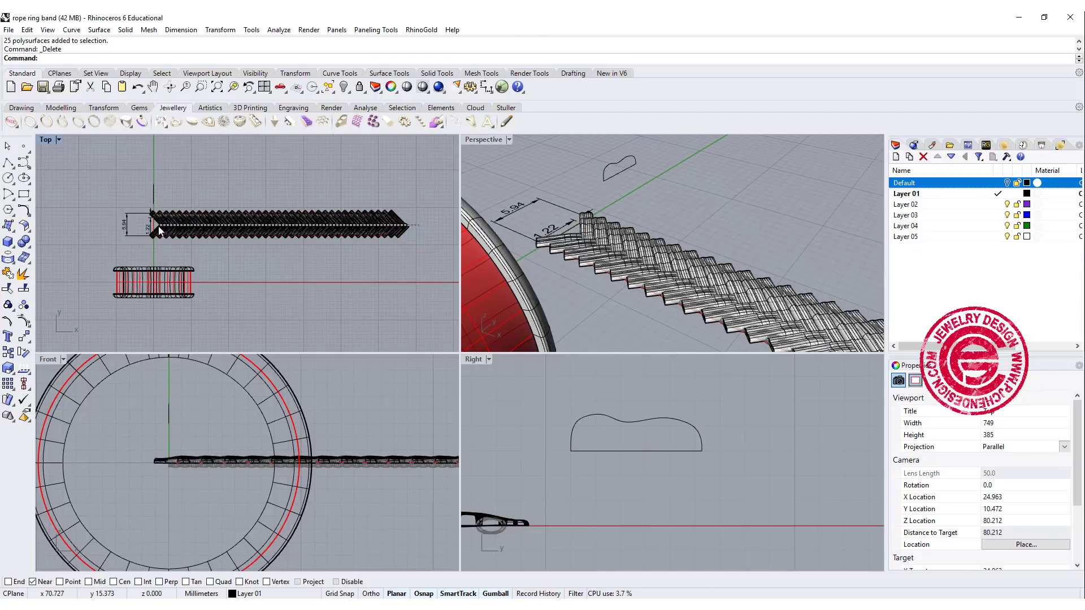
{"action": "scroll", "coordinate": [582, 488], "scroll_direction": "down", "scroll_amount": 4}
{"action": "right_click_drag", "start_coordinate": [588, 499], "coordinate": [633, 484]}
{"action": "scroll", "coordinate": [650, 495], "scroll_direction": "up", "scroll_amount": 8}
{"action": "right_click_drag", "start_coordinate": [666, 482], "coordinate": [673, 425]}
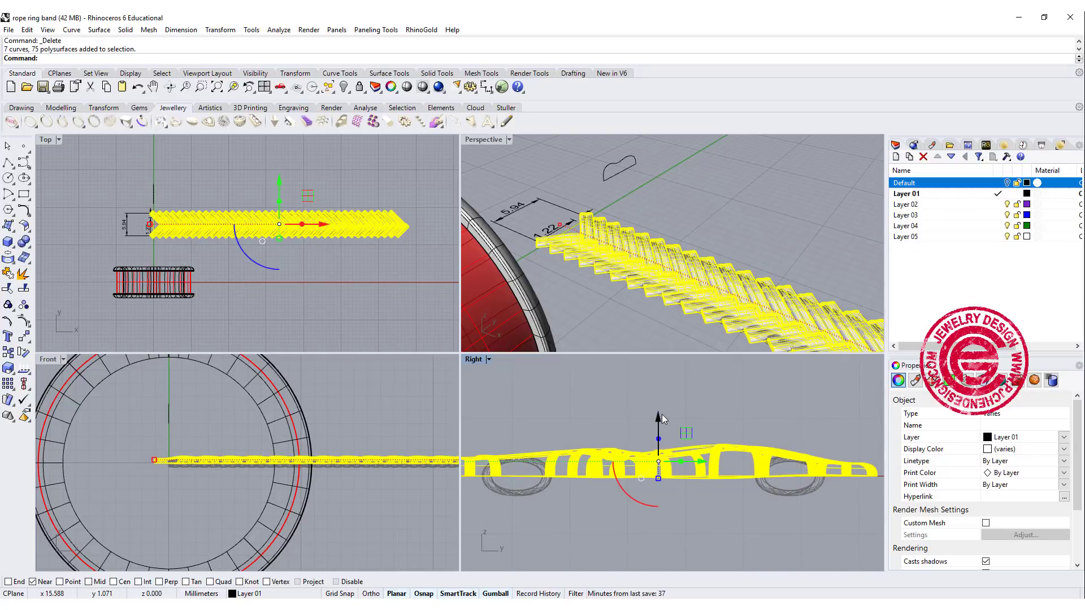
{"action": "left_click_drag", "start_coordinate": [662, 415], "coordinate": [662, 428]}
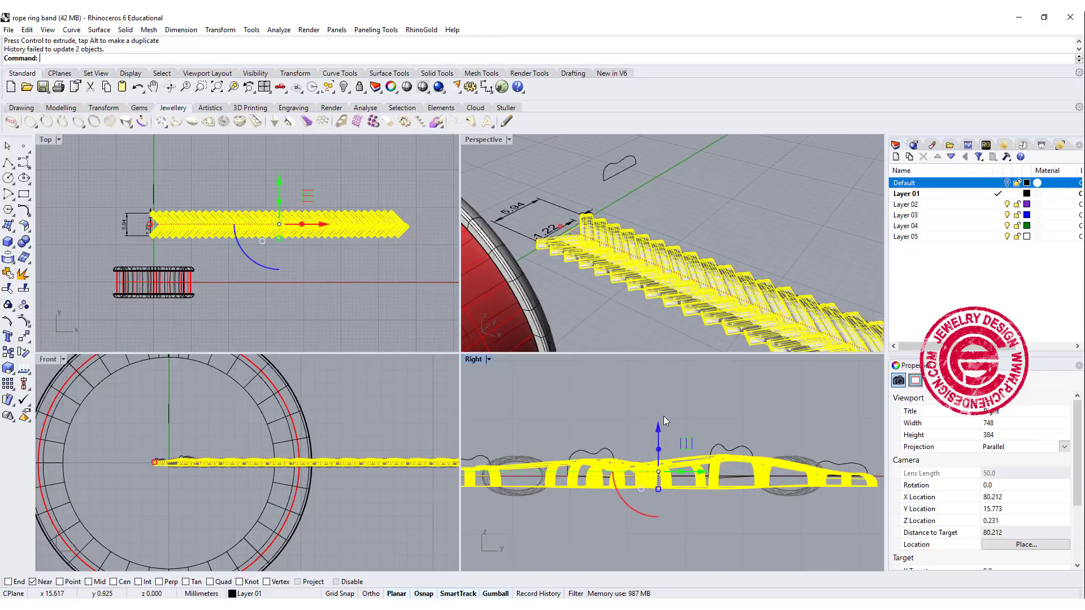
{"action": "left_click", "coordinate": [614, 298]}
- Orbit the Perspective view around the band and switch it to Rendered display
{"action": "right_click_drag", "start_coordinate": [615, 298], "coordinate": [725, 331]}
{"action": "scroll", "coordinate": [689, 246], "scroll_direction": "up", "scroll_amount": 3}
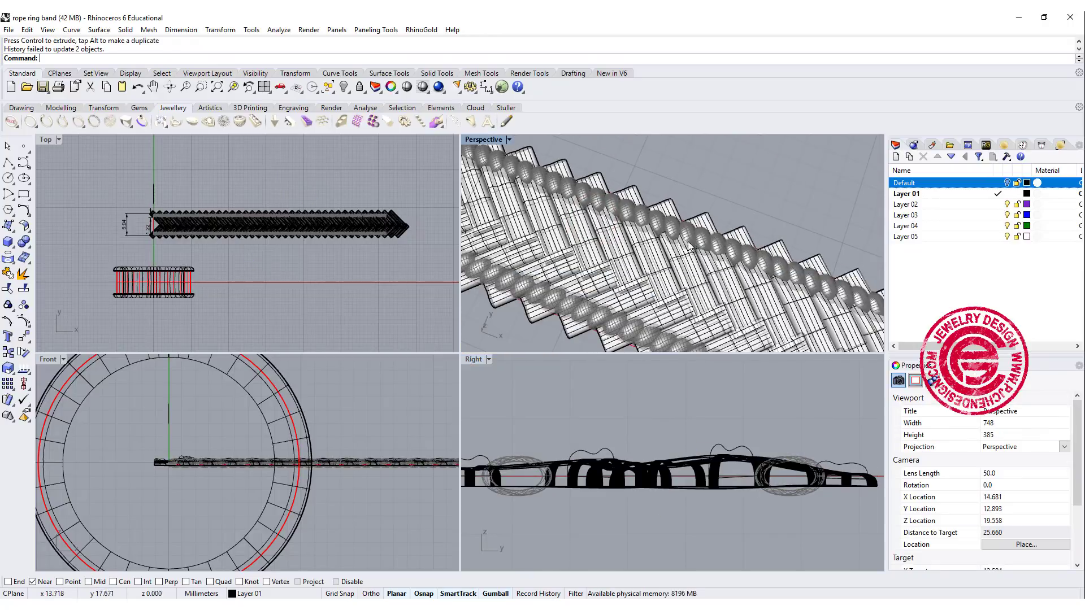
{"action": "right_click_drag", "start_coordinate": [656, 282], "coordinate": [646, 229]}
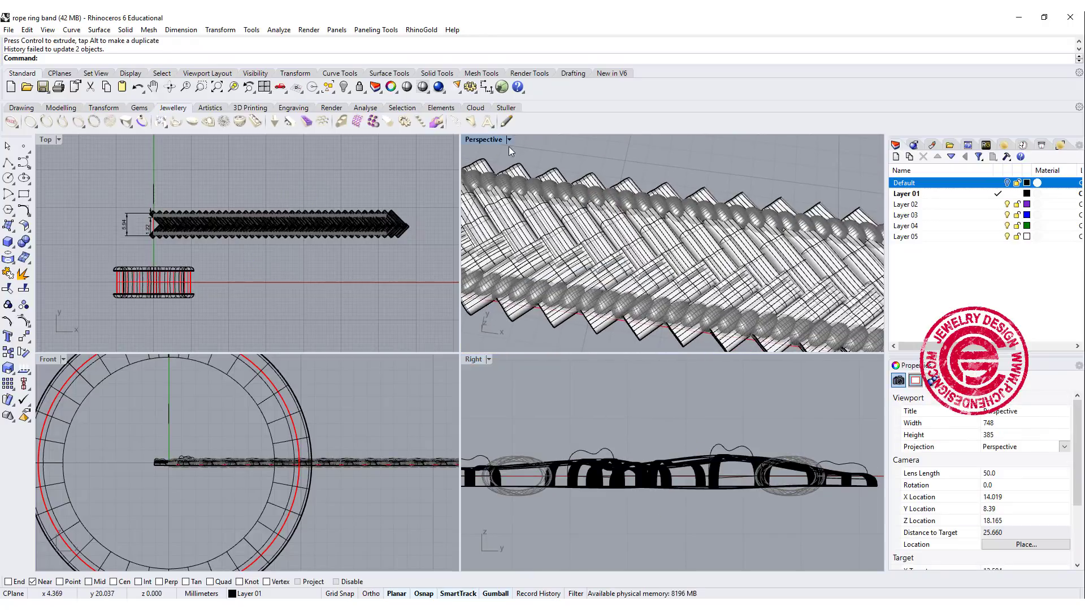
{"action": "left_click", "coordinate": [509, 140]}
- Switch the perspective view to Rendered mode and orbit around the braided band to inspect it
{"action": "left_click", "coordinate": [501, 194]}
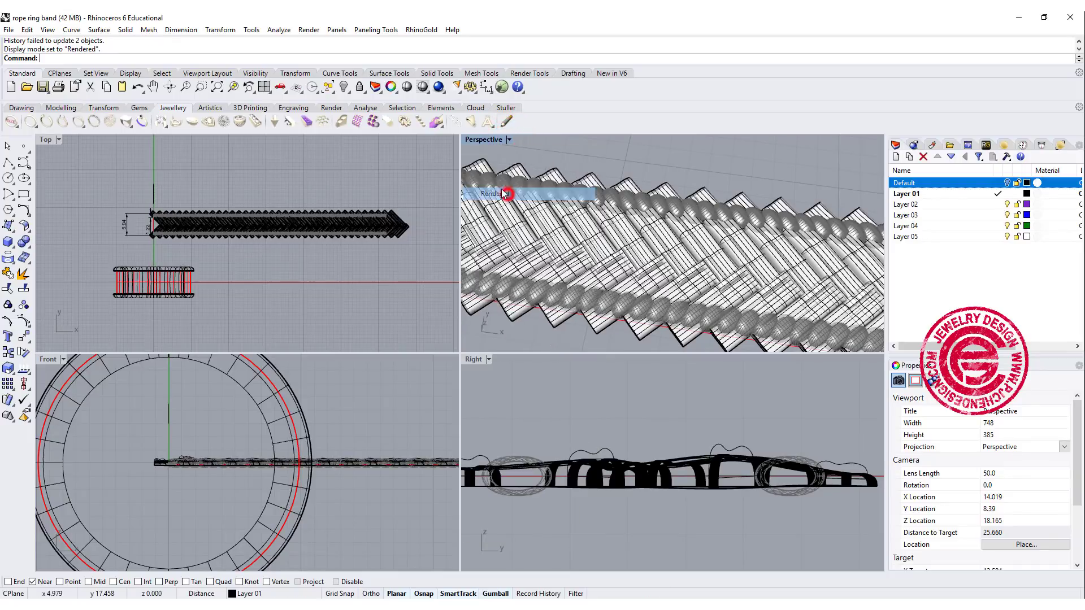
{"action": "double_click", "coordinate": [486, 139]}
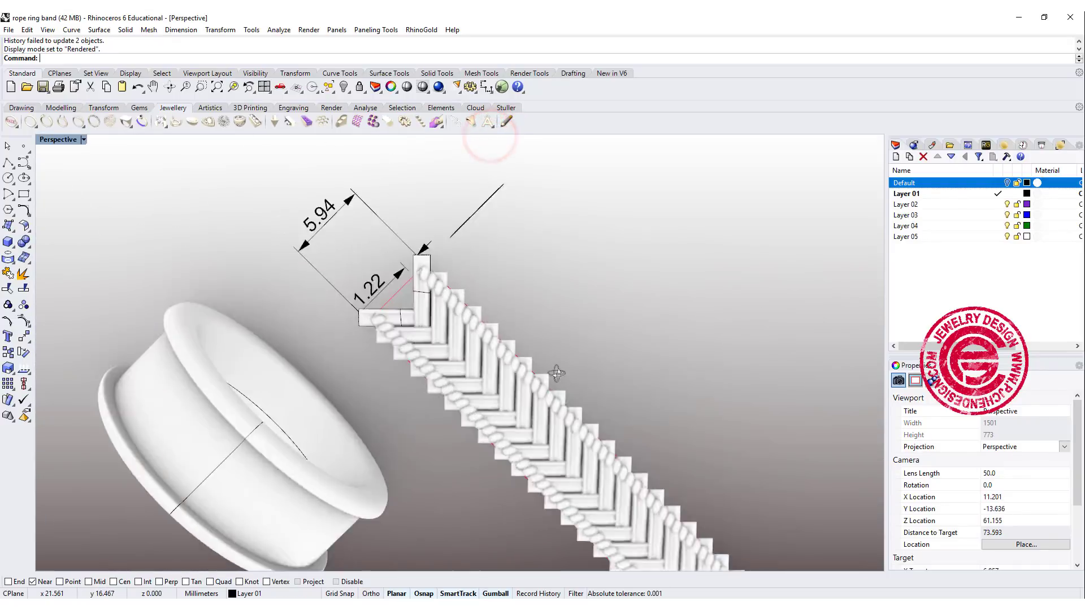
{"action": "right_click_drag", "start_coordinate": [557, 373], "coordinate": [611, 416]}
{"action": "scroll", "coordinate": [549, 399], "scroll_direction": "up", "scroll_amount": 8}
{"action": "right_click_drag", "start_coordinate": [546, 398], "coordinate": [603, 347]}
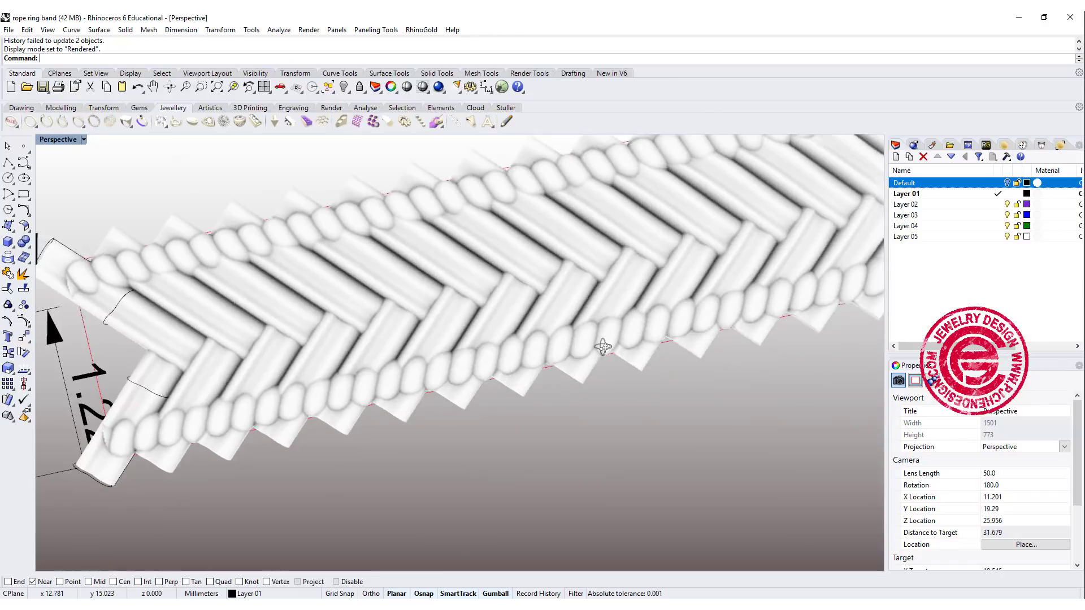
{"action": "scroll", "coordinate": [602, 347], "scroll_direction": "down", "scroll_amount": 7}
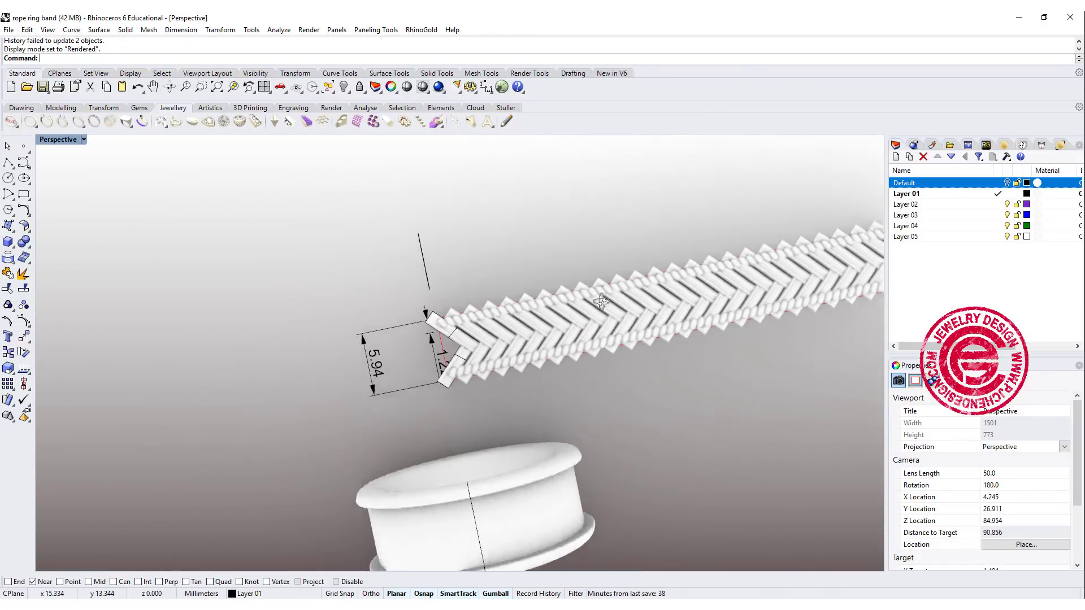
{"action": "right_click_drag", "start_coordinate": [602, 302], "coordinate": [57, 184]}
{"action": "double_click", "coordinate": [57, 141]}
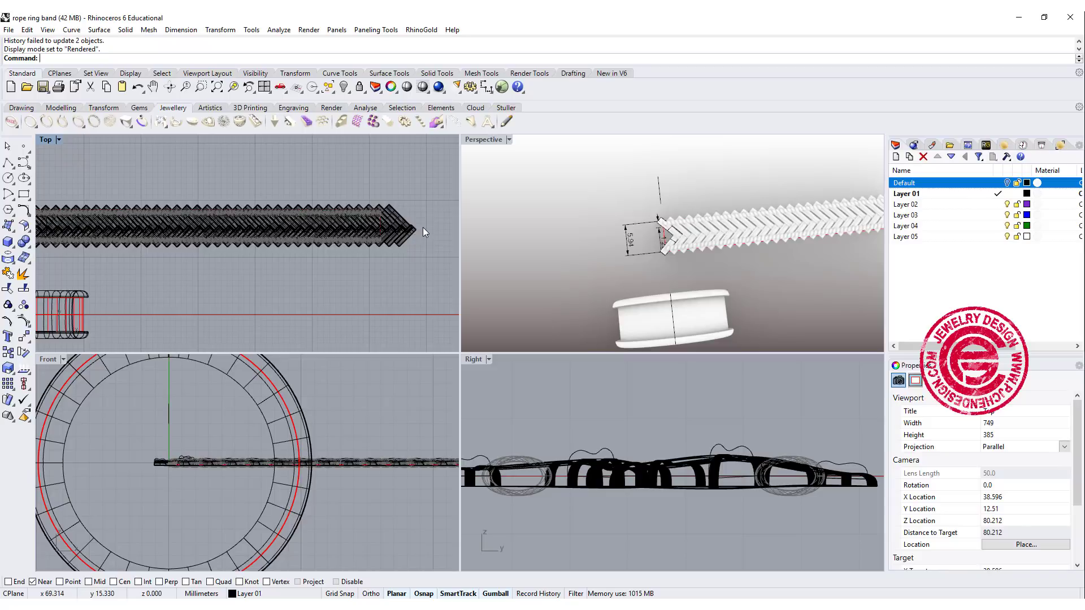
- Select the whole band with its curves and nudge it slightly upward in the Top view
{"action": "scroll", "coordinate": [423, 226], "scroll_direction": "down", "scroll_amount": 2}
{"action": "left_click", "coordinate": [423, 226]}
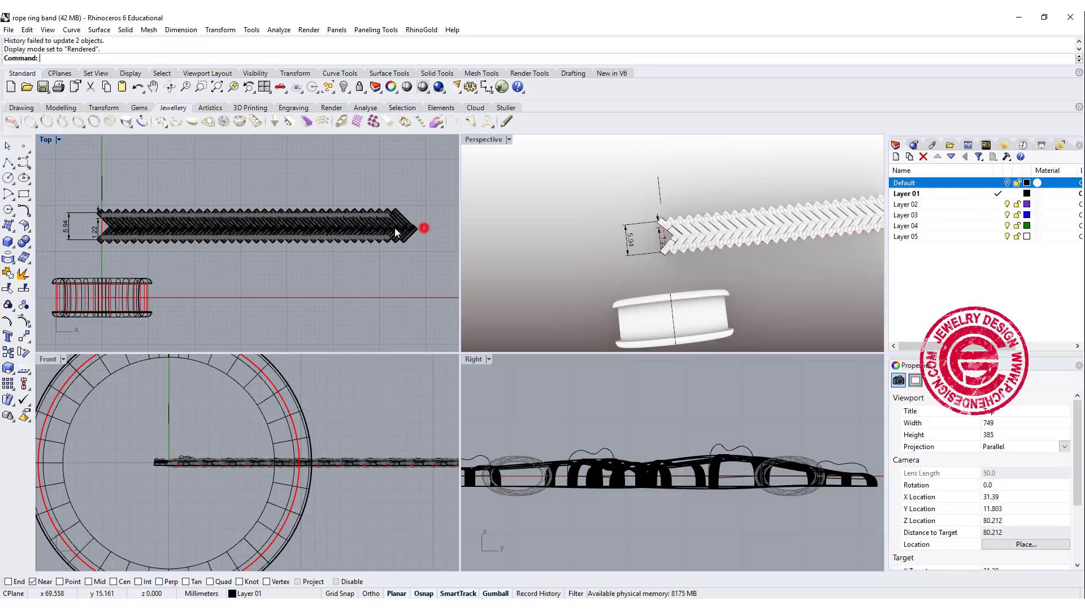
{"action": "left_click_drag", "start_coordinate": [108, 227], "coordinate": [108, 229]}
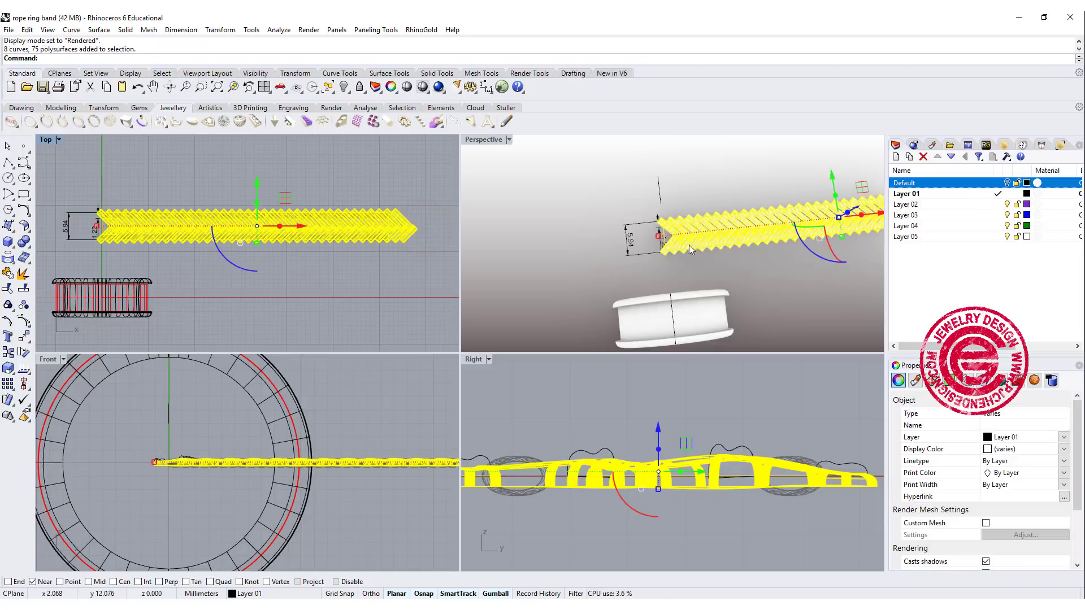
{"action": "scroll", "coordinate": [689, 243], "scroll_direction": "up", "scroll_amount": 6}
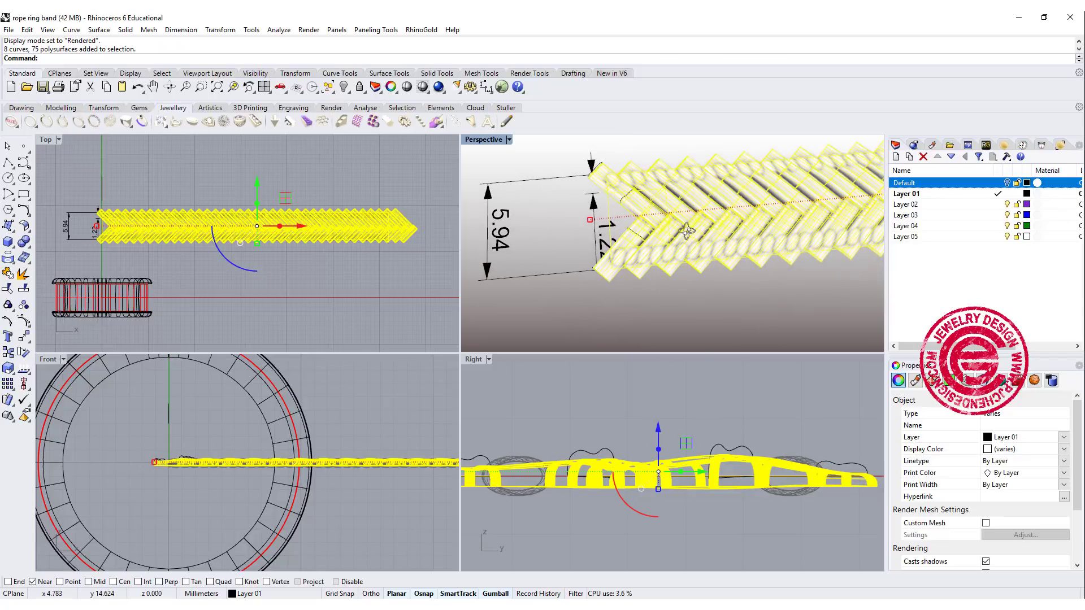
{"action": "scroll", "coordinate": [685, 230], "scroll_direction": "up", "scroll_amount": 2}
{"action": "scroll", "coordinate": [249, 223], "scroll_direction": "up", "scroll_amount": 5}
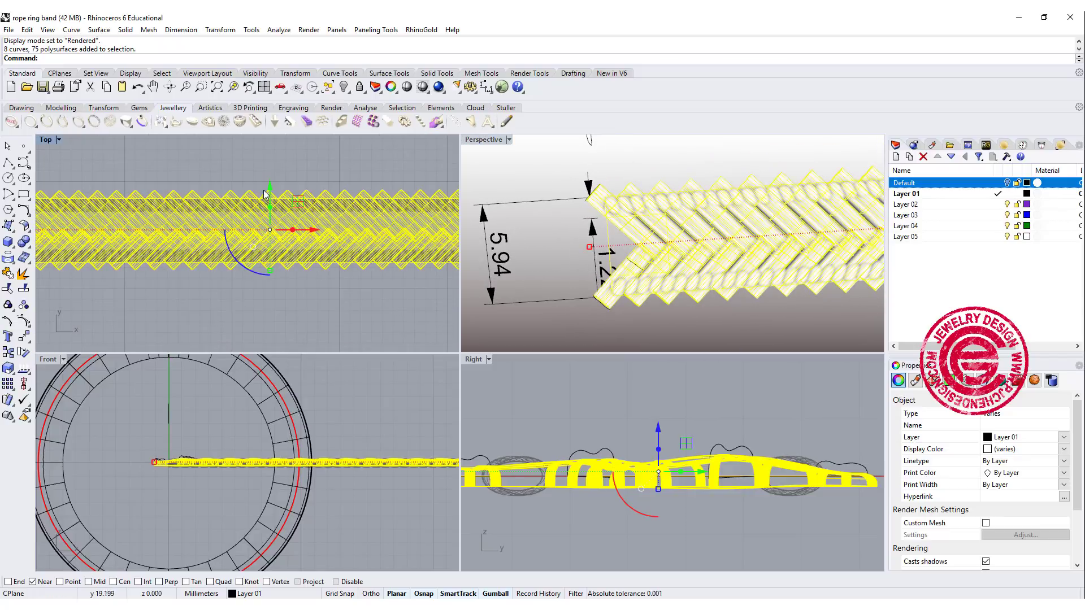
{"action": "left_click_drag", "start_coordinate": [270, 187], "coordinate": [270, 185]}
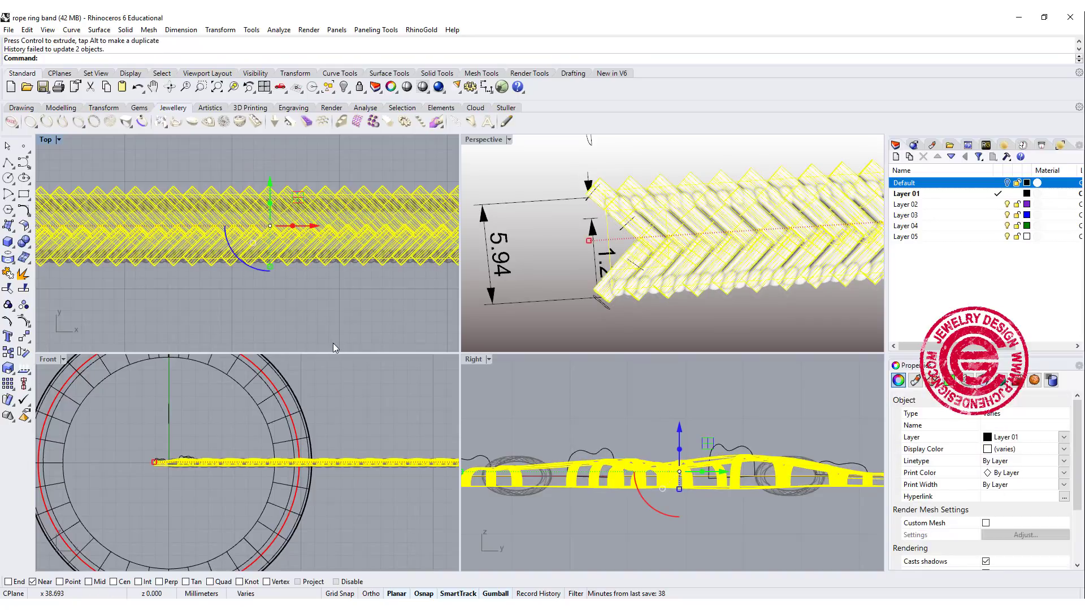
{"action": "left_click", "coordinate": [361, 310]}
{"action": "scroll", "coordinate": [758, 269], "scroll_direction": "down", "scroll_amount": 5}
{"action": "right_click_drag", "start_coordinate": [766, 267], "coordinate": [720, 246]}
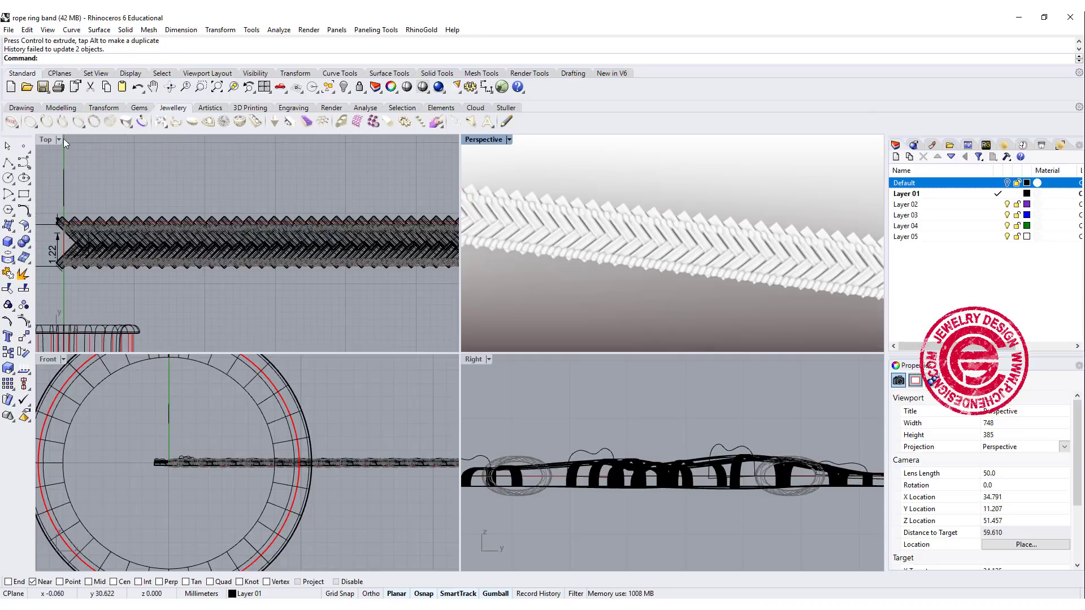
- Maximize the Top view and select the unioned braid solid
{"action": "double_click", "coordinate": [45, 140]}
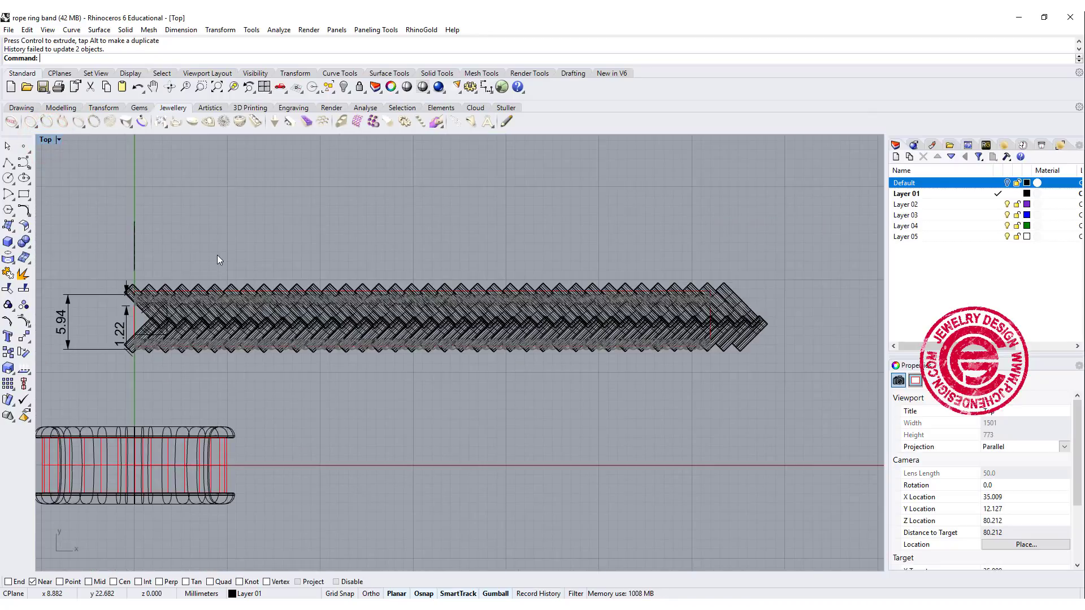
{"action": "scroll", "coordinate": [175, 290], "scroll_direction": "up", "scroll_amount": 6}
{"action": "left_click", "coordinate": [324, 385]}
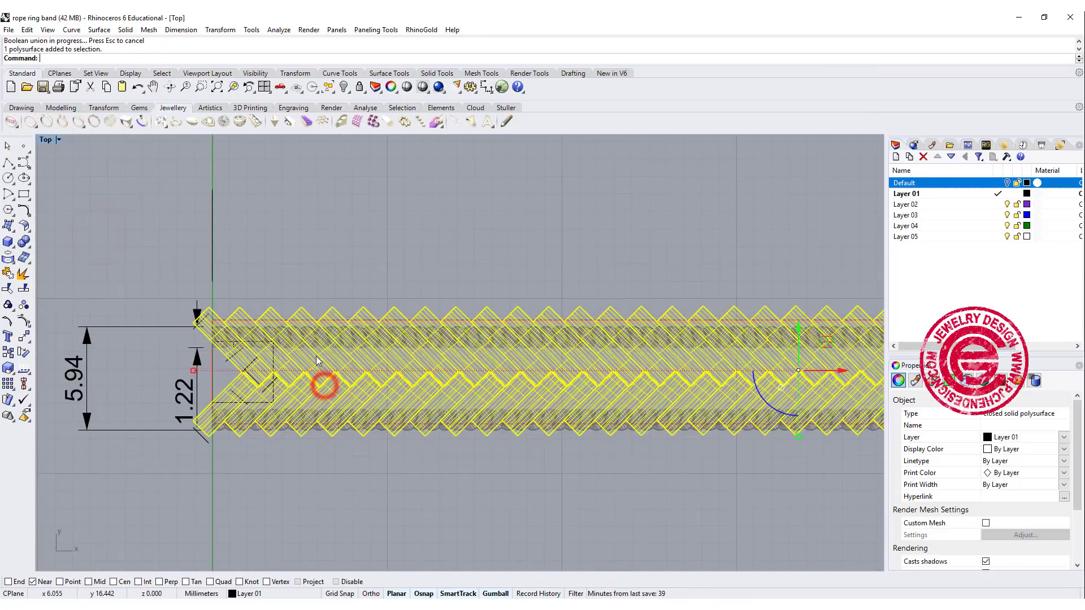
{"action": "scroll", "coordinate": [316, 356], "scroll_direction": "down", "scroll_amount": 3}
{"action": "left_click", "coordinate": [274, 274]}
{"action": "scroll", "coordinate": [275, 274], "scroll_direction": "up", "scroll_amount": 3}
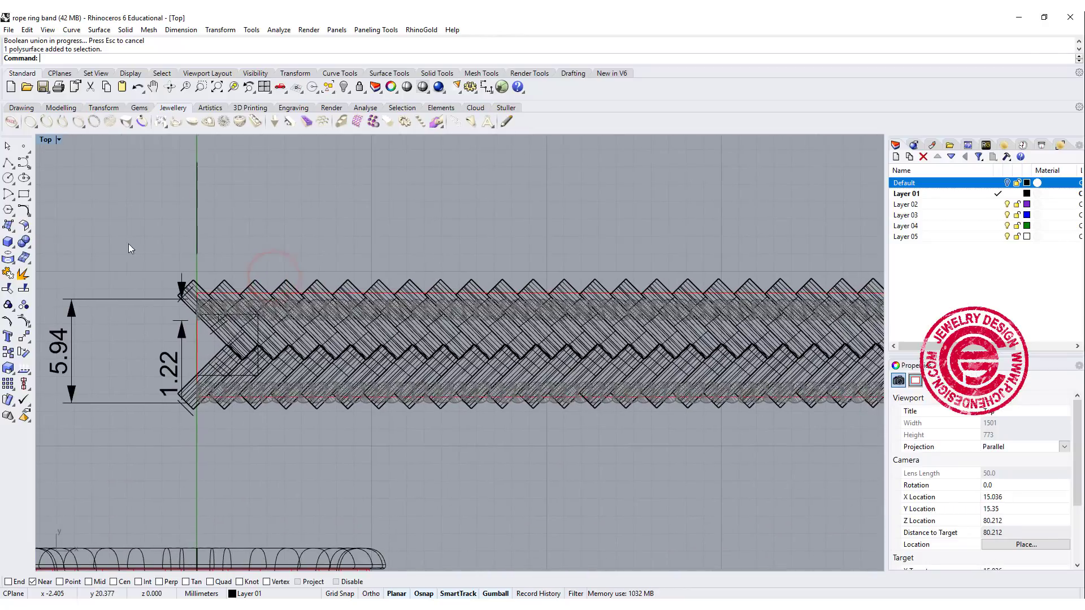
- Draw a box along one jagged long edge of the braid and mirror it to the other side
{"action": "left_click", "coordinate": [7, 242]}
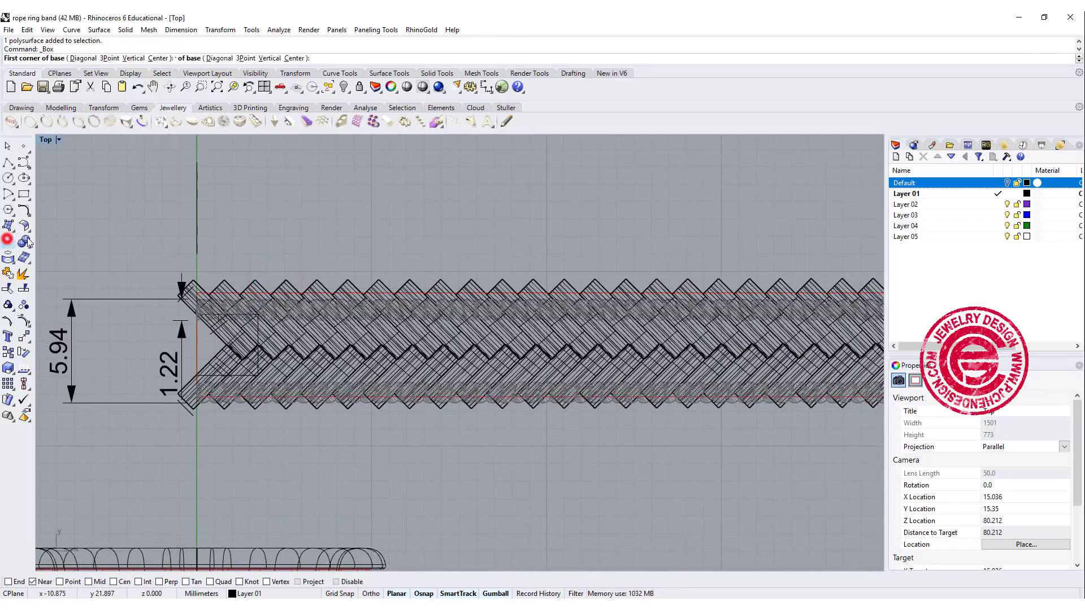
{"action": "left_click", "coordinate": [123, 255]}
{"action": "scroll", "coordinate": [577, 341], "scroll_direction": "down", "scroll_amount": 3}
{"action": "right_click_drag", "start_coordinate": [606, 315], "coordinate": [279, 315]}
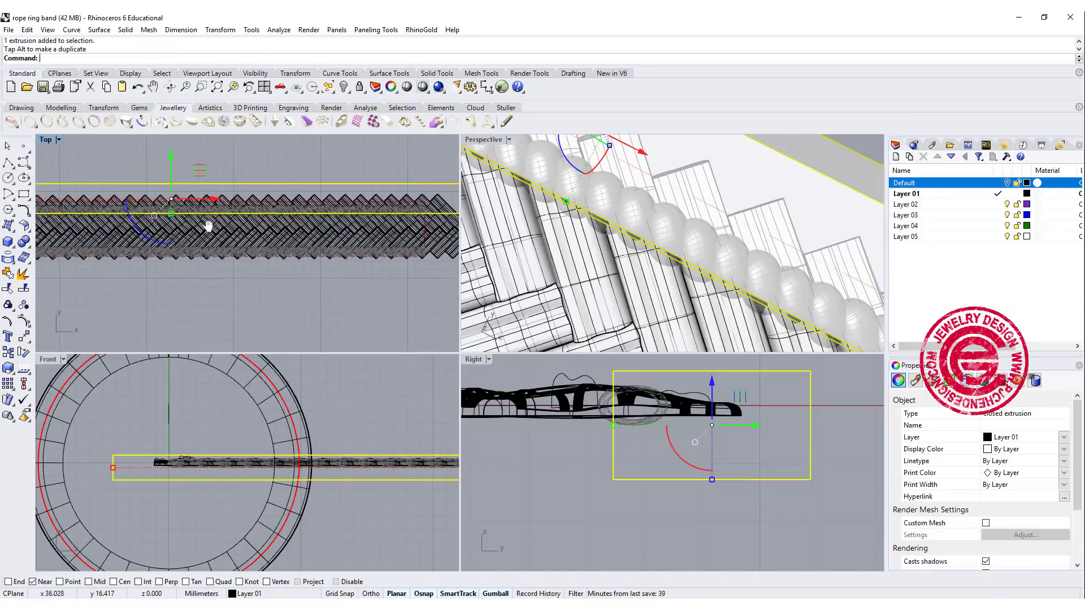
{"action": "left_click", "coordinate": [23, 337]}
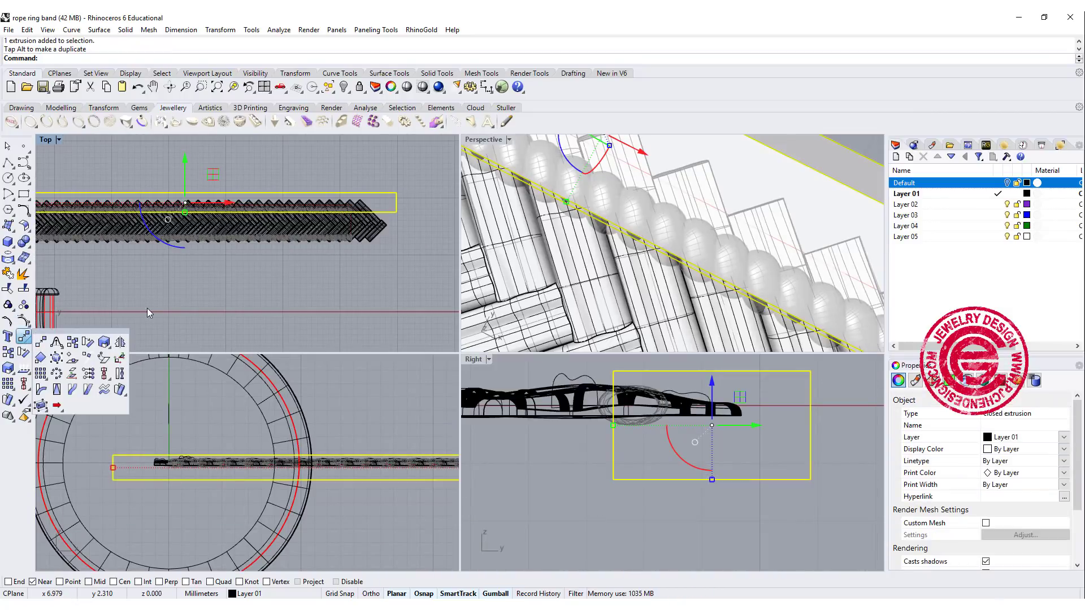
{"action": "left_click", "coordinate": [119, 342]}
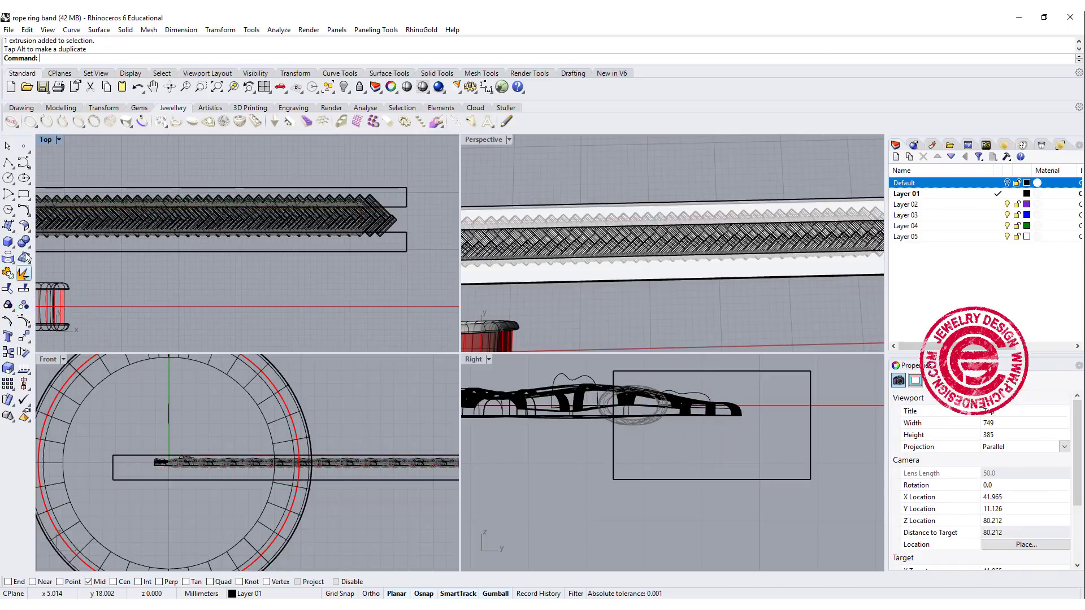
- Subtract the boxes from the braid with BooleanDifference
{"action": "left_click", "coordinate": [25, 243]}
{"action": "left_click", "coordinate": [53, 247]}
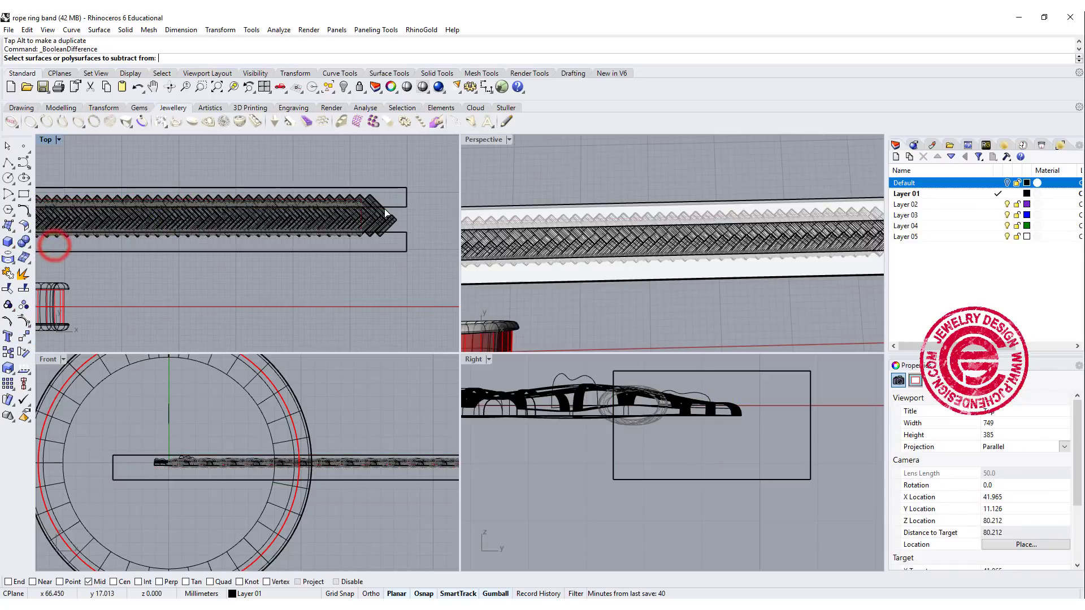
{"action": "left_click", "coordinate": [376, 283]}
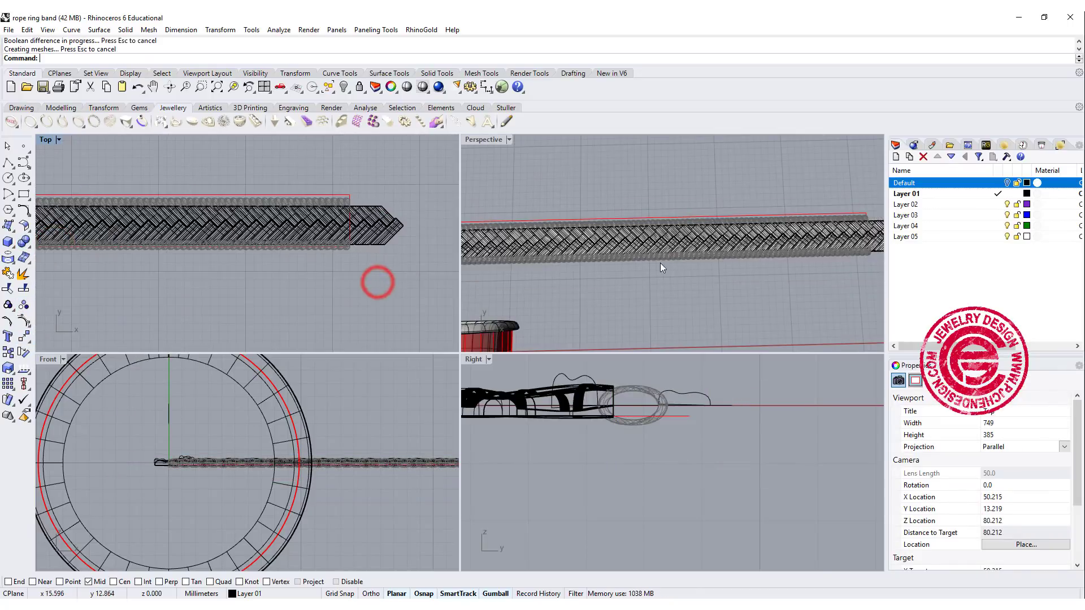
- Inspect the cut braid in a maximized Perspective view, then zoom in on its zigzag junction
{"action": "double_click", "coordinate": [490, 141]}
{"action": "scroll", "coordinate": [248, 381], "scroll_direction": "up", "scroll_amount": 5}
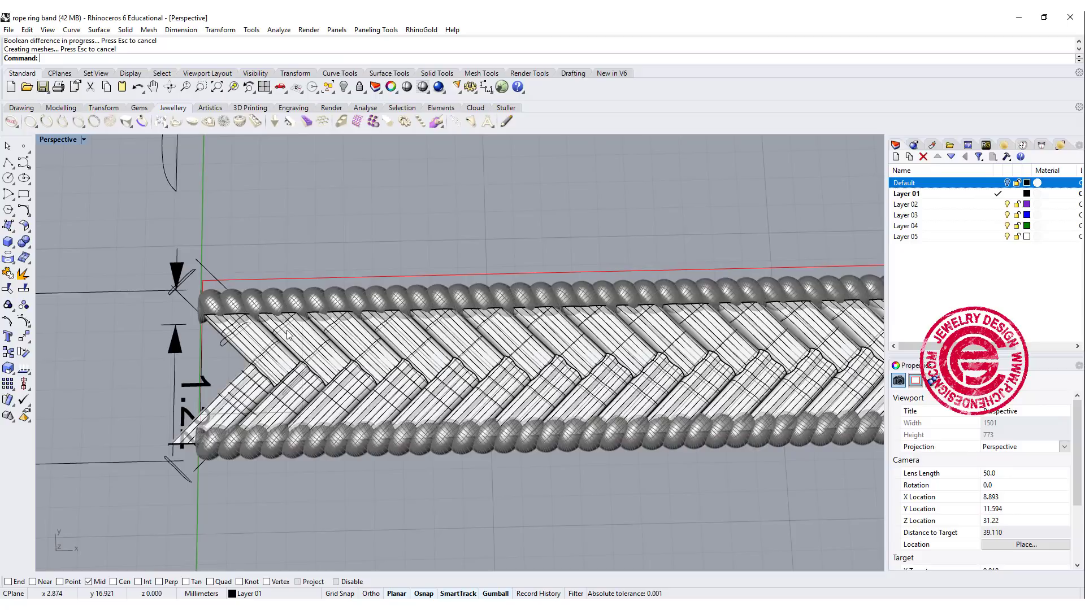
{"action": "double_click", "coordinate": [59, 140]}
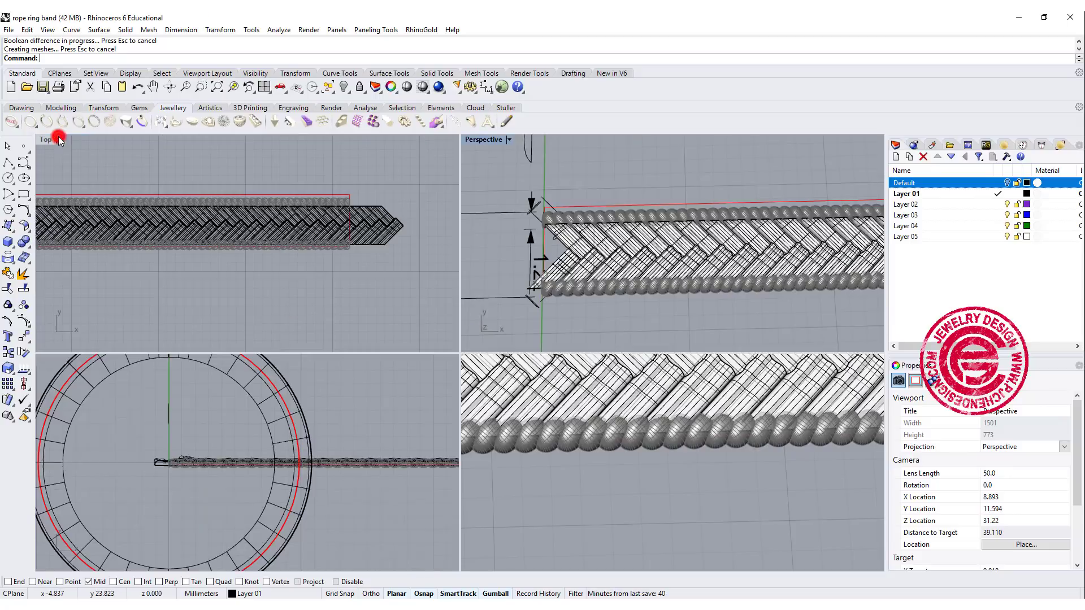
{"action": "scroll", "coordinate": [80, 236], "scroll_direction": "up", "scroll_amount": 4}
{"action": "scroll", "coordinate": [196, 256], "scroll_direction": "up", "scroll_amount": 6}
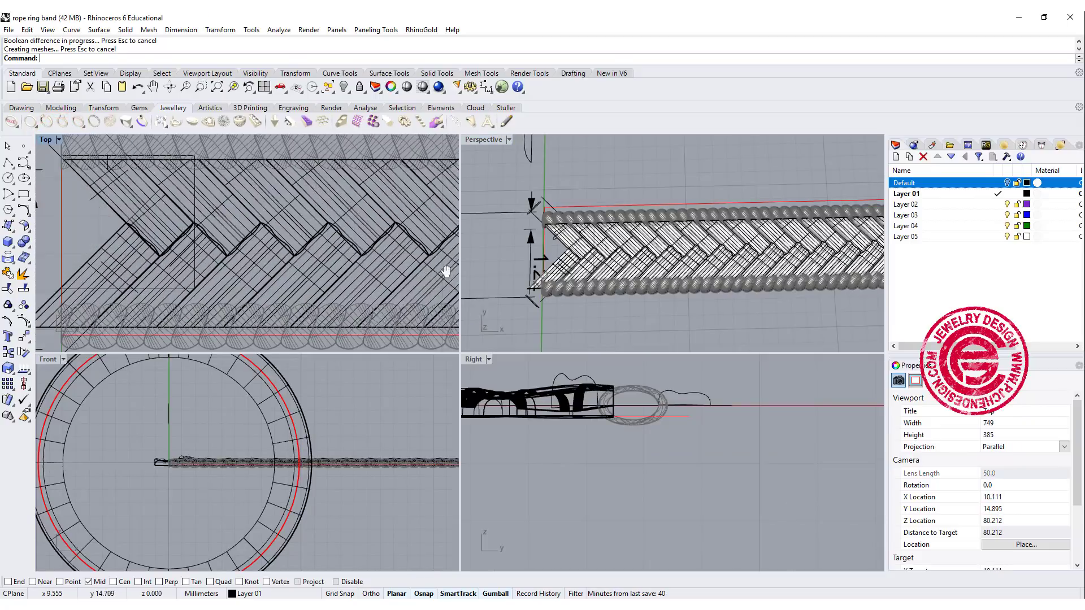
{"action": "right_click_drag", "start_coordinate": [178, 265], "coordinate": [268, 261]}
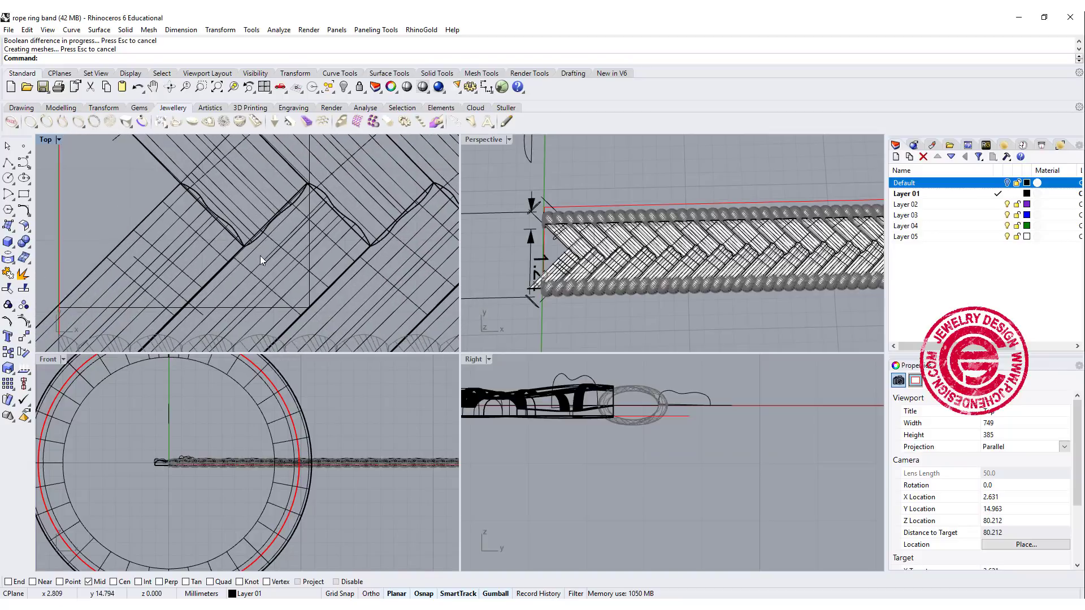
- Move the braid along the band from the curve junction, using Ortho and Int osnap
{"action": "left_click", "coordinate": [23, 336]}
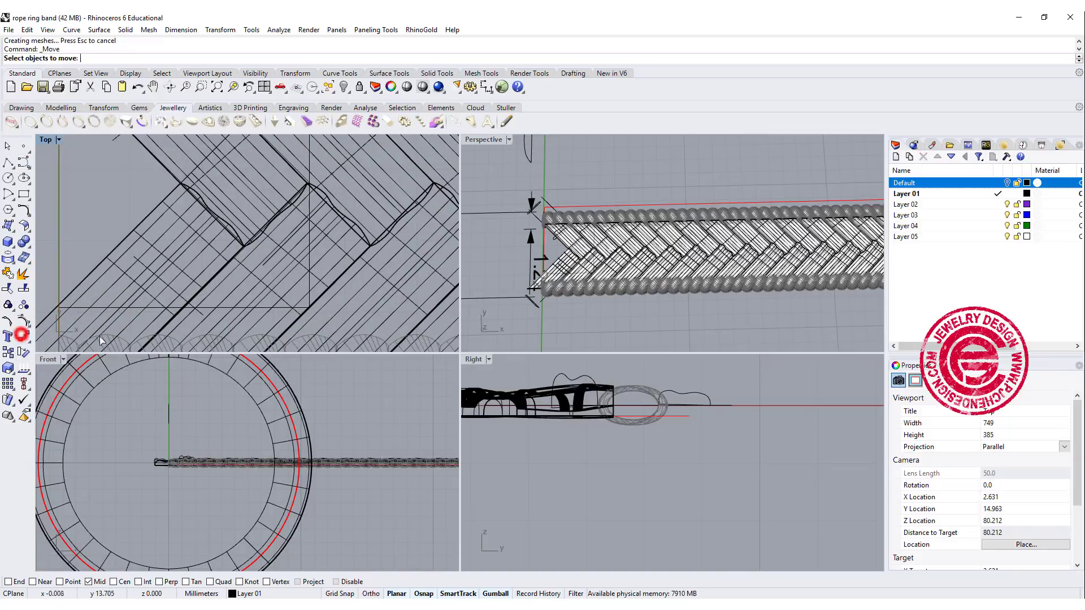
{"action": "scroll", "coordinate": [256, 252], "scroll_direction": "up", "scroll_amount": 3}
{"action": "scroll", "coordinate": [223, 243], "scroll_direction": "up", "scroll_amount": 5}
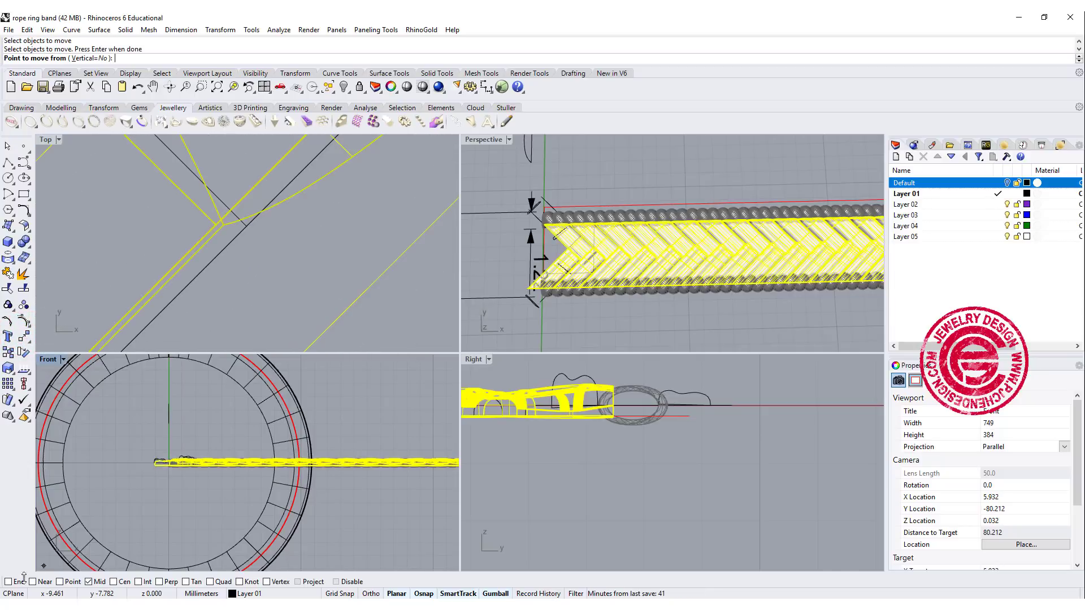
{"action": "left_click", "coordinate": [214, 223]}
{"action": "scroll", "coordinate": [191, 232], "scroll_direction": "down", "scroll_amount": 20}
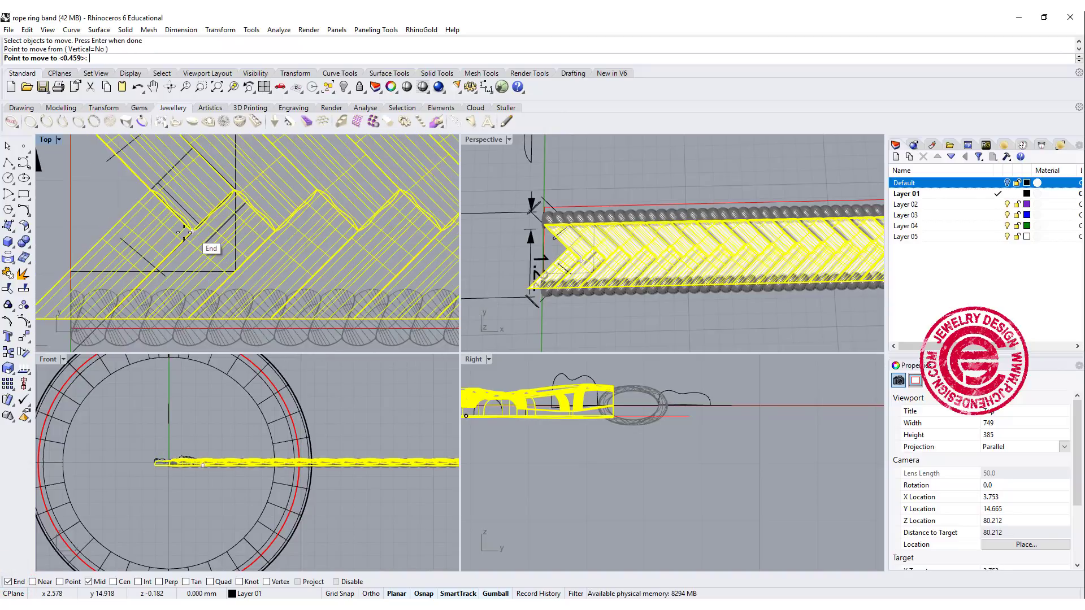
{"action": "key", "text": "shift"}
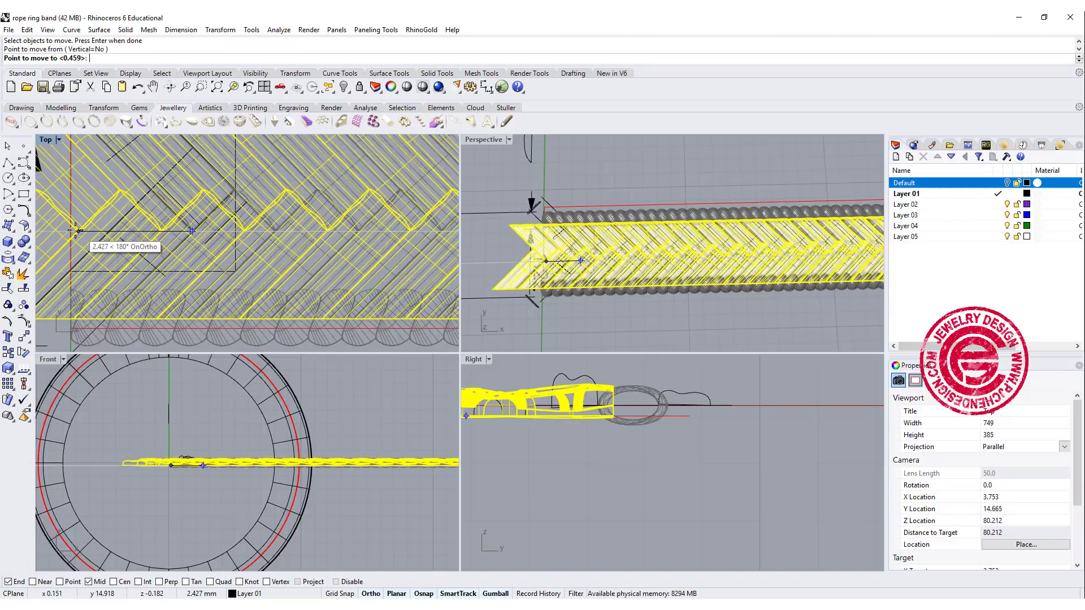
{"action": "key", "text": "F8"}
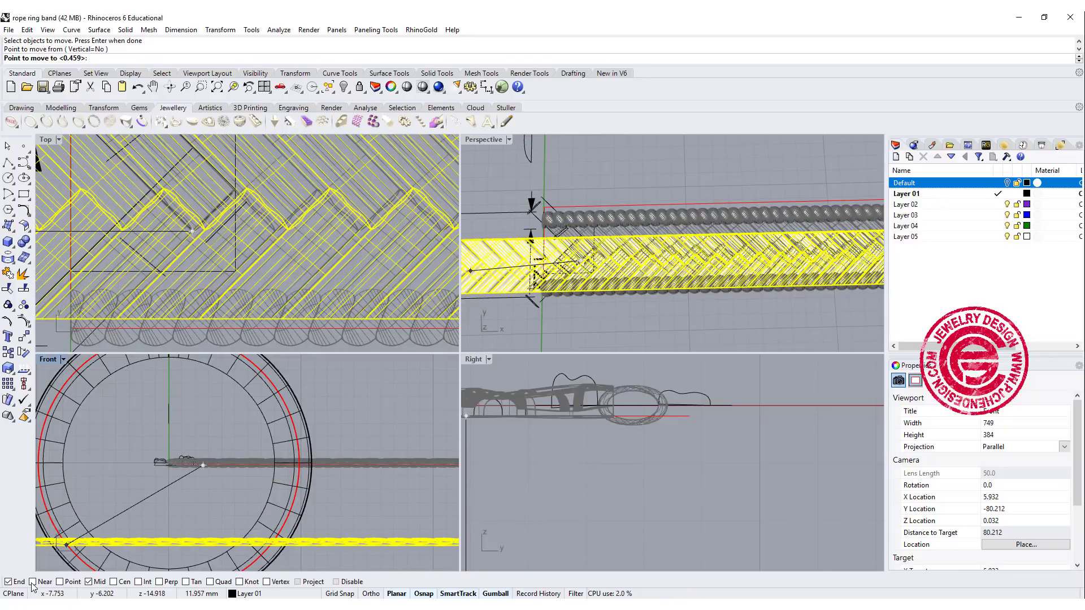
{"action": "left_click", "coordinate": [139, 582]}
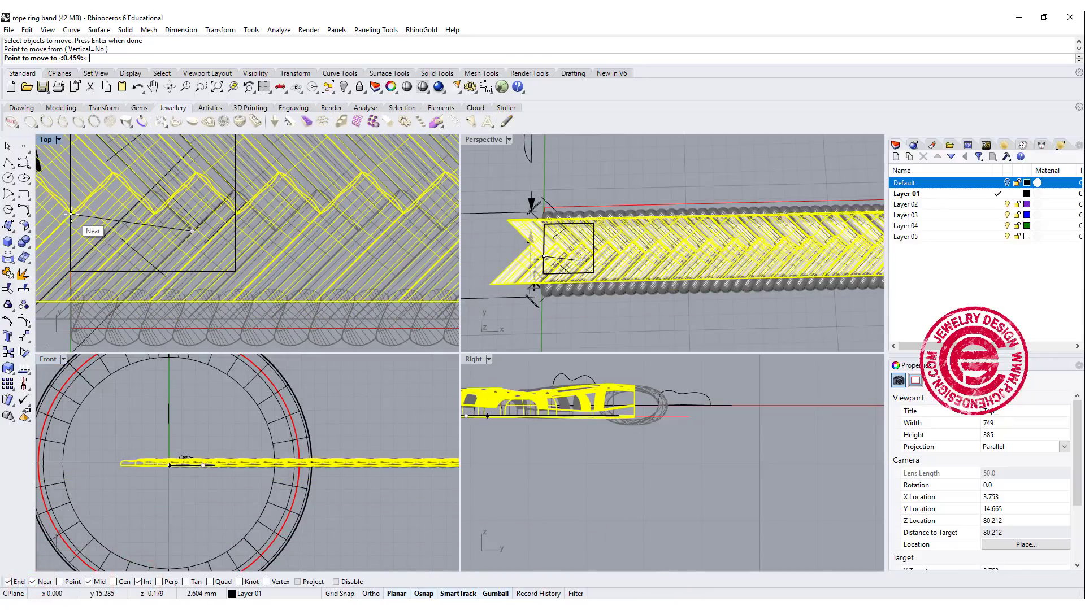
{"action": "left_click", "coordinate": [72, 222]}
- Pan and zoom the Top view to centre the band's right-end zigzag near the red line
{"action": "scroll", "coordinate": [288, 245], "scroll_direction": "up", "scroll_amount": 3}
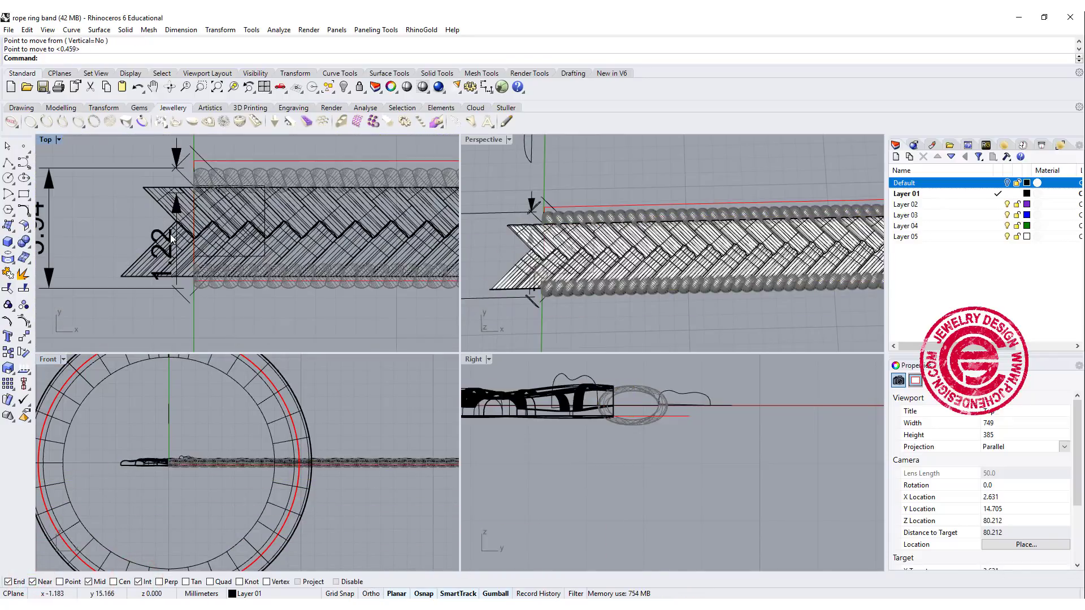
{"action": "scroll", "coordinate": [198, 241], "scroll_direction": "up", "scroll_amount": 2}
{"action": "scroll", "coordinate": [179, 264], "scroll_direction": "up", "scroll_amount": 8}
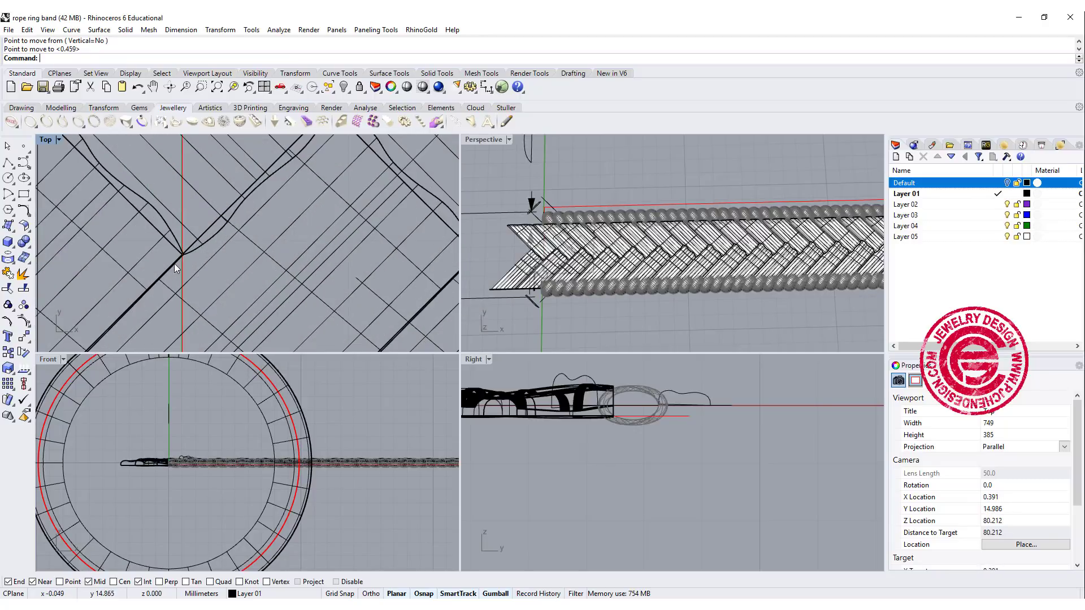
{"action": "scroll", "coordinate": [444, 264], "scroll_direction": "down", "scroll_amount": 10}
{"action": "scroll", "coordinate": [445, 266], "scroll_direction": "down", "scroll_amount": 10}
{"action": "right_click_drag", "start_coordinate": [445, 267], "coordinate": [226, 248]}
{"action": "scroll", "coordinate": [344, 235], "scroll_direction": "up", "scroll_amount": 8}
{"action": "right_click_drag", "start_coordinate": [362, 237], "coordinate": [279, 235]}
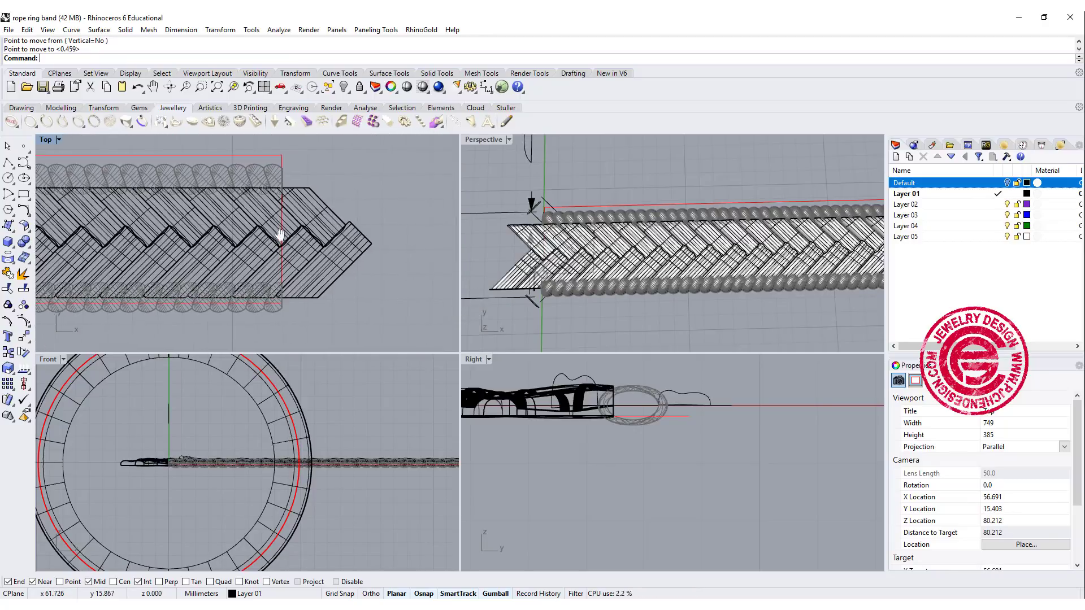
{"action": "scroll", "coordinate": [280, 249], "scroll_direction": "up", "scroll_amount": 8}
- Draw a polyline at the zigzag's end, trim off the braid beyond it, and reselect the braid
{"action": "scroll", "coordinate": [277, 267], "scroll_direction": "up", "scroll_amount": 2}
{"action": "left_click", "coordinate": [8, 163]}
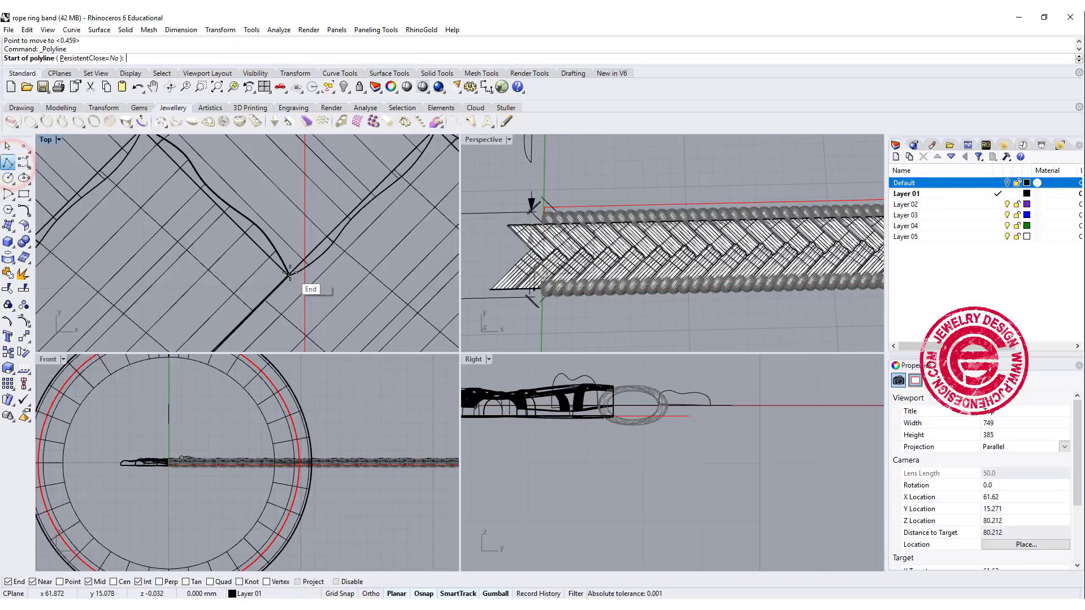
{"action": "left_click", "coordinate": [288, 275]}
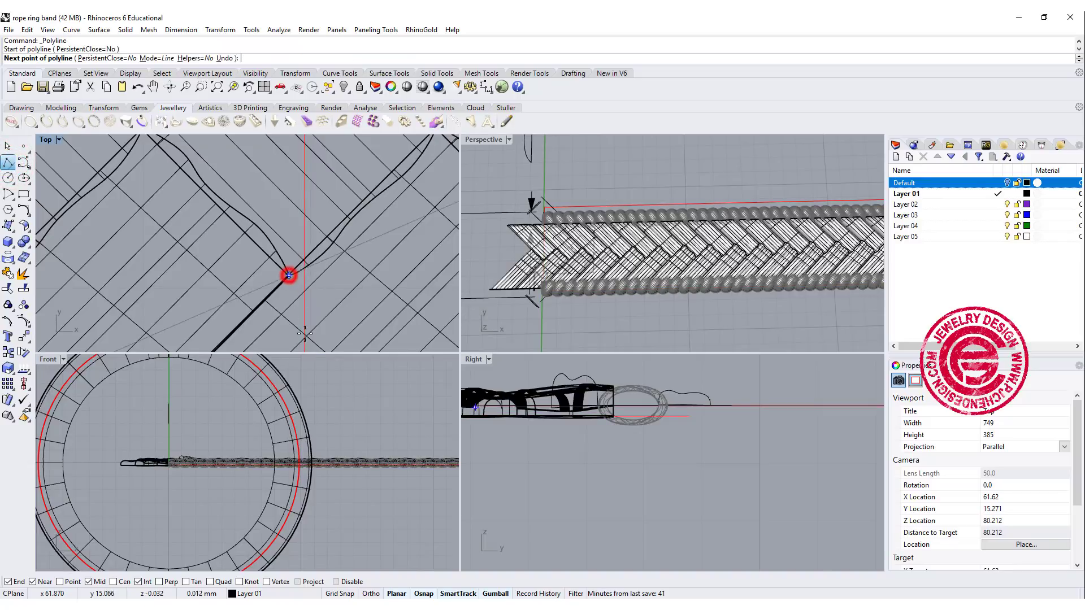
{"action": "scroll", "coordinate": [293, 286], "scroll_direction": "down", "scroll_amount": 3}
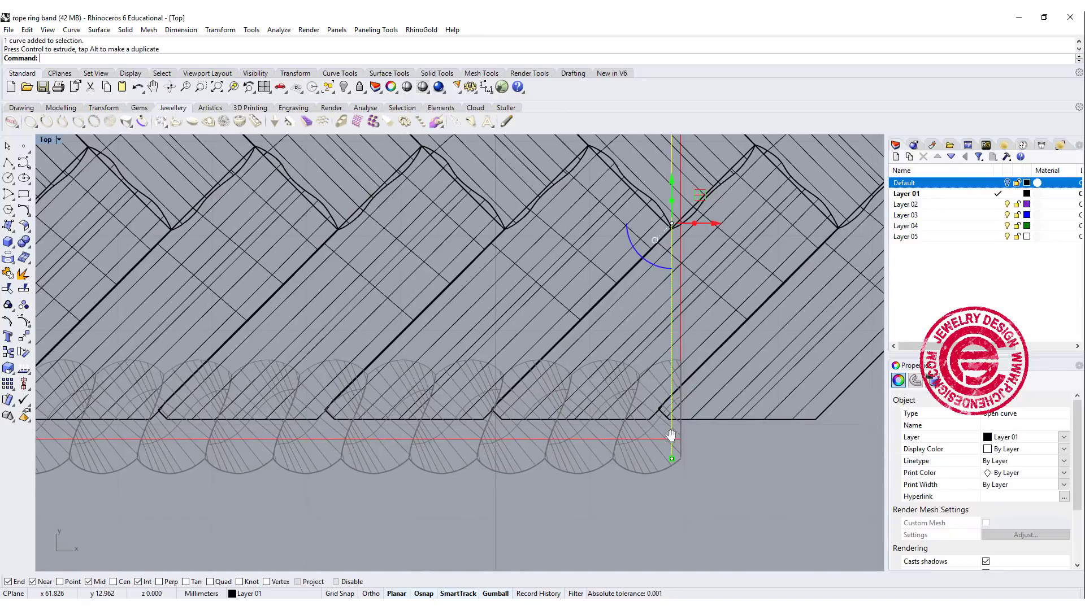
{"action": "left_click", "coordinate": [8, 288]}
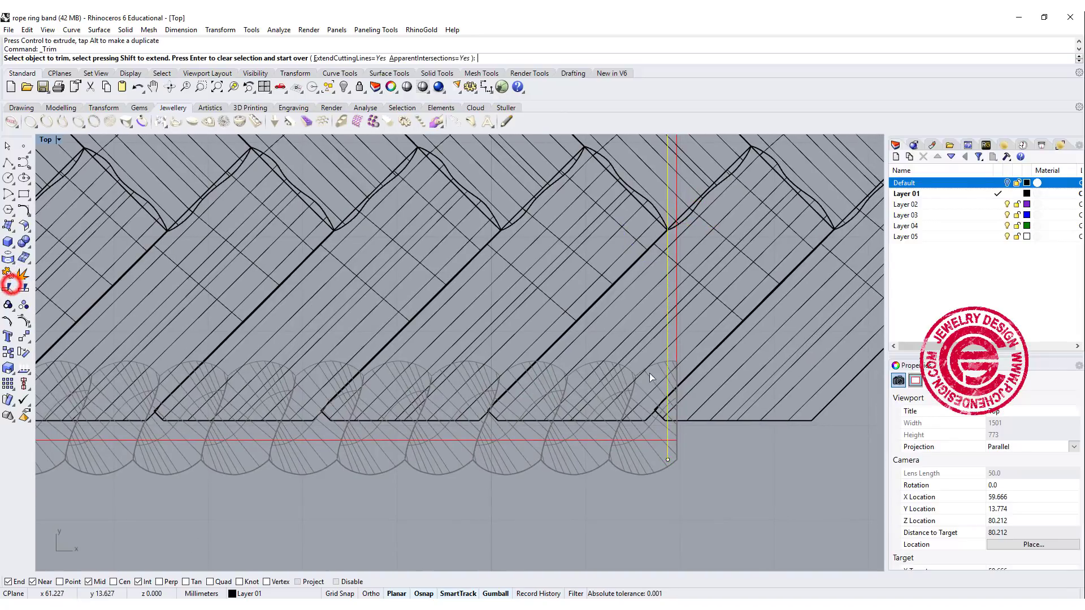
{"action": "left_click", "coordinate": [728, 338]}
{"action": "key", "text": "Return"}
{"action": "scroll", "coordinate": [671, 252], "scroll_direction": "down", "scroll_amount": 2}
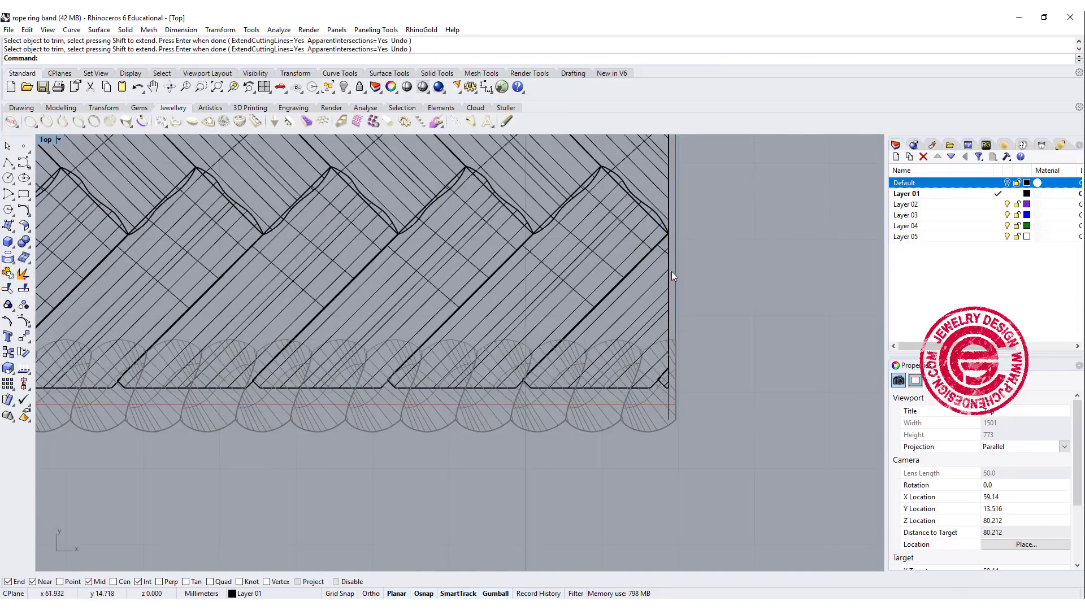
{"action": "left_click", "coordinate": [663, 282]}
{"action": "left_click", "coordinate": [662, 282]}
- Trim the braid beyond the closed outline at the band's left end and select the trimmed strip
{"action": "scroll", "coordinate": [660, 285], "scroll_direction": "down", "scroll_amount": 6}
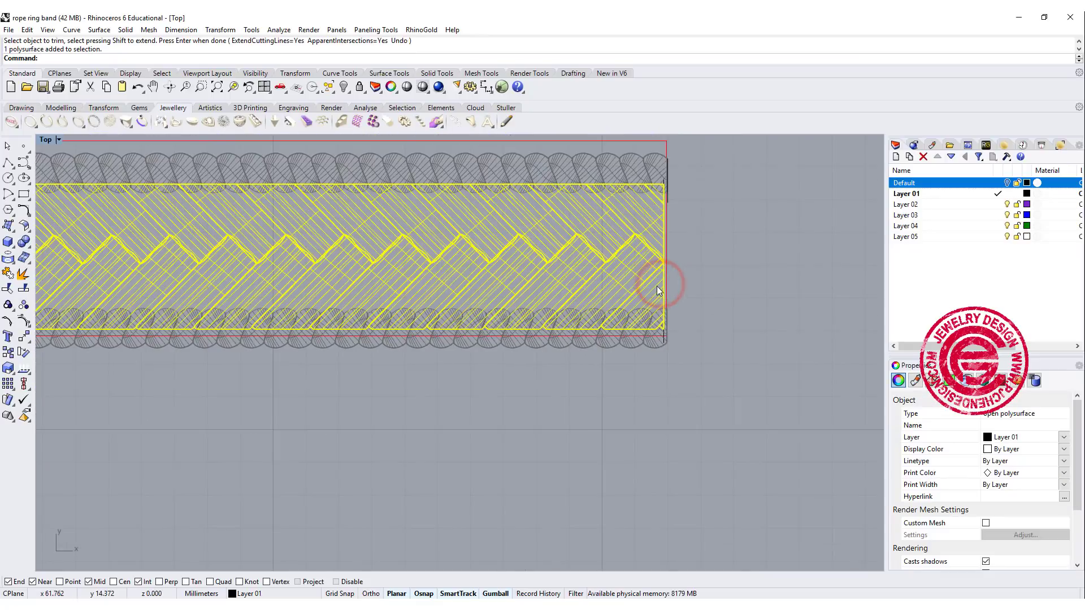
{"action": "scroll", "coordinate": [539, 268], "scroll_direction": "down", "scroll_amount": 3}
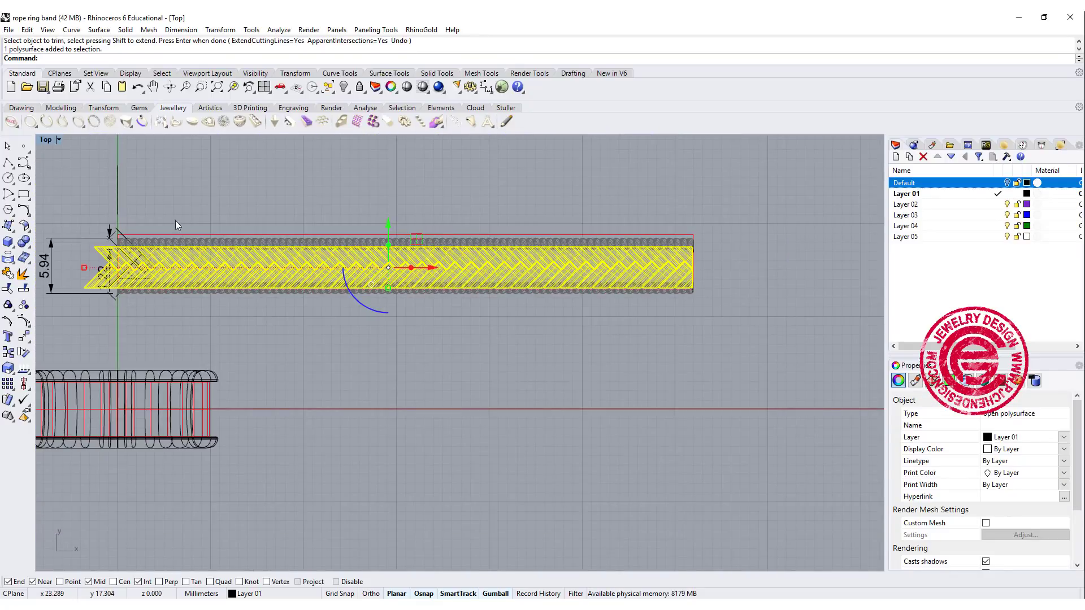
{"action": "scroll", "coordinate": [86, 267], "scroll_direction": "up", "scroll_amount": 6}
{"action": "left_click", "coordinate": [192, 164]}
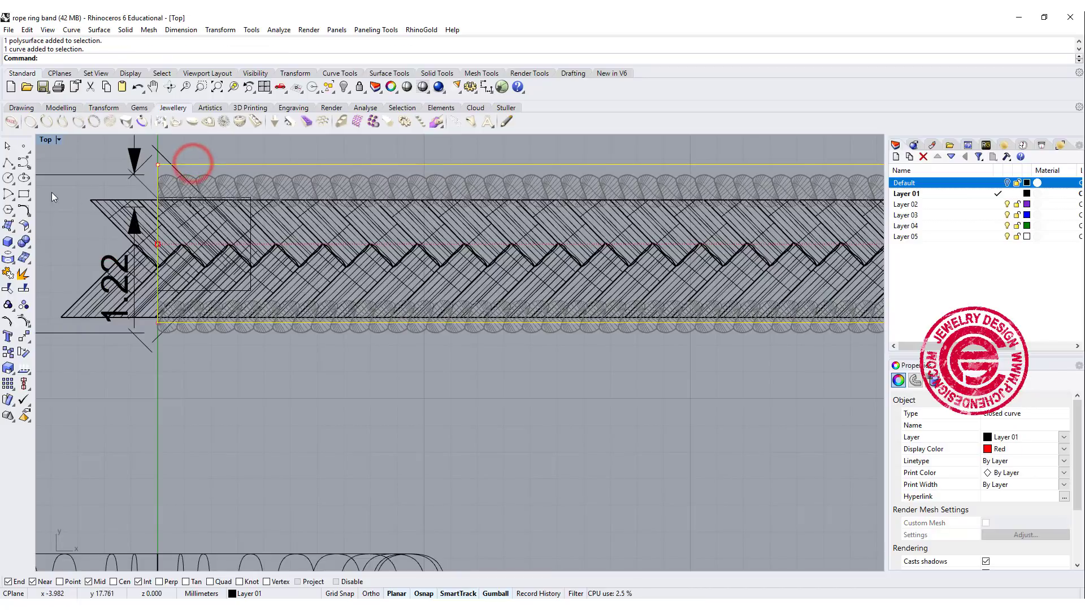
{"action": "left_click", "coordinate": [9, 288]}
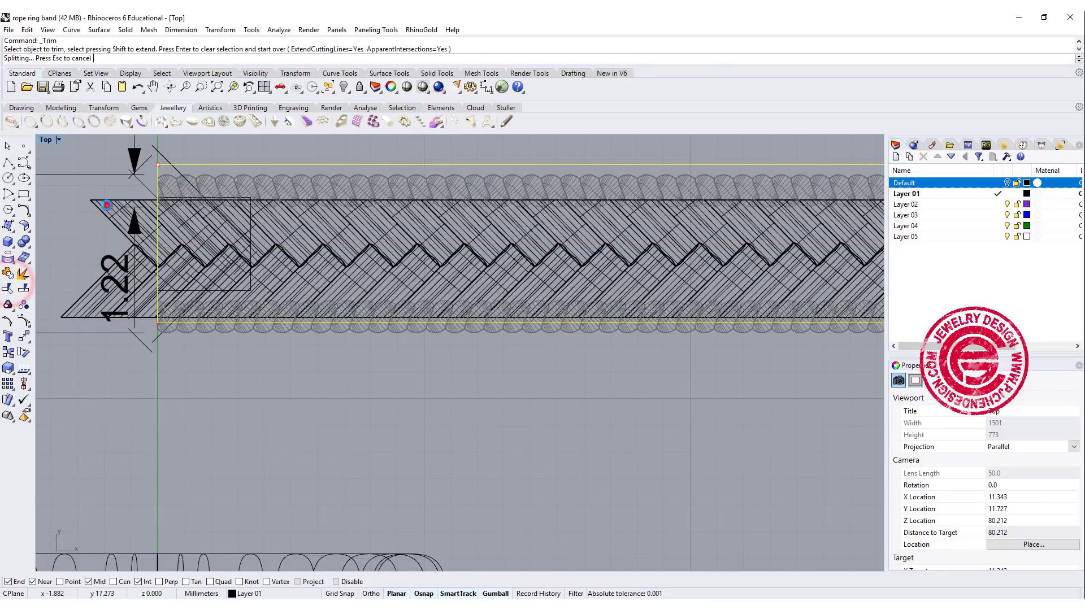
{"action": "left_click", "coordinate": [106, 206]}
{"action": "key", "text": "Return"}
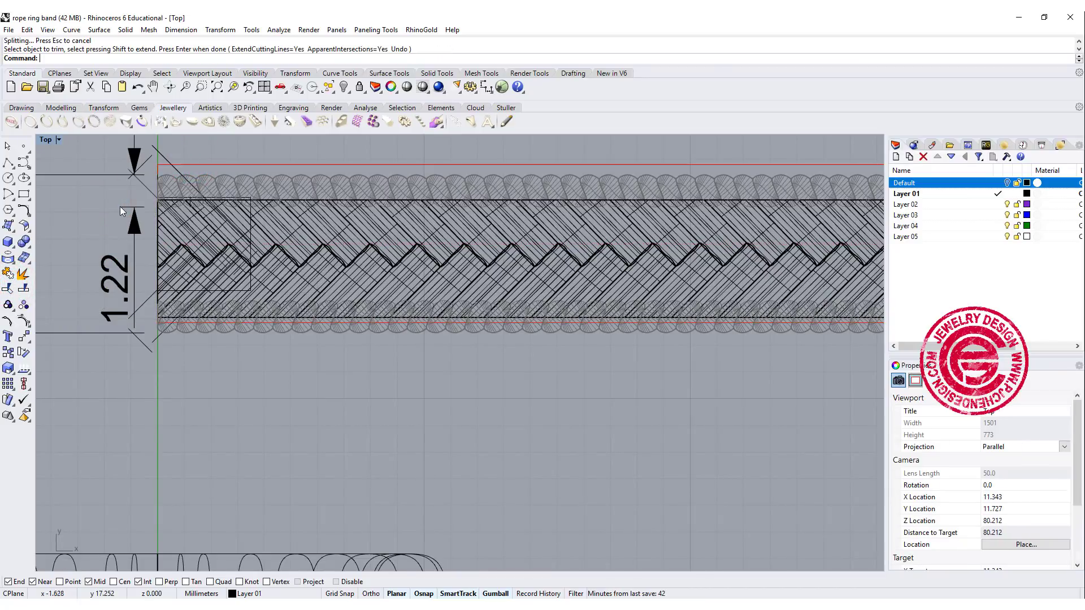
{"action": "scroll", "coordinate": [188, 229], "scroll_direction": "up", "scroll_amount": 4}
{"action": "left_click", "coordinate": [188, 229]}
{"action": "left_click", "coordinate": [183, 234]}
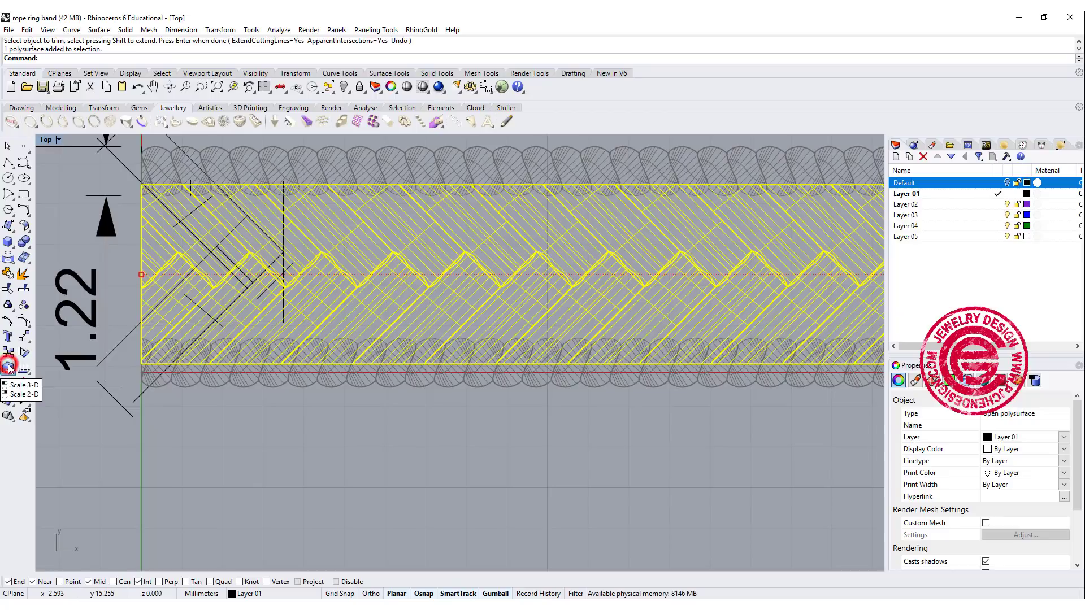
- Stretch the braid with Scale1D from its upper-left corner so its right corner reaches the red line
{"action": "left_click", "coordinate": [56, 373]}
{"action": "scroll", "coordinate": [127, 162], "scroll_direction": "up", "scroll_amount": 1}
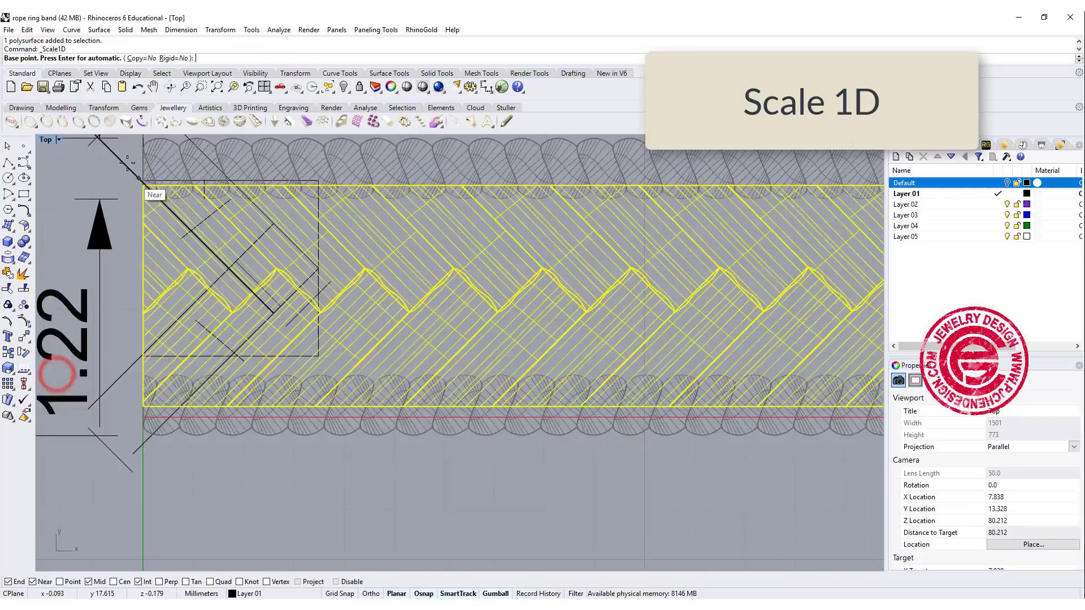
{"action": "scroll", "coordinate": [127, 162], "scroll_direction": "up", "scroll_amount": 3}
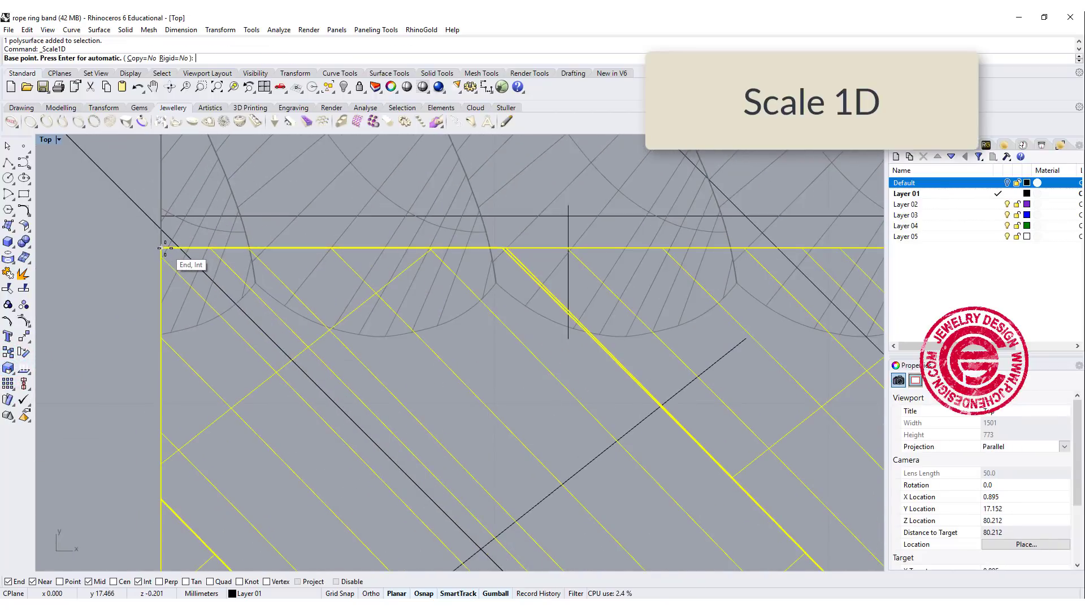
{"action": "left_click", "coordinate": [165, 249]}
{"action": "scroll", "coordinate": [498, 320], "scroll_direction": "down", "scroll_amount": 12}
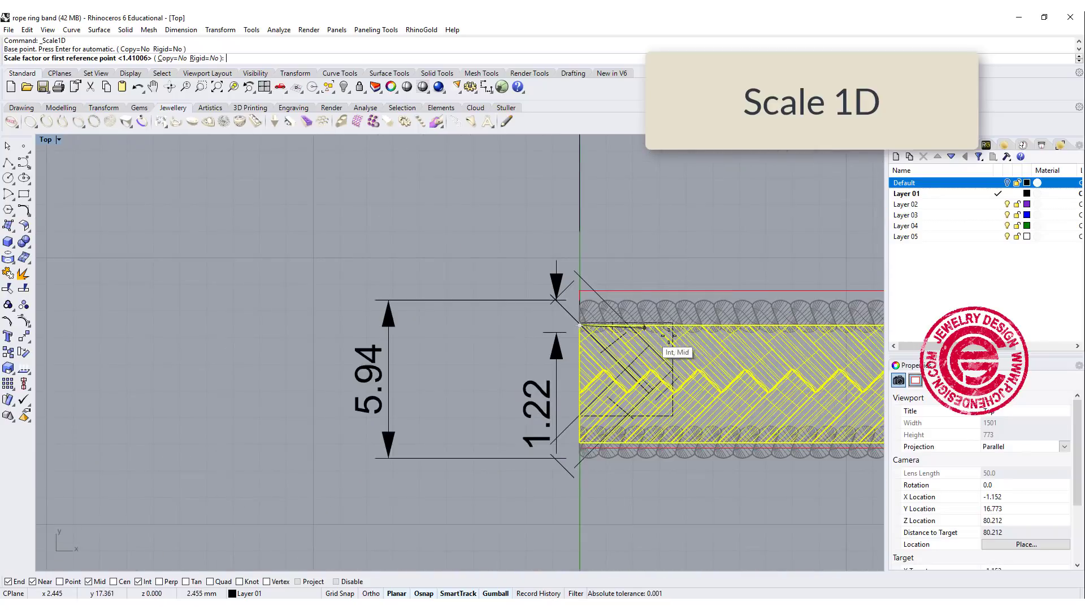
{"action": "right_click_drag", "start_coordinate": [756, 340], "coordinate": [307, 345]}
{"action": "scroll", "coordinate": [700, 378], "scroll_direction": "down", "scroll_amount": 3}
{"action": "right_click_drag", "start_coordinate": [701, 379], "coordinate": [303, 363]}
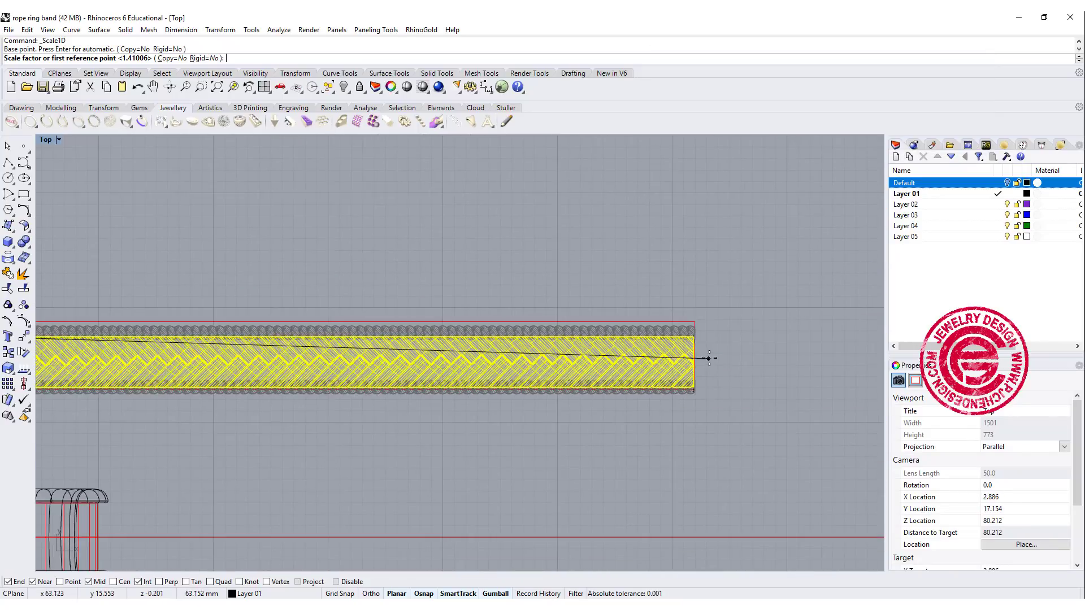
{"action": "scroll", "coordinate": [680, 326], "scroll_direction": "up", "scroll_amount": 5}
{"action": "scroll", "coordinate": [673, 300], "scroll_direction": "up", "scroll_amount": 6}
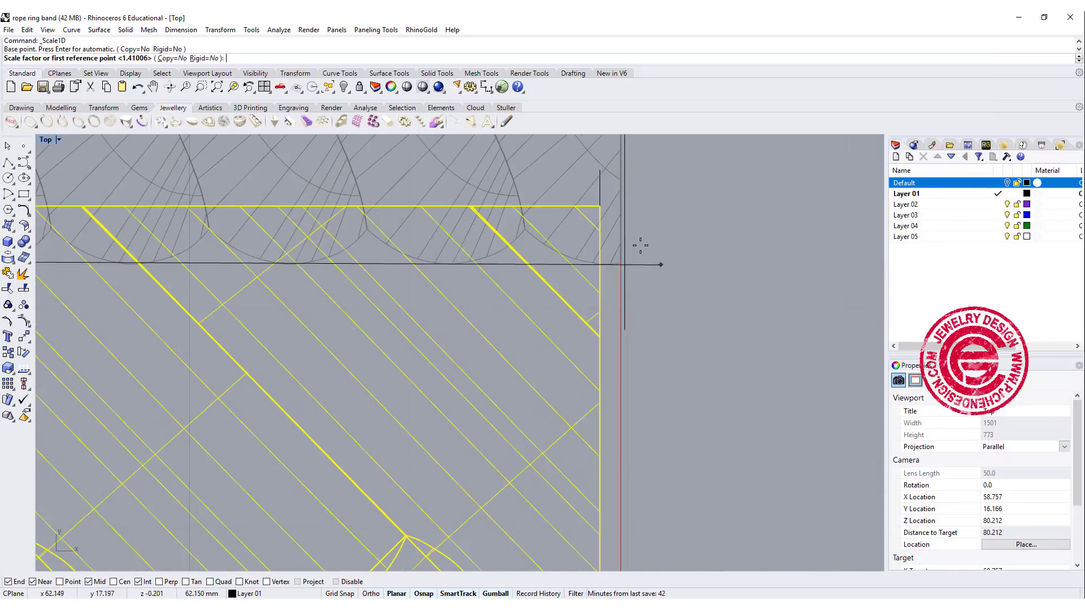
{"action": "left_click", "coordinate": [606, 207]}
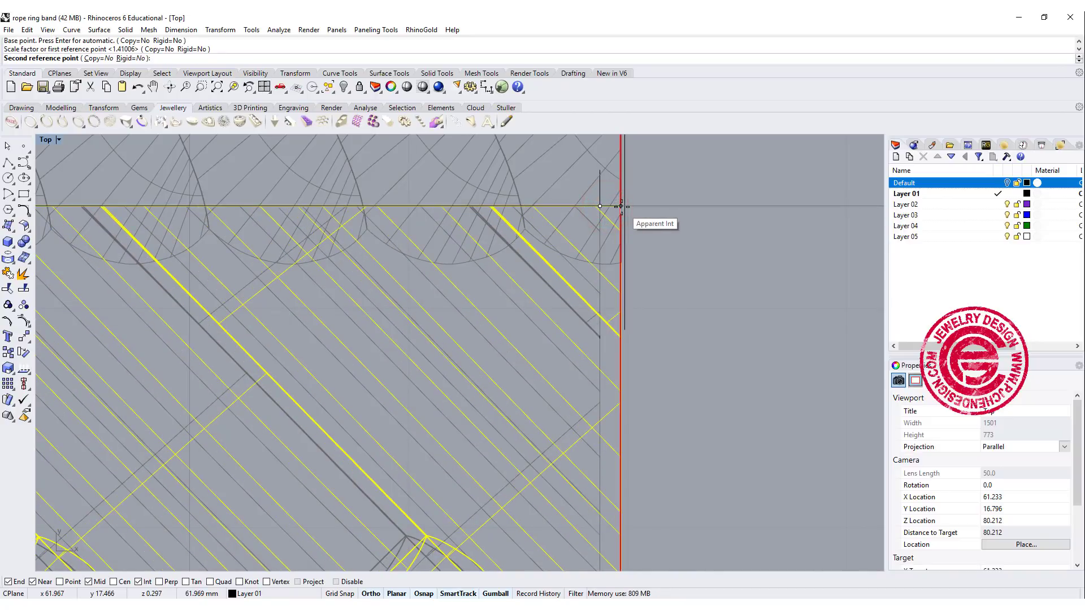
{"action": "left_click", "coordinate": [621, 206]}
{"action": "scroll", "coordinate": [667, 250], "scroll_direction": "down", "scroll_amount": 6}
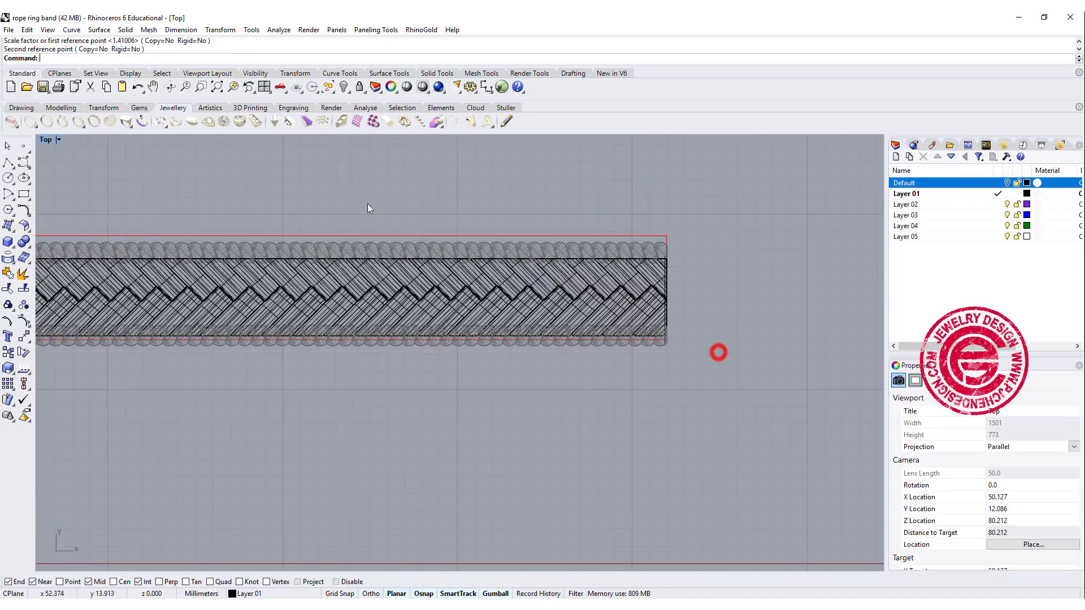
{"action": "scroll", "coordinate": [700, 294], "scroll_direction": "down", "scroll_amount": 4}
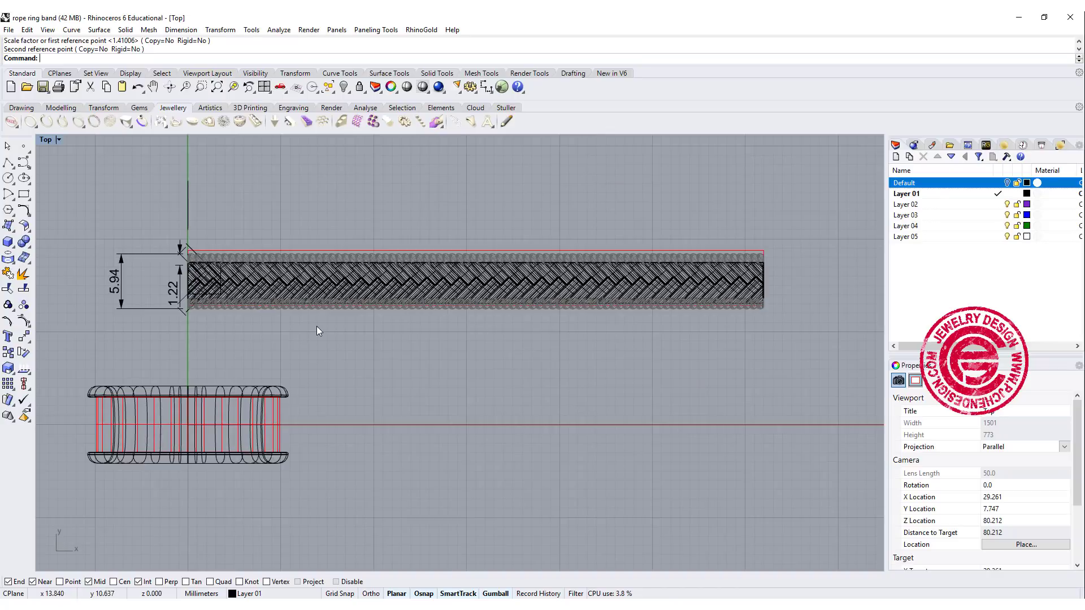
{"action": "scroll", "coordinate": [298, 244], "scroll_direction": "up", "scroll_amount": 5}
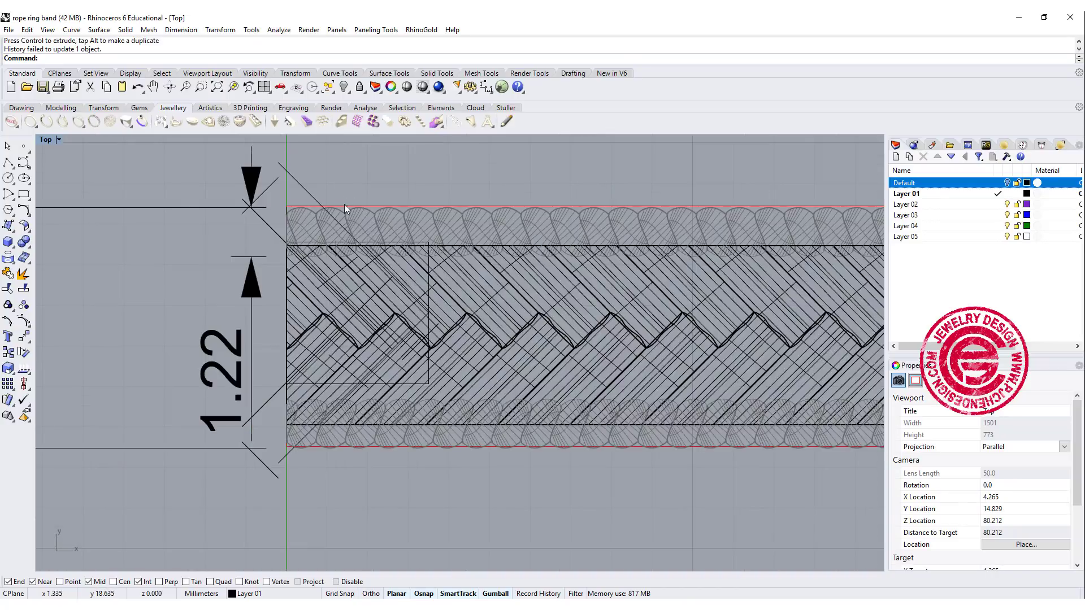
- Build a planar surface from the closed outline with PlanarSrf and unlock the locked objects
{"action": "left_click", "coordinate": [344, 207]}
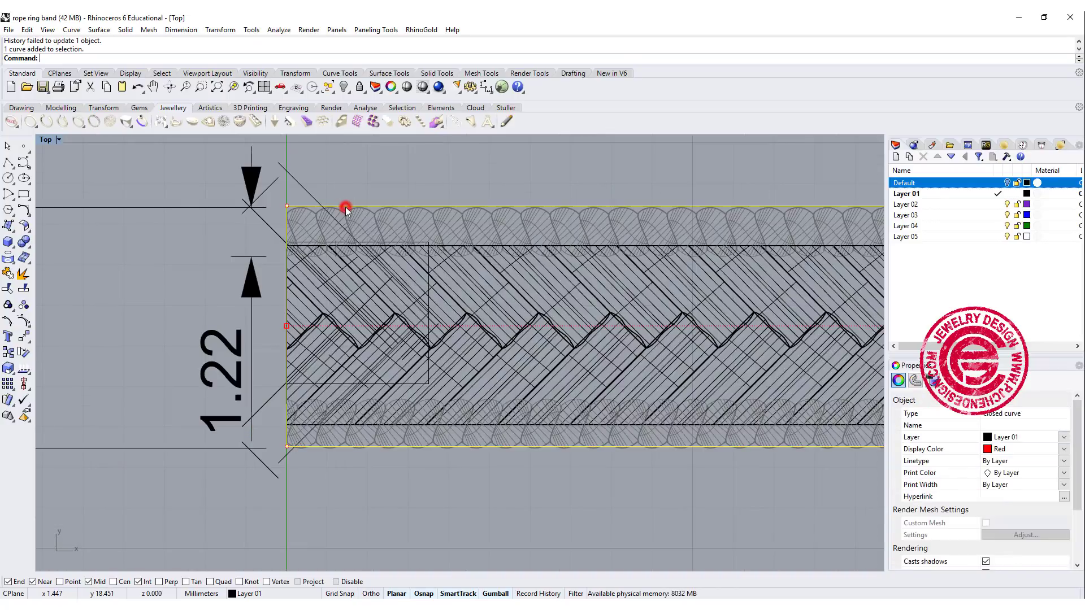
{"action": "left_click", "coordinate": [8, 227]}
{"action": "left_click", "coordinate": [44, 228]}
{"action": "left_click", "coordinate": [166, 243]}
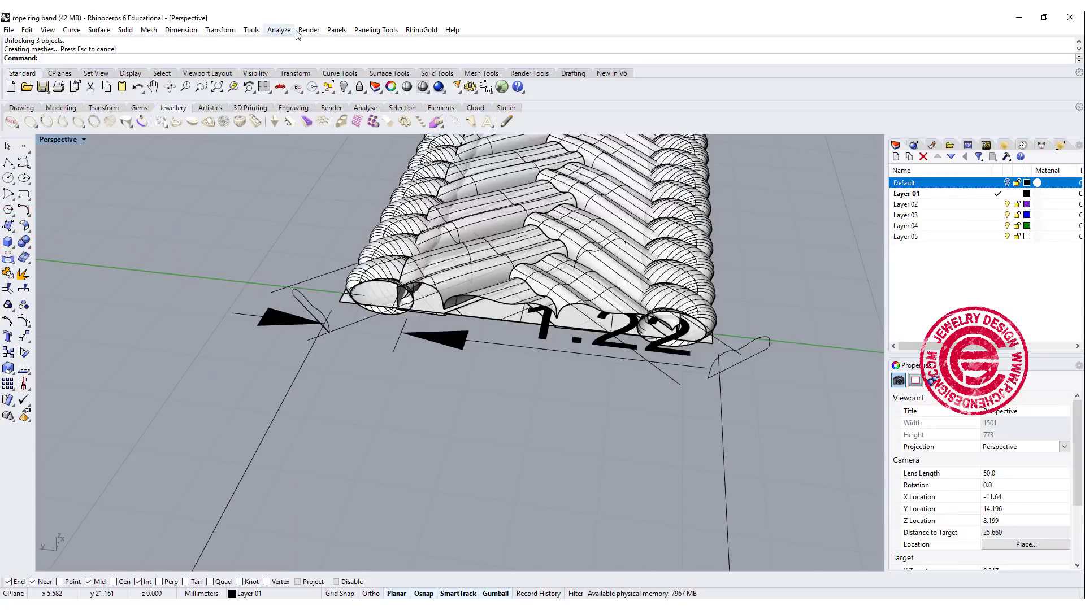
{"action": "left_click", "coordinate": [279, 30]}
{"action": "mouse_move", "coordinate": [250, 31]}
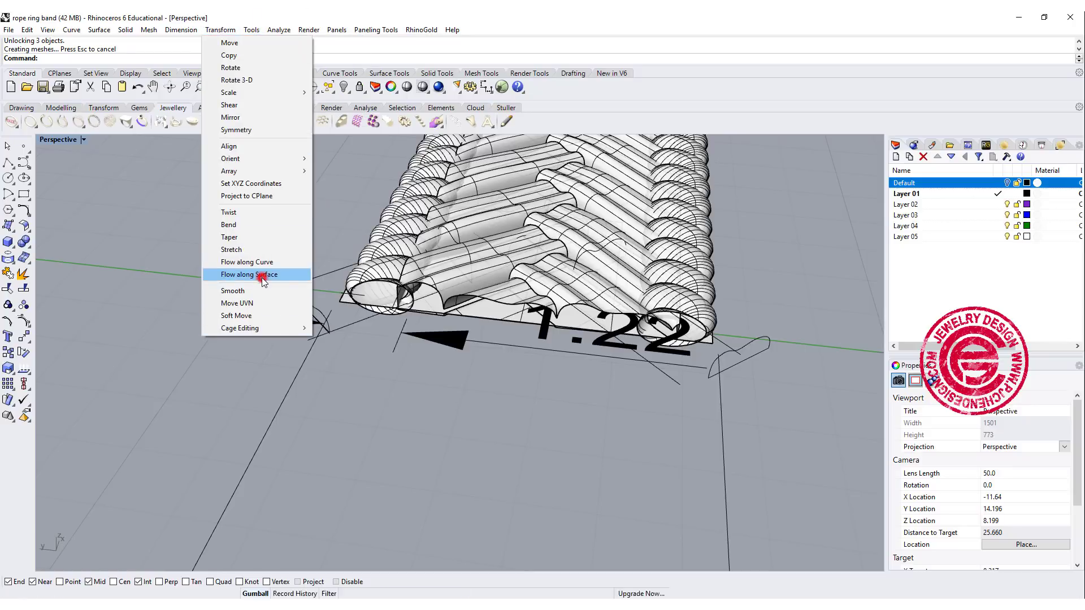
- Flow the braid and rope pieces from the flat base surface onto the ring surface with FlowAlongSrf
{"action": "left_click", "coordinate": [262, 275]}
{"action": "left_click", "coordinate": [393, 286]}
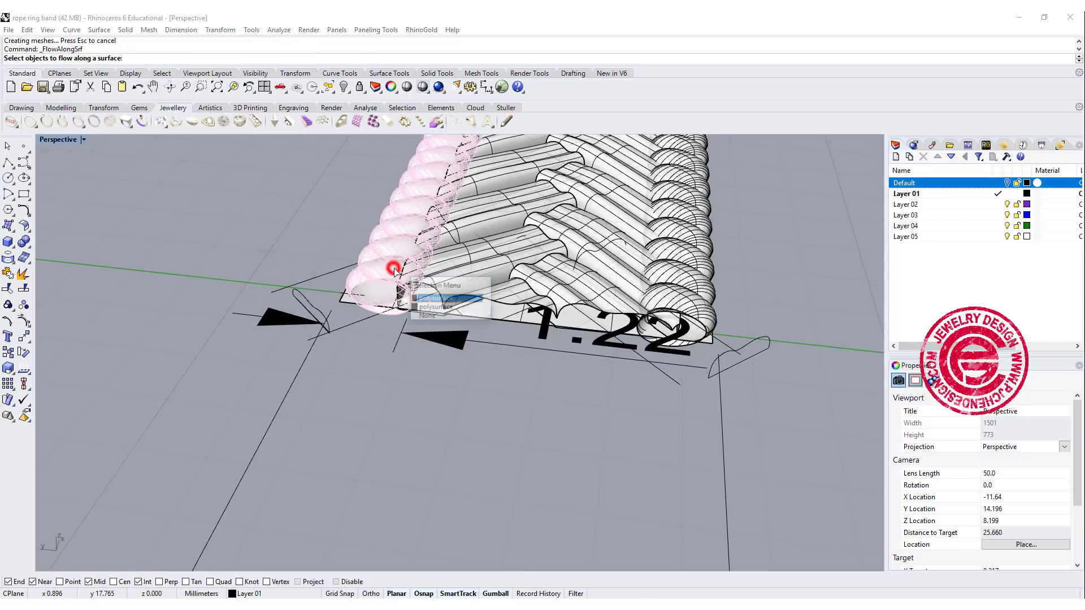
{"action": "left_click", "coordinate": [442, 299]}
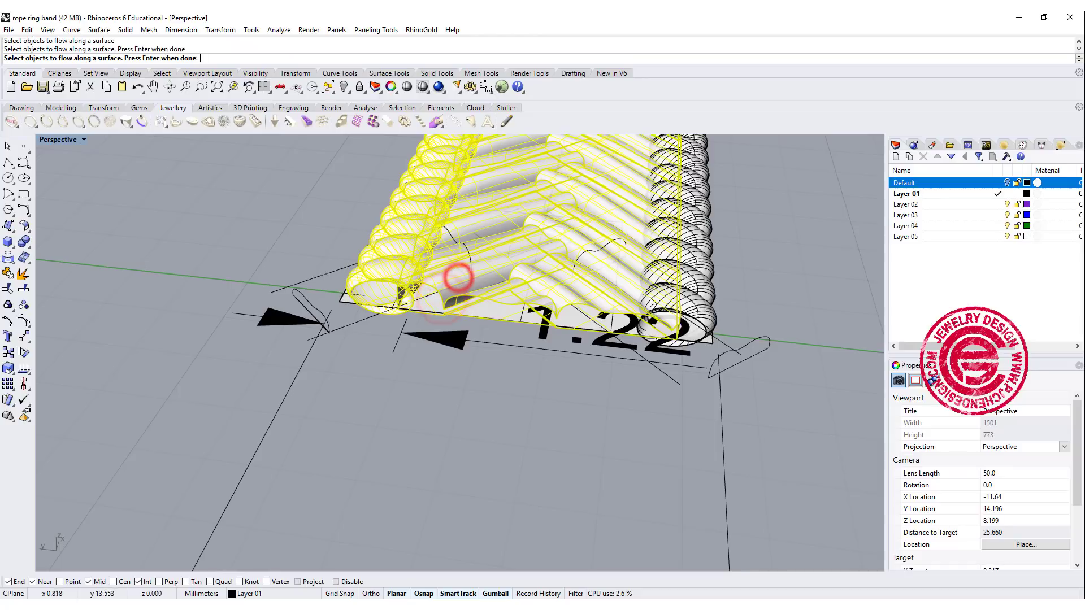
{"action": "left_click", "coordinate": [680, 302]}
{"action": "key", "text": "Return"}
{"action": "scroll", "coordinate": [350, 300], "scroll_direction": "up", "scroll_amount": 5}
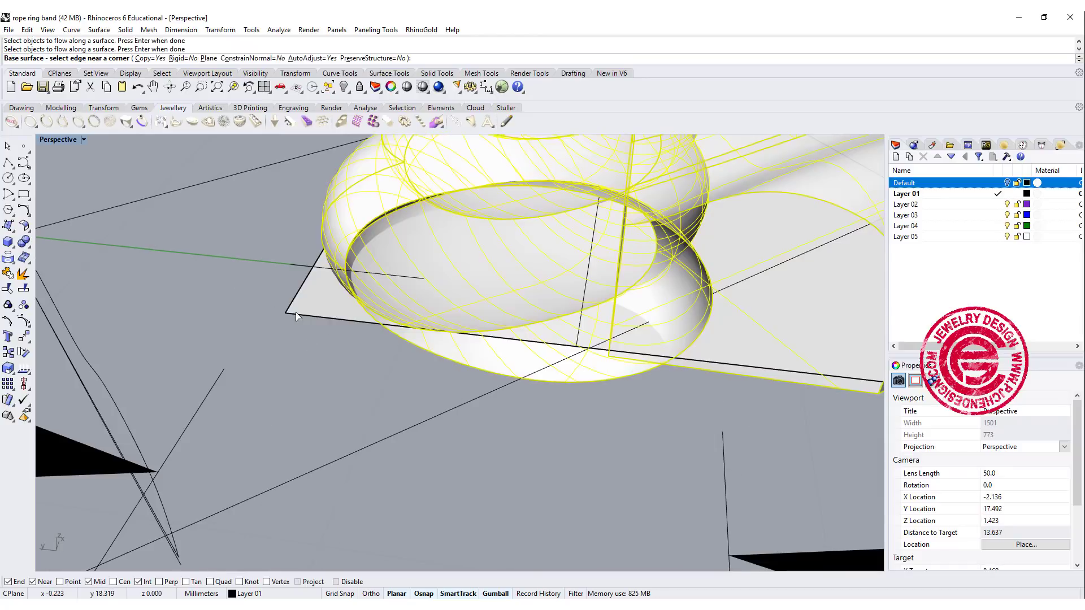
{"action": "left_click", "coordinate": [293, 310]}
{"action": "scroll", "coordinate": [292, 310], "scroll_direction": "down", "scroll_amount": 6}
{"action": "right_click_drag", "start_coordinate": [734, 374], "coordinate": [415, 399]}
{"action": "scroll", "coordinate": [413, 397], "scroll_direction": "up", "scroll_amount": 4}
{"action": "left_click", "coordinate": [412, 395]}
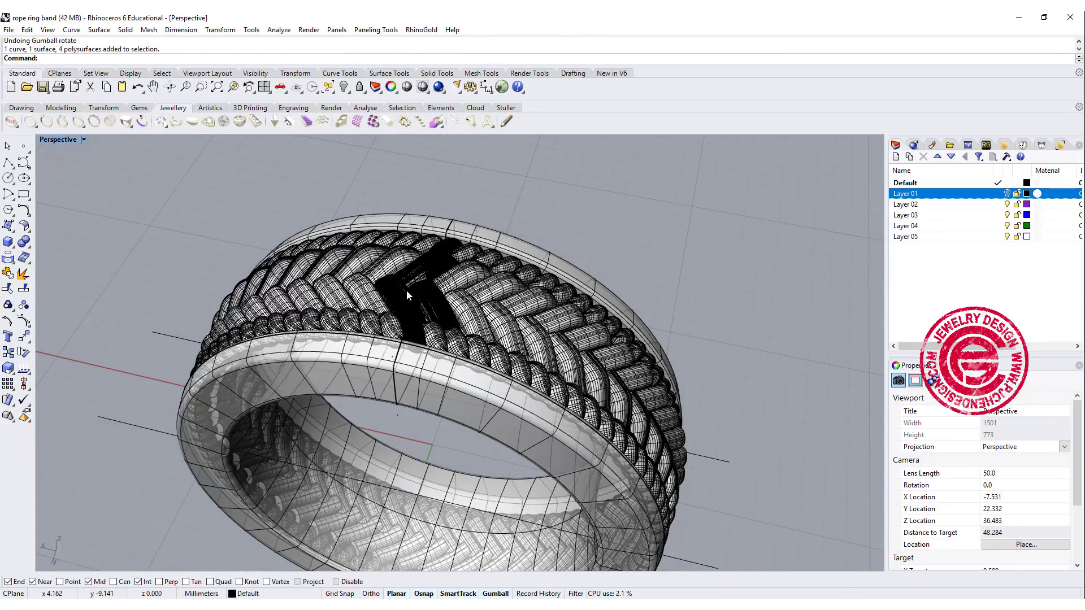
{"action": "scroll", "coordinate": [405, 290], "scroll_direction": "up", "scroll_amount": 5}
{"action": "scroll", "coordinate": [426, 304], "scroll_direction": "up", "scroll_amount": 3}
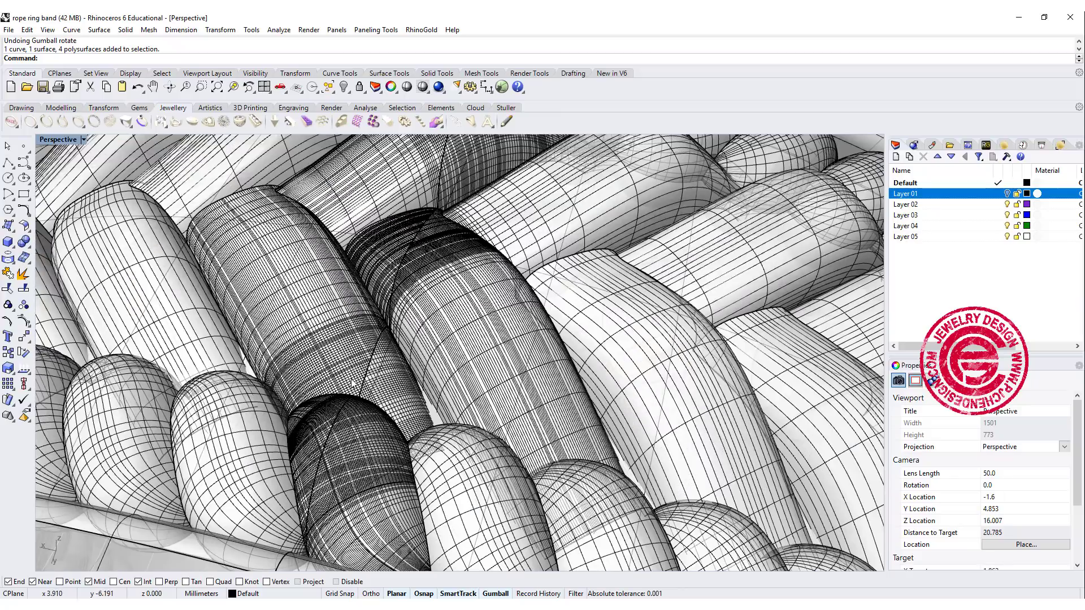
- Select the wrapped rope and joined braid to check them, then view the whole finished ring
{"action": "scroll", "coordinate": [324, 410], "scroll_direction": "up", "scroll_amount": 3}
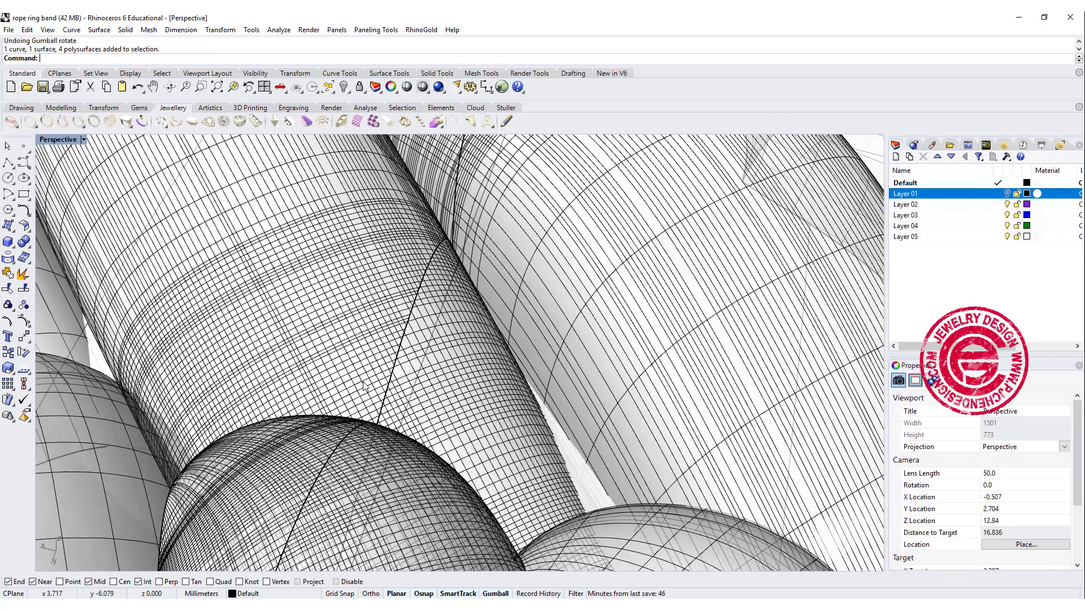
{"action": "scroll", "coordinate": [363, 385], "scroll_direction": "down", "scroll_amount": 6}
{"action": "scroll", "coordinate": [546, 253], "scroll_direction": "down", "scroll_amount": 3}
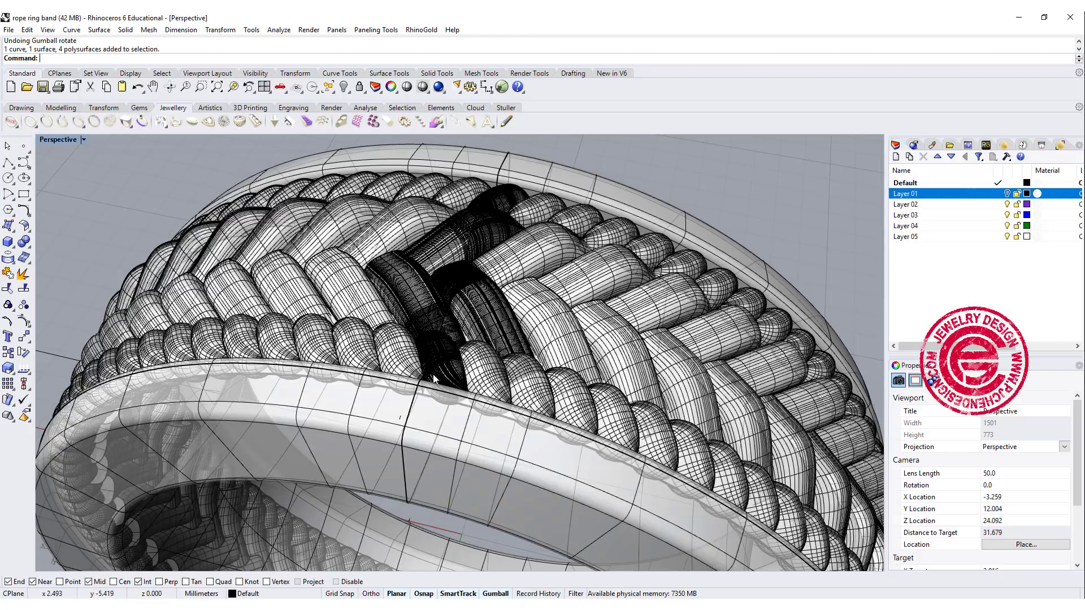
{"action": "left_click", "coordinate": [495, 291]}
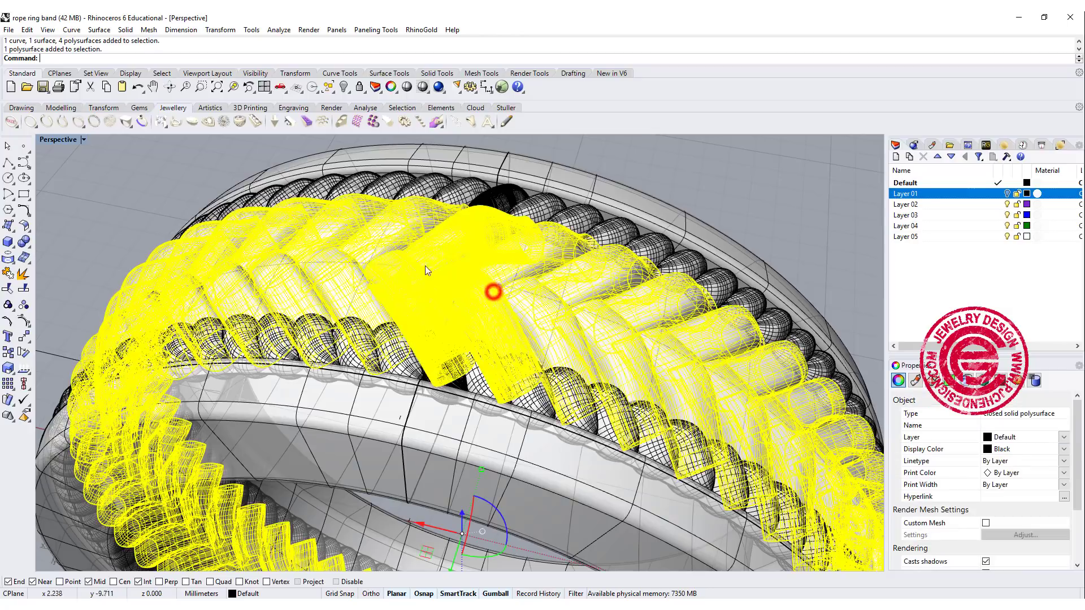
{"action": "left_click", "coordinate": [773, 166]}
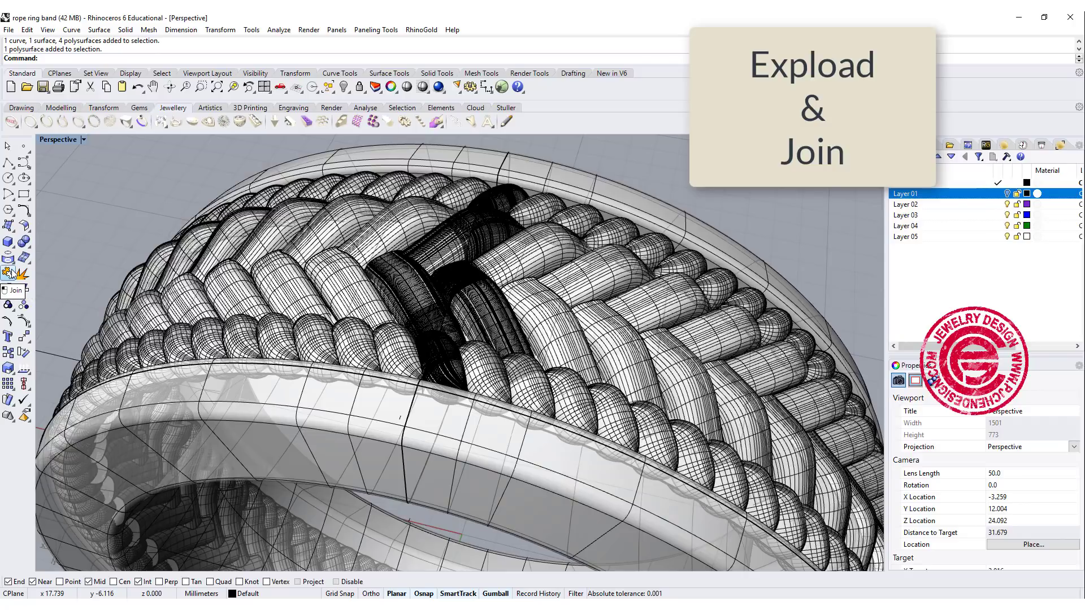
{"action": "left_click", "coordinate": [121, 237]}
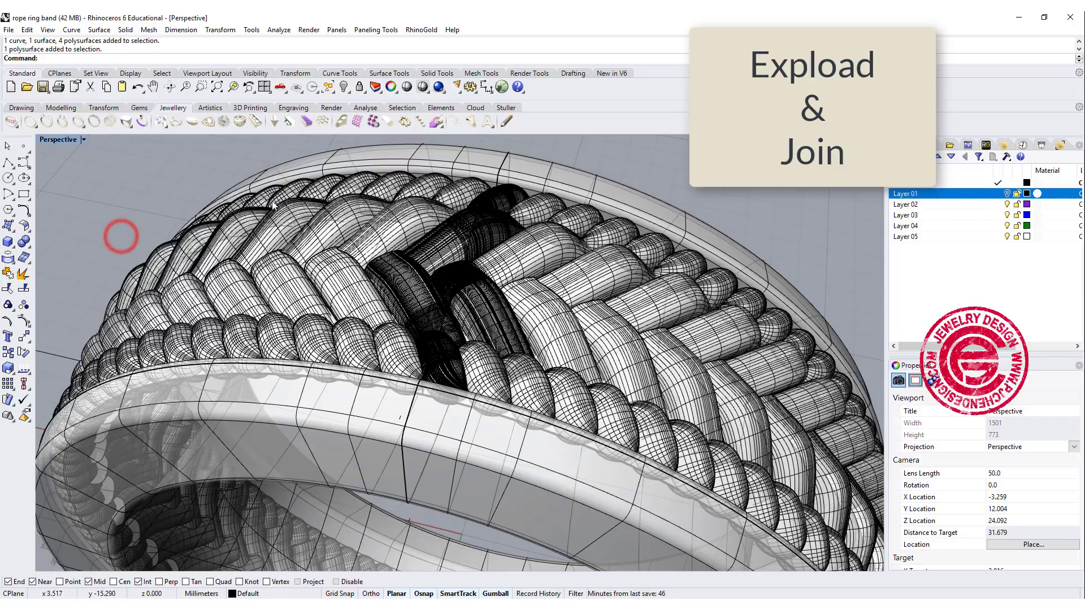
{"action": "left_click", "coordinate": [401, 338]}
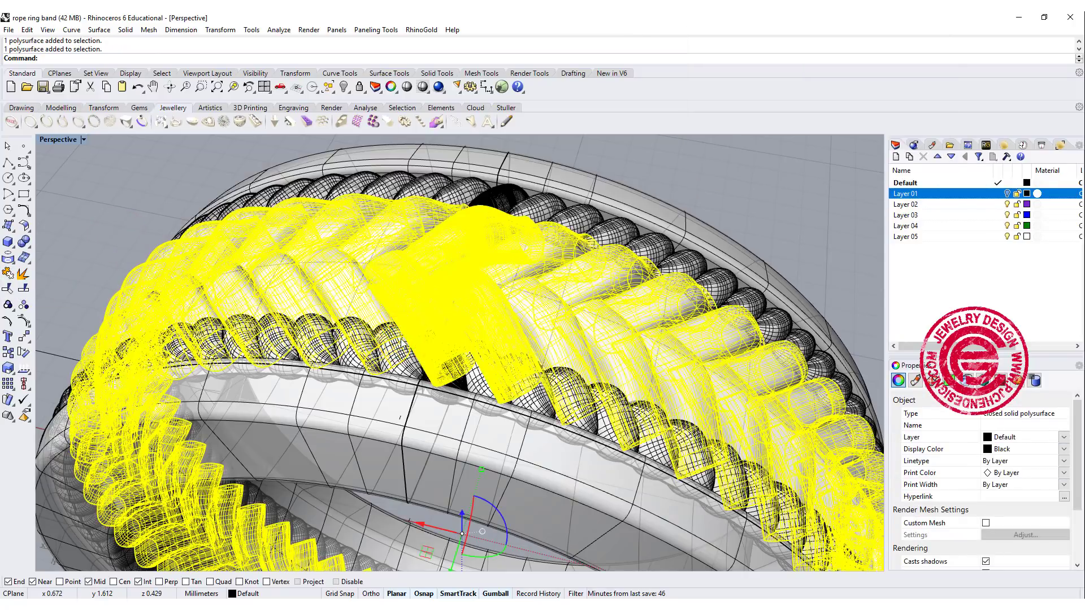
{"action": "left_click", "coordinate": [794, 206]}
{"action": "scroll", "coordinate": [667, 249], "scroll_direction": "down", "scroll_amount": 7}
{"action": "right_click_drag", "start_coordinate": [560, 299], "coordinate": [451, 330]}
{"action": "scroll", "coordinate": [445, 336], "scroll_direction": "up", "scroll_amount": 2}
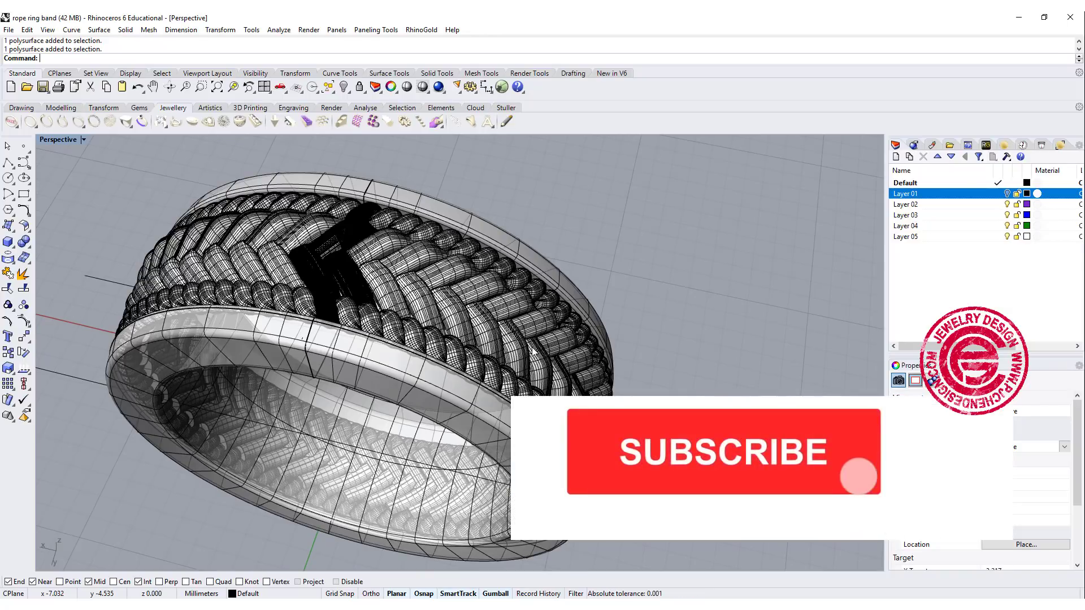
{"action": "right_click_drag", "start_coordinate": [537, 366], "coordinate": [566, 331]}
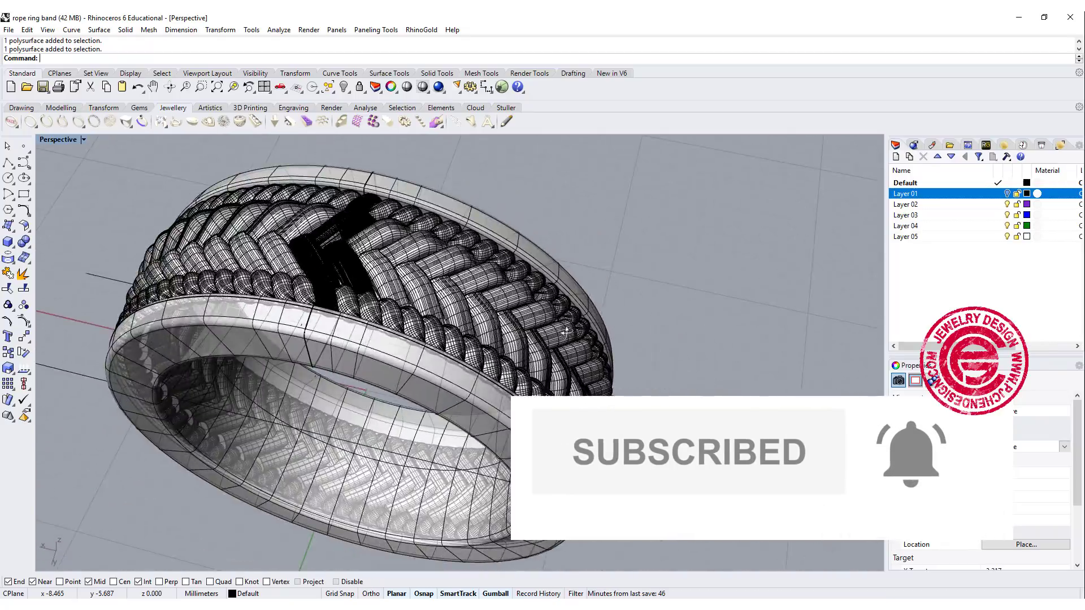